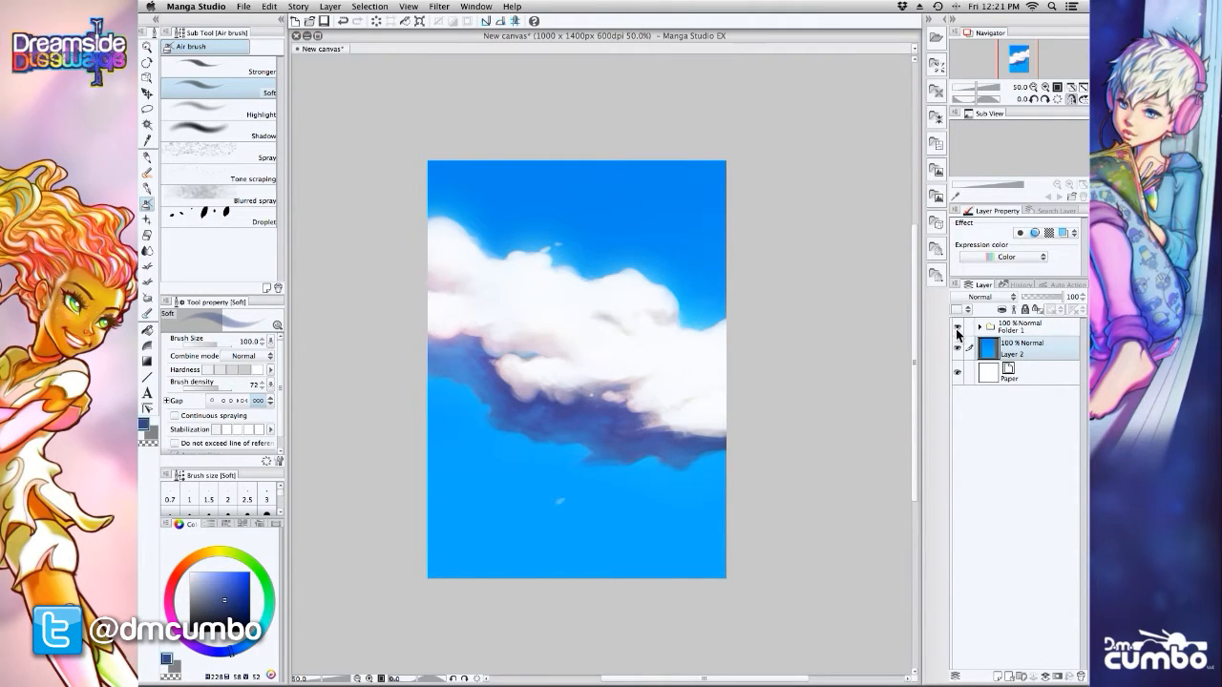
Hide Folder 1 with the finished clouds and add a new layer above the blue sky layer.
{"action": "left_click", "coordinate": [958, 330]}
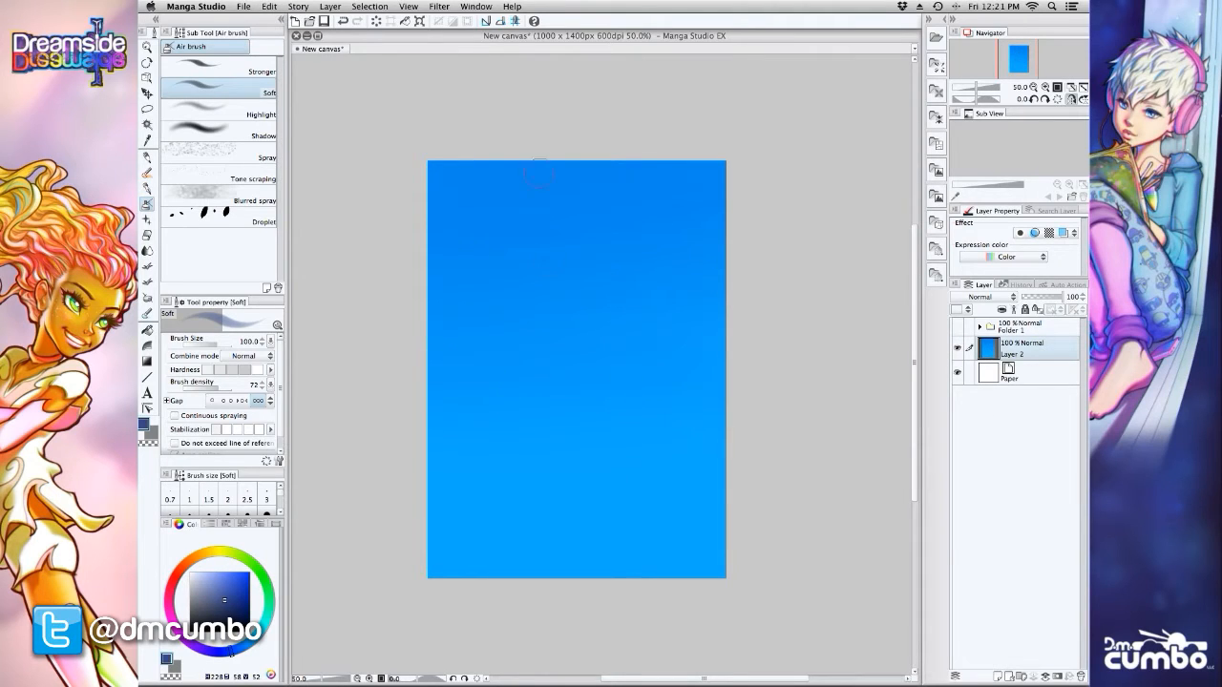
{"action": "left_click", "coordinate": [997, 676]}
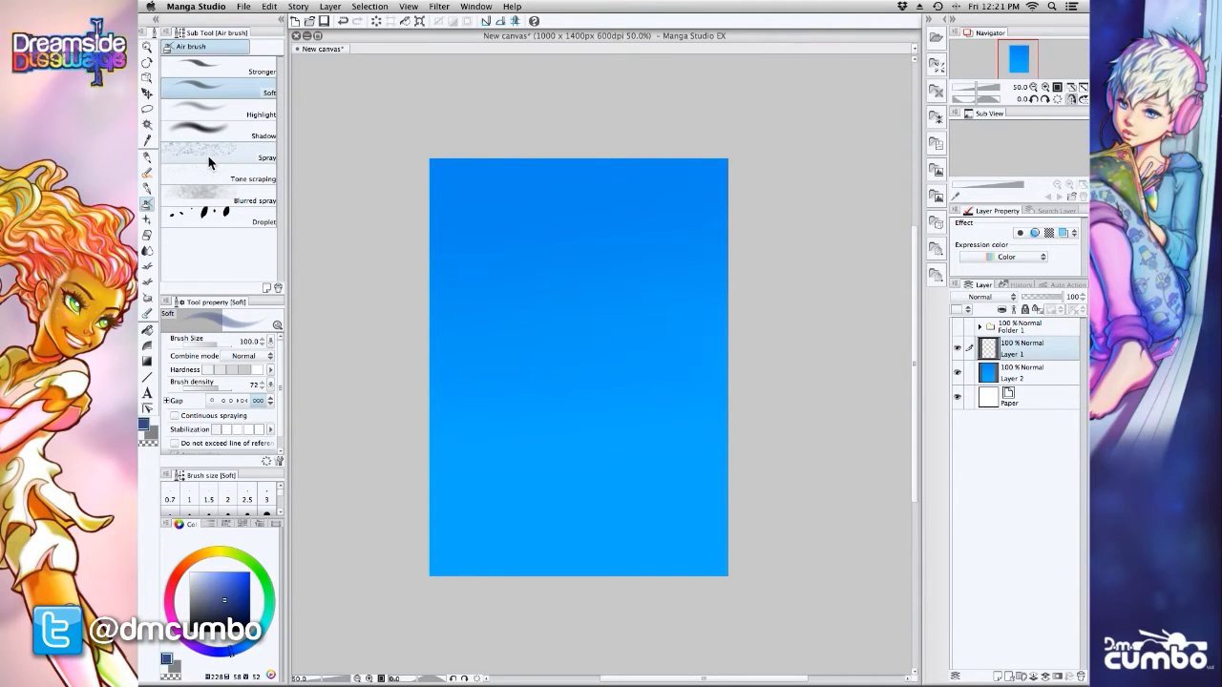
{"action": "left_click_drag", "start_coordinate": [380, 491], "coordinate": [393, 493]}
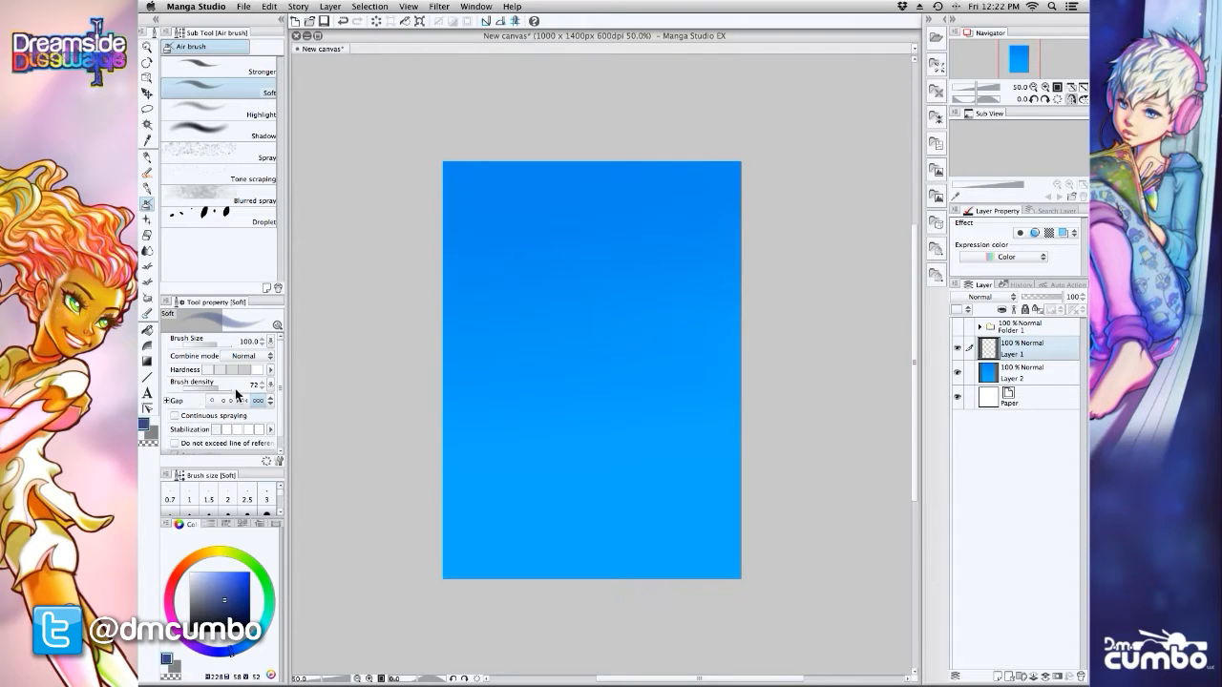
{"action": "left_click_drag", "start_coordinate": [656, 533], "coordinate": [663, 536]}
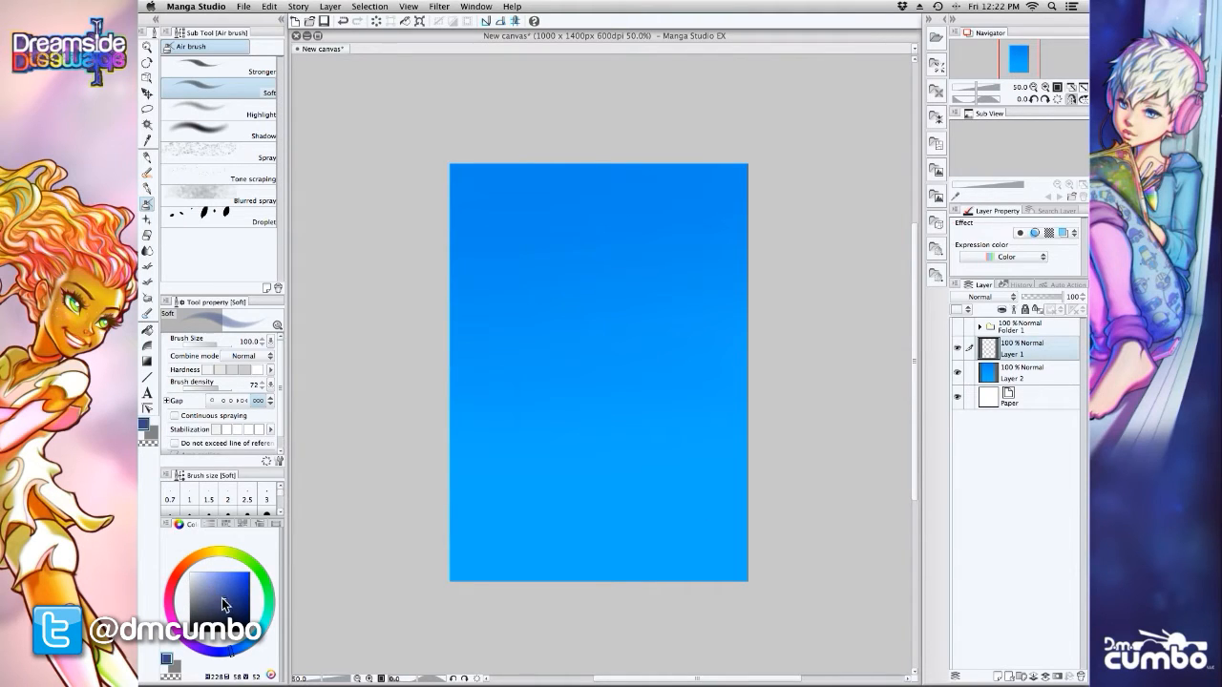
Set the drawing colour to white and block in a first soft cloud shape, enlarging the airbrush to 170.
{"action": "left_click_drag", "start_coordinate": [211, 590], "coordinate": [189, 572]}
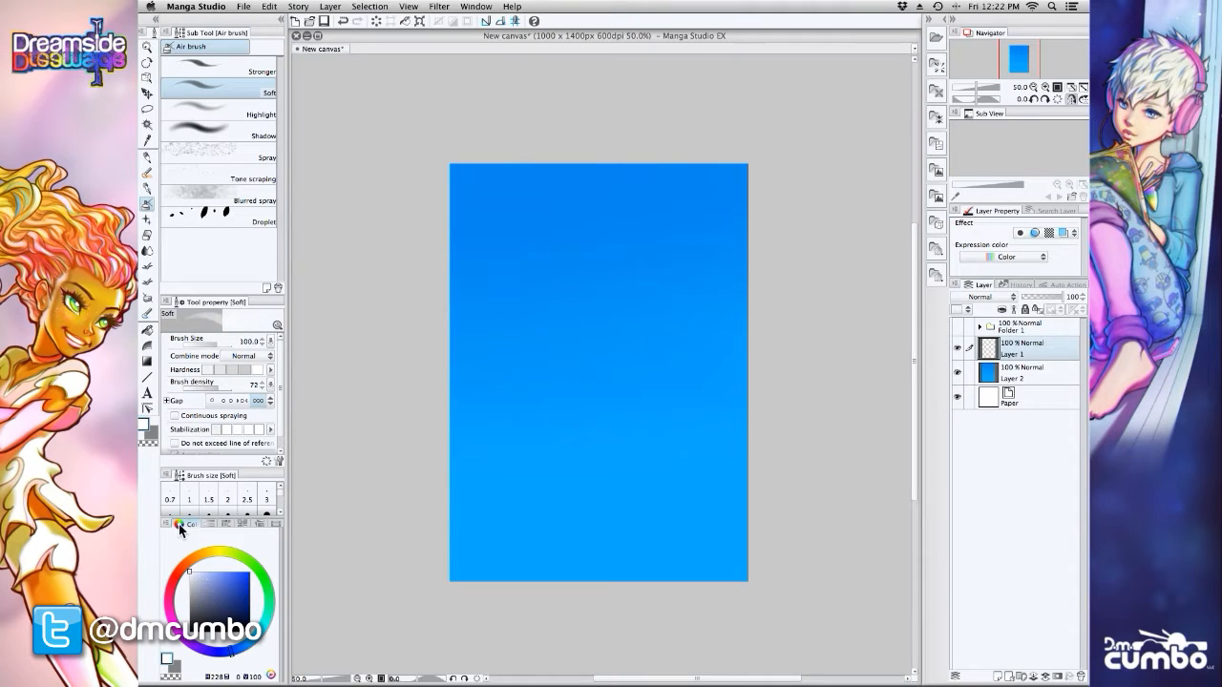
{"action": "left_click_drag", "start_coordinate": [474, 486], "coordinate": [469, 497]}
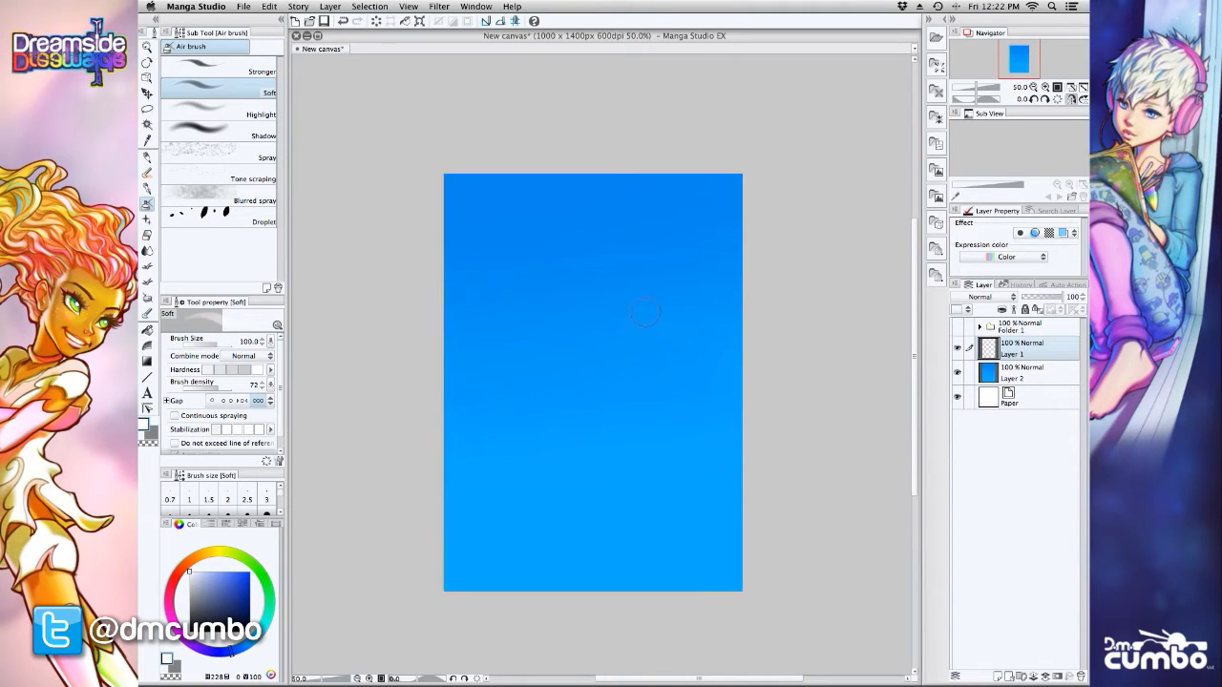
{"action": "mouse_move", "coordinate": [640, 330]}
{"action": "left_mouse_down"}
{"action": "mouse_move", "coordinate": [648, 339]}
{"action": "mouse_move", "coordinate": [634, 321]}
{"action": "mouse_move", "coordinate": [576, 303]}
{"action": "mouse_move", "coordinate": [581, 324]}
{"action": "mouse_move", "coordinate": [616, 331]}
{"action": "mouse_move", "coordinate": [617, 352]}
{"action": "mouse_move", "coordinate": [590, 355]}
{"action": "left_mouse_up"}
{"action": "key", "text": "]"}
{"action": "key", "text": "]"}
{"action": "key", "text": "]"}
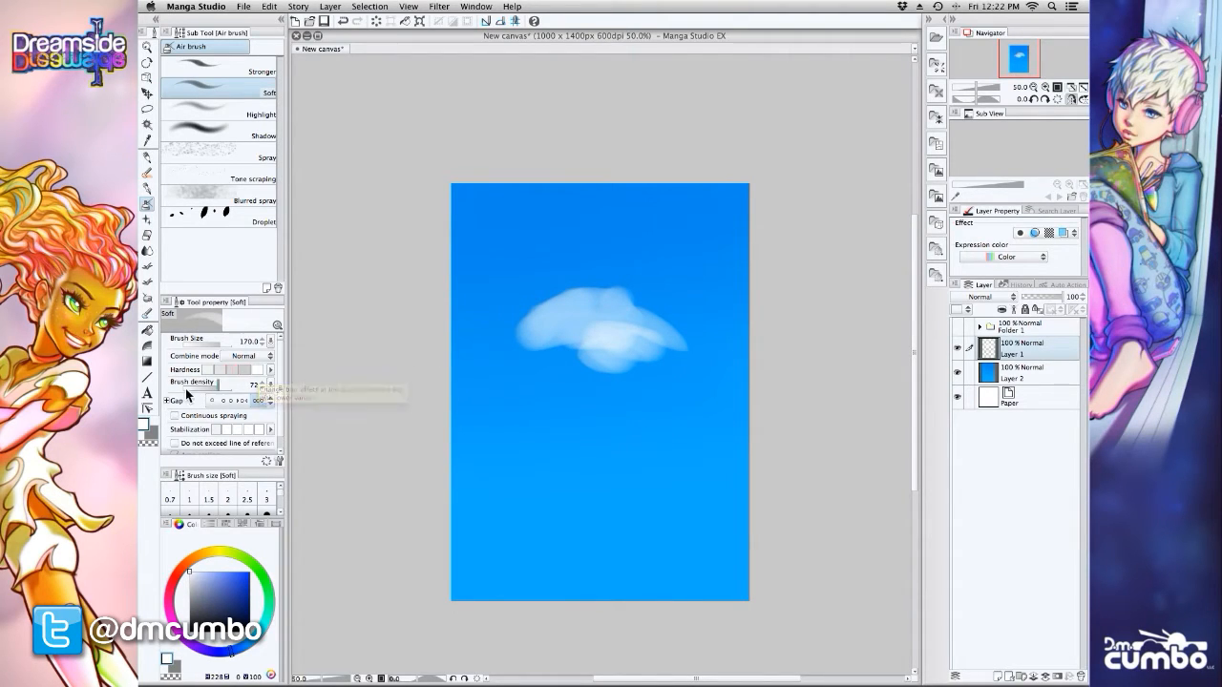
Raise the brush density to 79 and build up the cloud's body with overlapping white strokes.
{"action": "left_click_drag", "start_coordinate": [220, 387], "coordinate": [223, 387]}
{"action": "mouse_move", "coordinate": [570, 326]}
{"action": "left_mouse_down"}
{"action": "mouse_move", "coordinate": [533, 333]}
{"action": "mouse_move", "coordinate": [637, 376]}
{"action": "mouse_move", "coordinate": [581, 383]}
{"action": "mouse_move", "coordinate": [628, 377]}
{"action": "mouse_move", "coordinate": [592, 401]}
{"action": "mouse_move", "coordinate": [642, 387]}
{"action": "mouse_move", "coordinate": [638, 353]}
{"action": "mouse_move", "coordinate": [599, 359]}
{"action": "left_mouse_up"}
{"action": "key", "text": "super+minus"}
{"action": "mouse_move", "coordinate": [408, 425]}
{"action": "left_mouse_down"}
{"action": "mouse_move", "coordinate": [378, 436]}
{"action": "mouse_move", "coordinate": [390, 430]}
{"action": "left_mouse_up"}
{"action": "key", "text": "super+plus"}
{"action": "mouse_move", "coordinate": [525, 385]}
{"action": "left_mouse_down"}
{"action": "mouse_move", "coordinate": [552, 351]}
{"action": "mouse_move", "coordinate": [508, 352]}
{"action": "mouse_move", "coordinate": [577, 395]}
{"action": "mouse_move", "coordinate": [613, 400]}
{"action": "mouse_move", "coordinate": [621, 384]}
{"action": "left_mouse_up"}
{"action": "key", "text": "super+minus"}
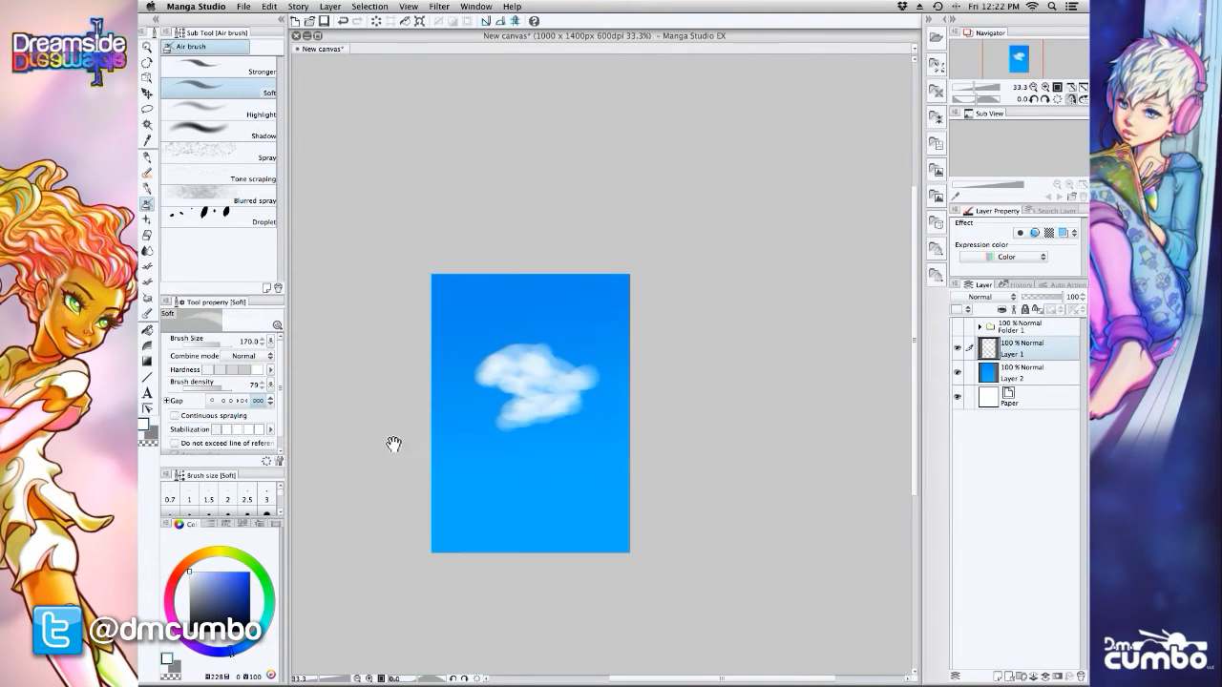
Fill in the cloud's middle and add small puffs at both of its ends.
{"action": "left_click_drag", "start_coordinate": [393, 445], "coordinate": [386, 447]}
{"action": "key", "text": "super+plus"}
{"action": "mouse_move", "coordinate": [544, 393]}
{"action": "left_mouse_down"}
{"action": "mouse_move", "coordinate": [512, 418]}
{"action": "mouse_move", "coordinate": [528, 406]}
{"action": "mouse_move", "coordinate": [455, 358]}
{"action": "mouse_move", "coordinate": [494, 334]}
{"action": "mouse_move", "coordinate": [443, 371]}
{"action": "mouse_move", "coordinate": [399, 360]}
{"action": "mouse_move", "coordinate": [440, 381]}
{"action": "mouse_move", "coordinate": [591, 404]}
{"action": "mouse_move", "coordinate": [620, 377]}
{"action": "left_mouse_up"}
{"action": "key", "text": "super+minus"}
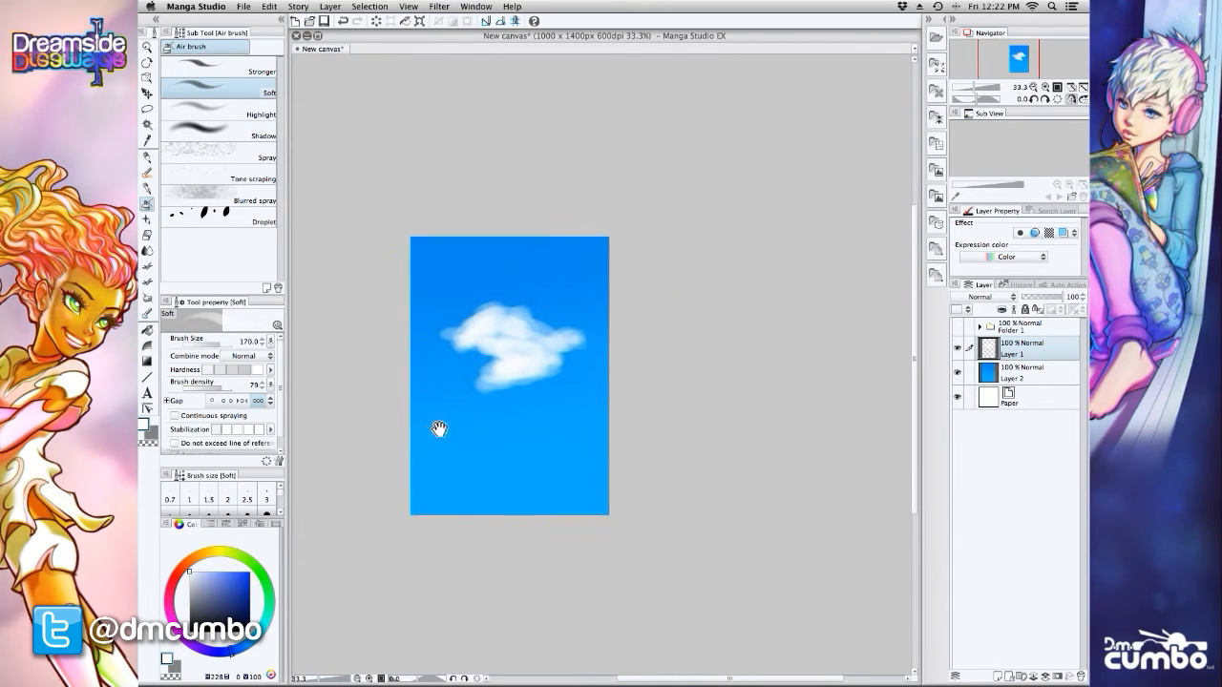
{"action": "key", "text": "super+plus"}
{"action": "mouse_move", "coordinate": [487, 339]}
{"action": "left_mouse_down"}
{"action": "mouse_move", "coordinate": [505, 349]}
{"action": "mouse_move", "coordinate": [477, 331]}
{"action": "mouse_move", "coordinate": [554, 344]}
{"action": "mouse_move", "coordinate": [603, 334]}
{"action": "left_mouse_up"}
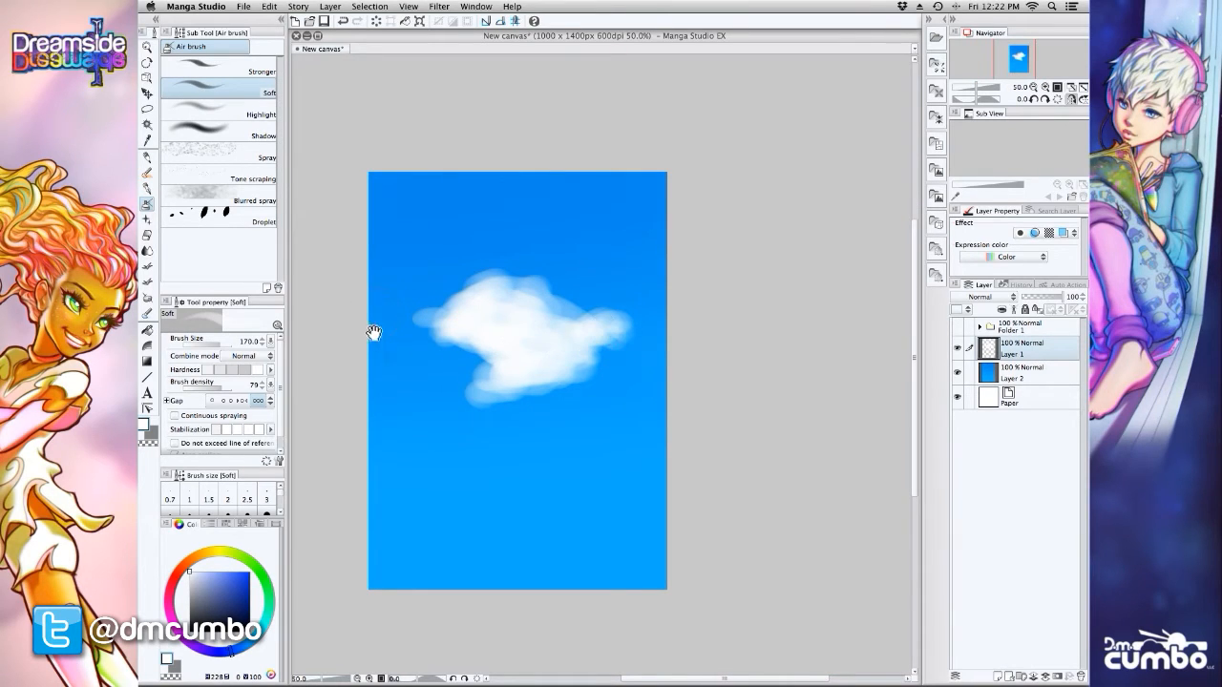
Extend the cloud with a thin trail reaching the canvas's right edge.
{"action": "left_click_drag", "start_coordinate": [373, 333], "coordinate": [349, 338]}
{"action": "left_click_drag", "start_coordinate": [568, 342], "coordinate": [595, 339]}
{"action": "mouse_move", "coordinate": [614, 345]}
{"action": "left_mouse_down"}
{"action": "mouse_move", "coordinate": [592, 342]}
{"action": "mouse_move", "coordinate": [655, 351]}
{"action": "mouse_move", "coordinate": [560, 346]}
{"action": "mouse_move", "coordinate": [657, 357]}
{"action": "left_mouse_up"}
{"action": "scroll", "coordinate": [395, 436], "scroll_direction": "down", "scroll_amount": 1}
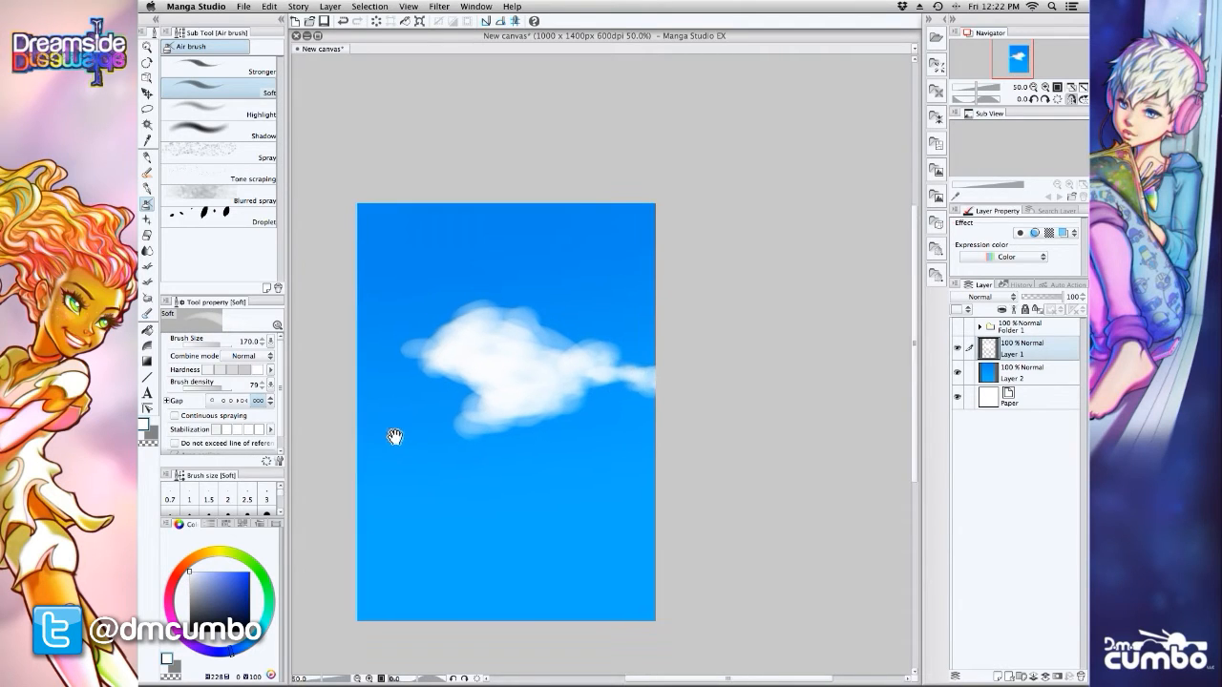
Extend the cloud with a thick white bank reaching the canvas's left edge.
{"action": "scroll", "coordinate": [388, 394], "scroll_direction": "down", "scroll_amount": 2}
{"action": "scroll", "coordinate": [483, 376], "scroll_direction": "up", "scroll_amount": 1}
{"action": "mouse_move", "coordinate": [387, 394]}
{"action": "left_mouse_down"}
{"action": "mouse_move", "coordinate": [427, 389]}
{"action": "mouse_move", "coordinate": [485, 414]}
{"action": "mouse_move", "coordinate": [527, 413]}
{"action": "mouse_move", "coordinate": [486, 412]}
{"action": "mouse_move", "coordinate": [492, 403]}
{"action": "mouse_move", "coordinate": [435, 337]}
{"action": "mouse_move", "coordinate": [475, 378]}
{"action": "mouse_move", "coordinate": [450, 376]}
{"action": "mouse_move", "coordinate": [464, 390]}
{"action": "mouse_move", "coordinate": [469, 376]}
{"action": "mouse_move", "coordinate": [504, 377]}
{"action": "mouse_move", "coordinate": [439, 351]}
{"action": "mouse_move", "coordinate": [441, 340]}
{"action": "mouse_move", "coordinate": [431, 377]}
{"action": "mouse_move", "coordinate": [473, 370]}
{"action": "mouse_move", "coordinate": [443, 351]}
{"action": "mouse_move", "coordinate": [494, 389]}
{"action": "mouse_move", "coordinate": [437, 372]}
{"action": "left_mouse_up"}
{"action": "left_click", "coordinate": [430, 398], "text": "alt"}
{"action": "left_click", "coordinate": [571, 441], "text": "super"}
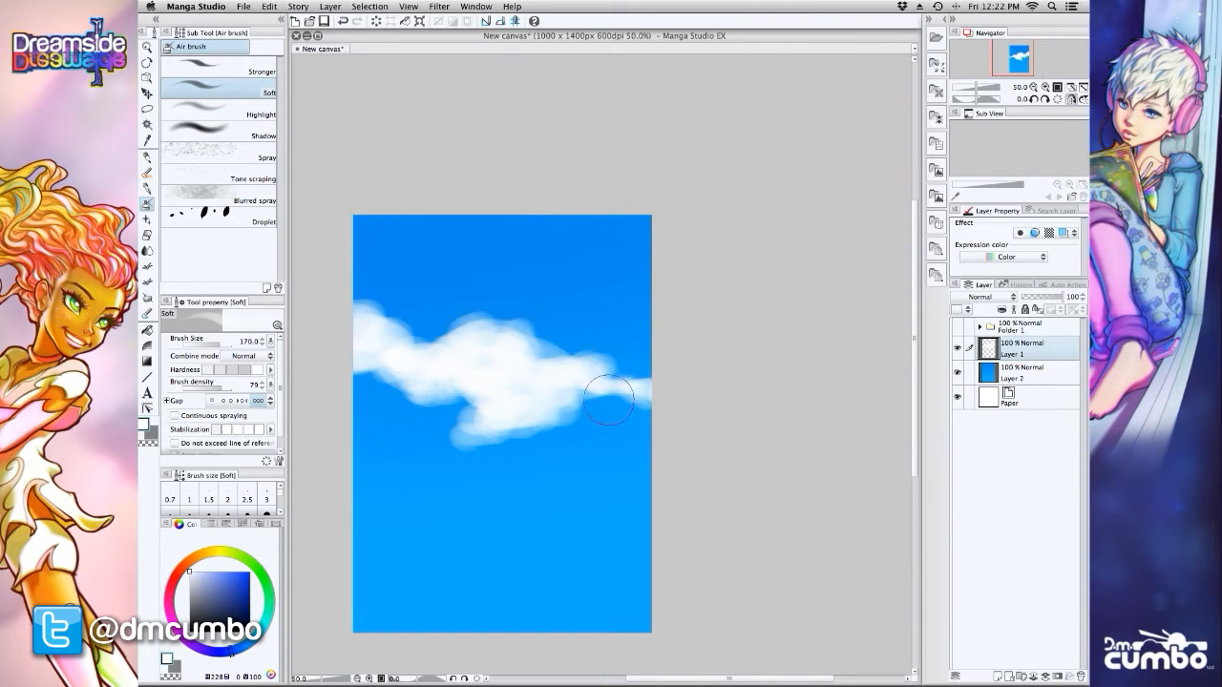
Thicken the right trail and fill out the middle of the cloud bank with more white.
{"action": "mouse_move", "coordinate": [611, 399]}
{"action": "left_mouse_down"}
{"action": "mouse_move", "coordinate": [632, 408]}
{"action": "mouse_move", "coordinate": [601, 392]}
{"action": "left_mouse_up"}
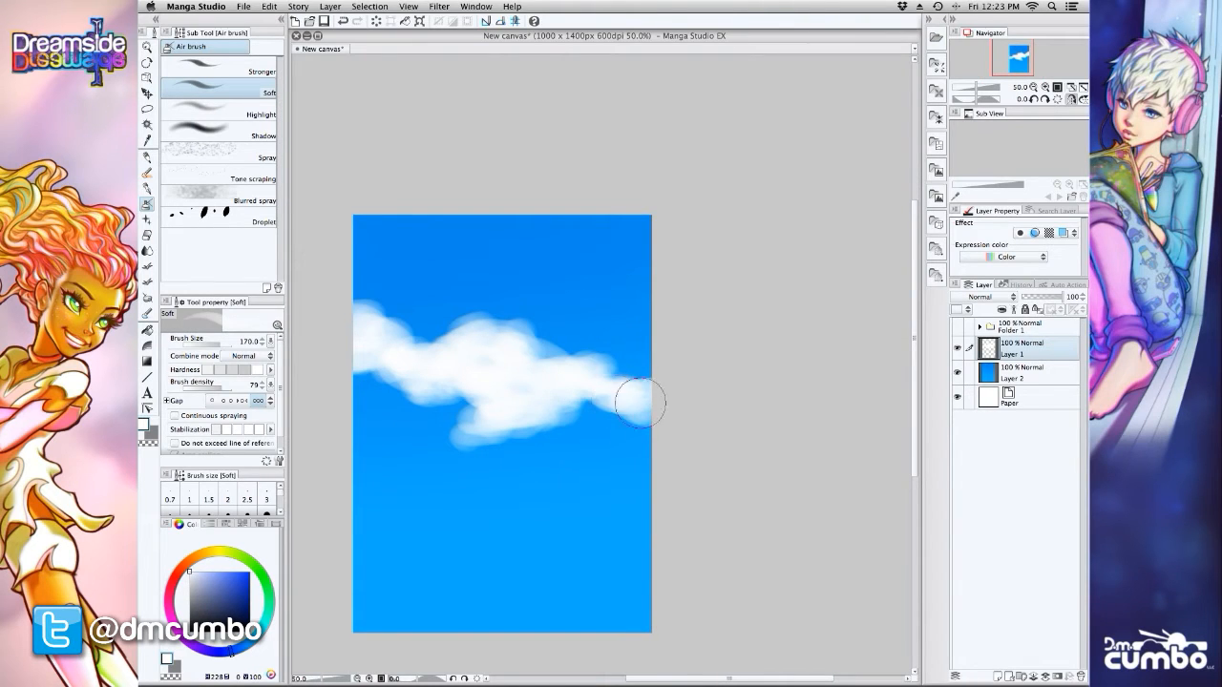
{"action": "left_click_drag", "start_coordinate": [534, 420], "coordinate": [572, 421]}
{"action": "left_click", "coordinate": [417, 378], "text": "alt"}
{"action": "left_click_drag", "start_coordinate": [379, 412], "coordinate": [412, 401]}
{"action": "left_click", "coordinate": [521, 394], "text": "super"}
{"action": "mouse_move", "coordinate": [506, 370]}
{"action": "left_mouse_down"}
{"action": "mouse_move", "coordinate": [465, 381]}
{"action": "mouse_move", "coordinate": [536, 389]}
{"action": "mouse_move", "coordinate": [552, 416]}
{"action": "mouse_move", "coordinate": [516, 362]}
{"action": "mouse_move", "coordinate": [457, 363]}
{"action": "mouse_move", "coordinate": [445, 339]}
{"action": "mouse_move", "coordinate": [469, 346]}
{"action": "mouse_move", "coordinate": [452, 332]}
{"action": "mouse_move", "coordinate": [403, 350]}
{"action": "mouse_move", "coordinate": [439, 353]}
{"action": "mouse_move", "coordinate": [419, 356]}
{"action": "mouse_move", "coordinate": [463, 376]}
{"action": "mouse_move", "coordinate": [624, 360]}
{"action": "mouse_move", "coordinate": [557, 348]}
{"action": "mouse_move", "coordinate": [553, 329]}
{"action": "mouse_move", "coordinate": [468, 372]}
{"action": "mouse_move", "coordinate": [627, 366]}
{"action": "mouse_move", "coordinate": [615, 352]}
{"action": "mouse_move", "coordinate": [638, 356]}
{"action": "mouse_move", "coordinate": [595, 384]}
{"action": "mouse_move", "coordinate": [649, 365]}
{"action": "mouse_move", "coordinate": [676, 388]}
{"action": "left_mouse_up"}
Reduce the airbrush size to 100, fill the cloud's thin areas and define its puffy upper and lower edges.
{"action": "key", "text": "bracketleft"}
{"action": "key", "text": "bracketleft"}
{"action": "key", "text": "bracketleft"}
{"action": "key", "text": "super+minus"}
{"action": "left_click_drag", "start_coordinate": [447, 442], "coordinate": [422, 440]}
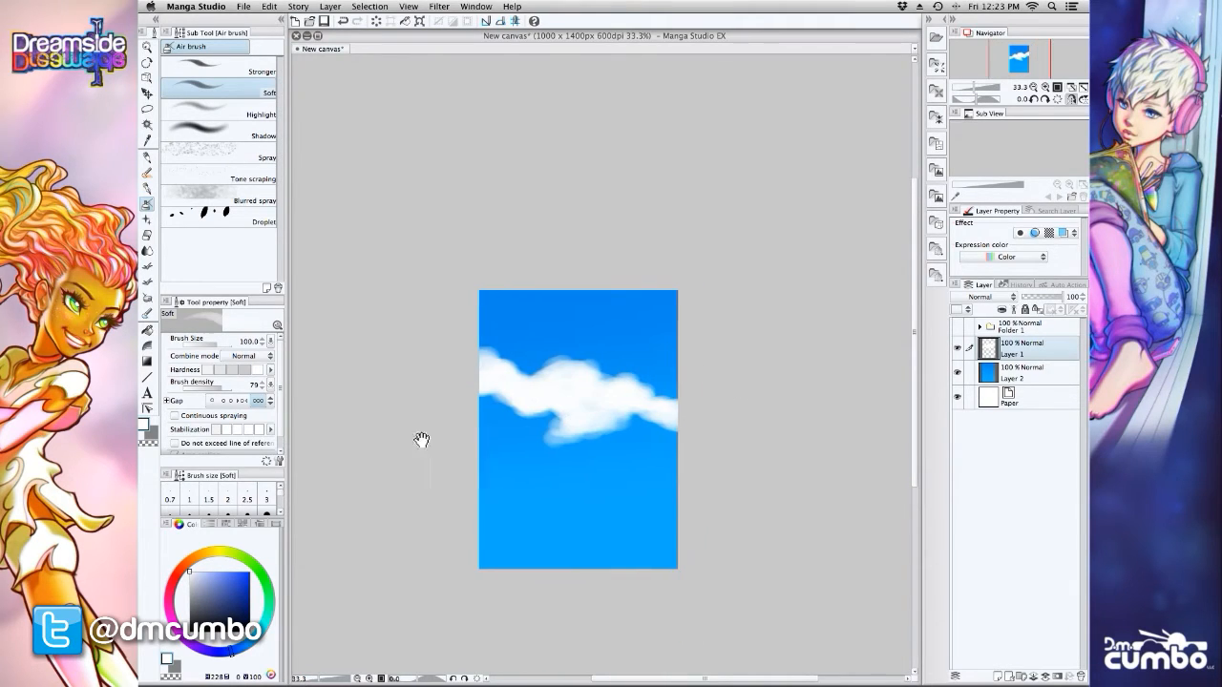
{"action": "key", "text": "super+plus"}
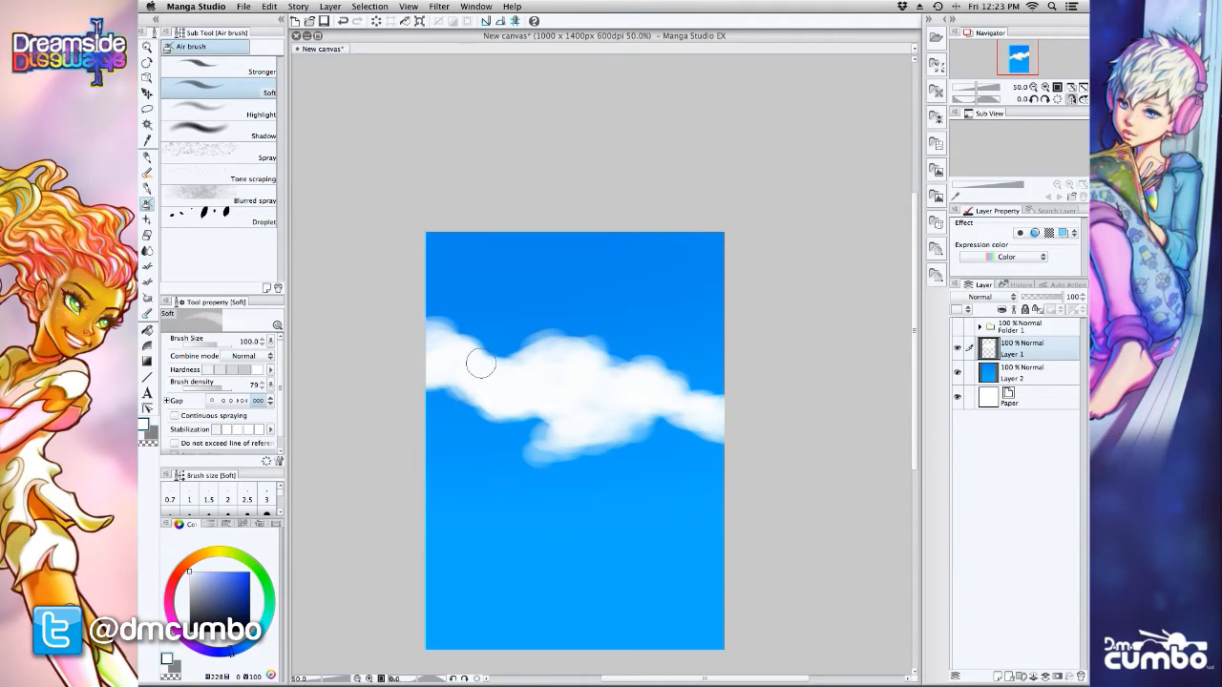
{"action": "mouse_move", "coordinate": [480, 364]}
{"action": "left_mouse_down"}
{"action": "mouse_move", "coordinate": [540, 341]}
{"action": "mouse_move", "coordinate": [607, 377]}
{"action": "mouse_move", "coordinate": [730, 406]}
{"action": "mouse_move", "coordinate": [557, 413]}
{"action": "mouse_move", "coordinate": [568, 425]}
{"action": "mouse_move", "coordinate": [536, 445]}
{"action": "mouse_move", "coordinate": [592, 454]}
{"action": "mouse_move", "coordinate": [583, 461]}
{"action": "mouse_move", "coordinate": [553, 458]}
{"action": "mouse_move", "coordinate": [562, 443]}
{"action": "mouse_move", "coordinate": [543, 448]}
{"action": "mouse_move", "coordinate": [504, 408]}
{"action": "left_mouse_up"}
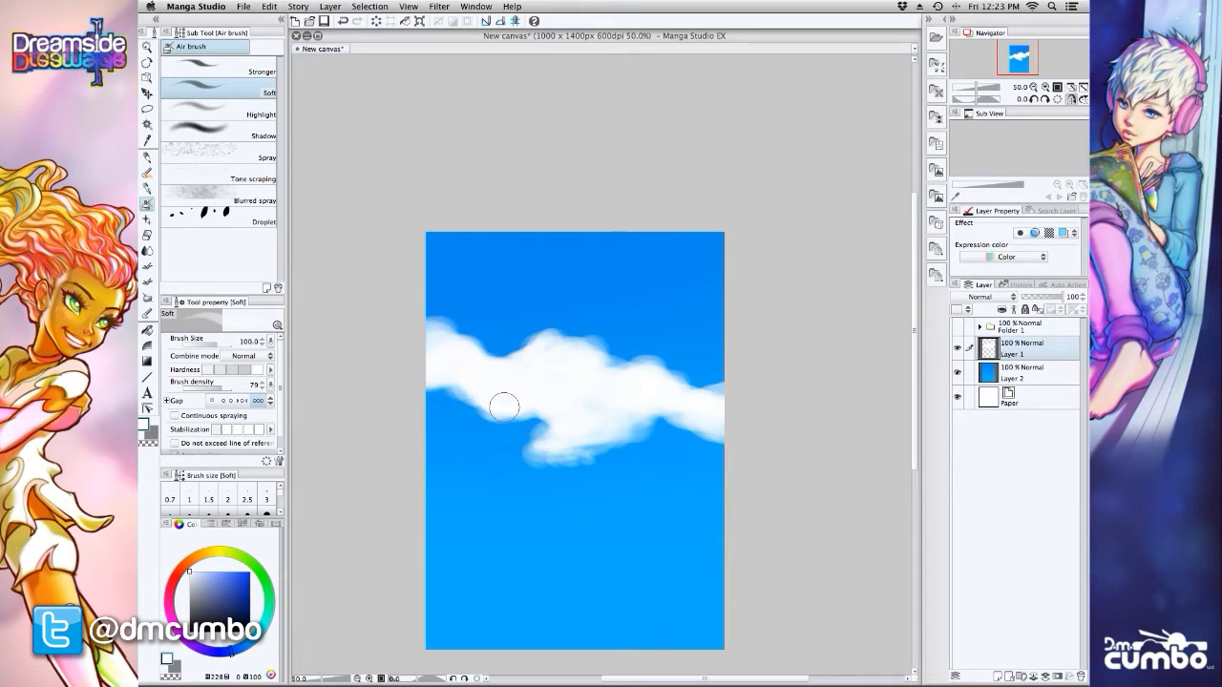
{"action": "left_click_drag", "start_coordinate": [380, 428], "coordinate": [380, 424]}
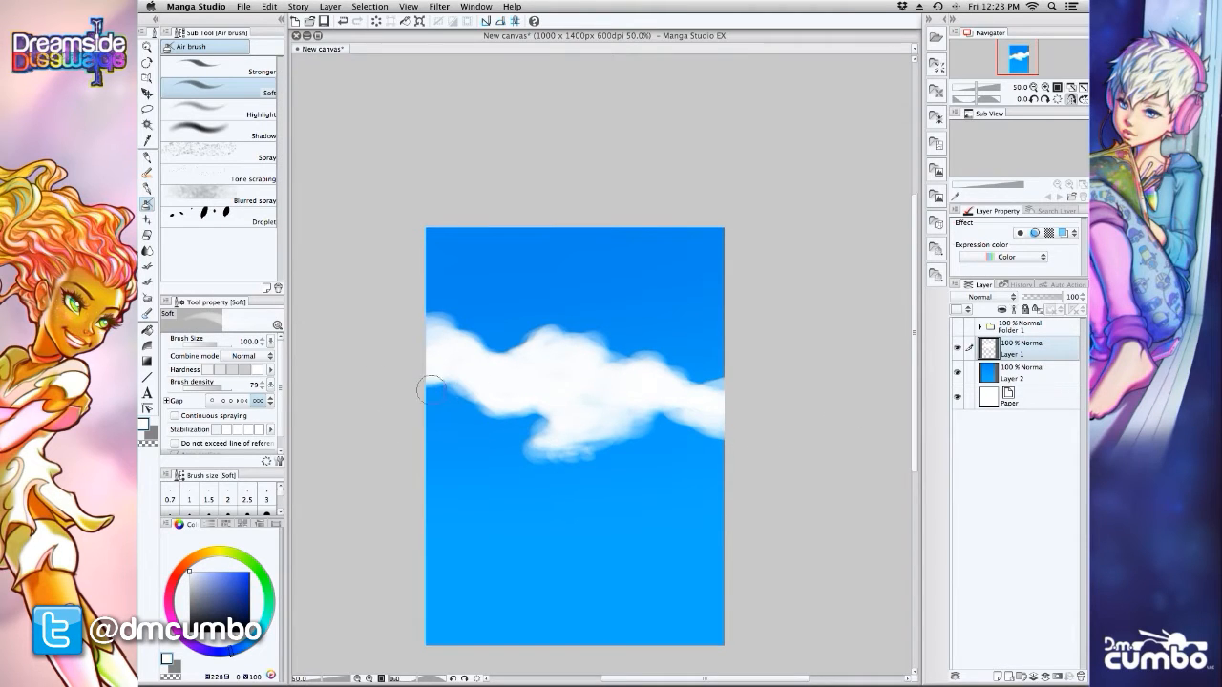
{"action": "mouse_move", "coordinate": [432, 391]}
{"action": "left_mouse_down"}
{"action": "mouse_move", "coordinate": [480, 395]}
{"action": "mouse_move", "coordinate": [448, 376]}
{"action": "left_mouse_up"}
{"action": "mouse_move", "coordinate": [550, 339]}
{"action": "left_mouse_down"}
{"action": "mouse_move", "coordinate": [540, 354]}
{"action": "mouse_move", "coordinate": [554, 335]}
{"action": "mouse_move", "coordinate": [602, 363]}
{"action": "left_mouse_up"}
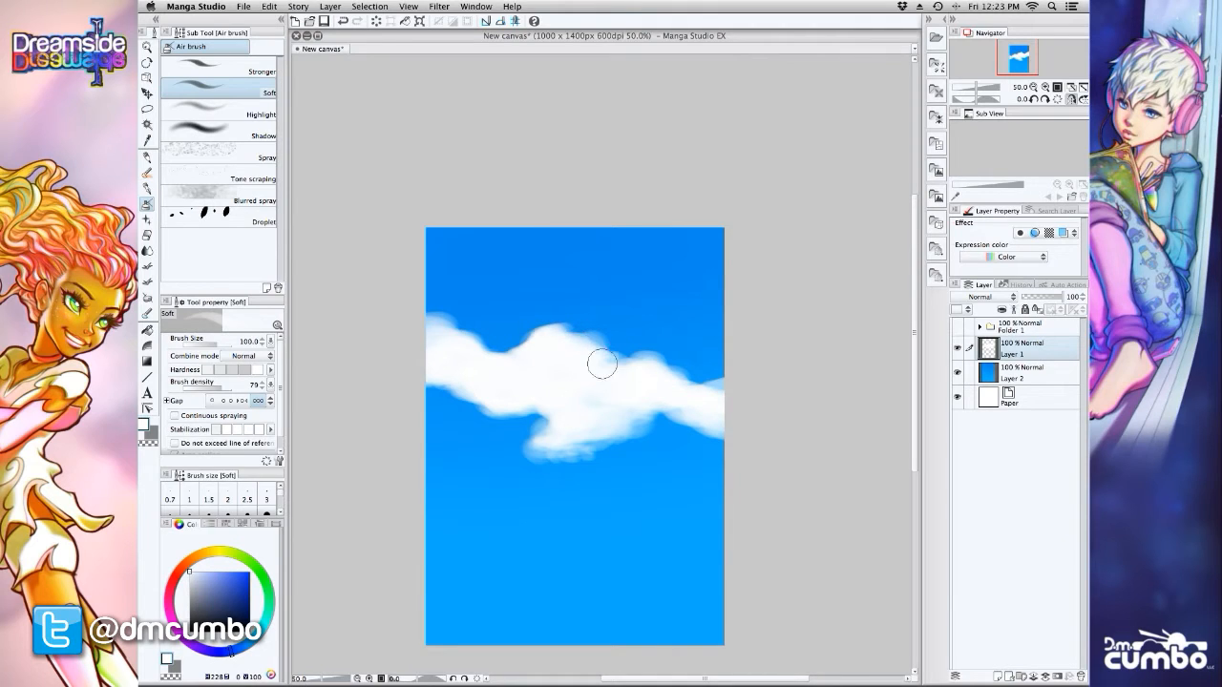
Lower the airbrush hardness, set its density to 41 and soften the cloud's upper edge.
{"action": "scroll", "coordinate": [431, 397], "scroll_direction": "down", "scroll_amount": 1}
{"action": "left_click_drag", "start_coordinate": [354, 440], "coordinate": [336, 449]}
{"action": "scroll", "coordinate": [498, 393], "scroll_direction": "up", "scroll_amount": 1}
{"action": "left_click_drag", "start_coordinate": [387, 411], "coordinate": [433, 435]}
{"action": "scroll", "coordinate": [535, 430], "scroll_direction": "up", "scroll_amount": 1}
{"action": "left_click_drag", "start_coordinate": [676, 468], "coordinate": [687, 458]}
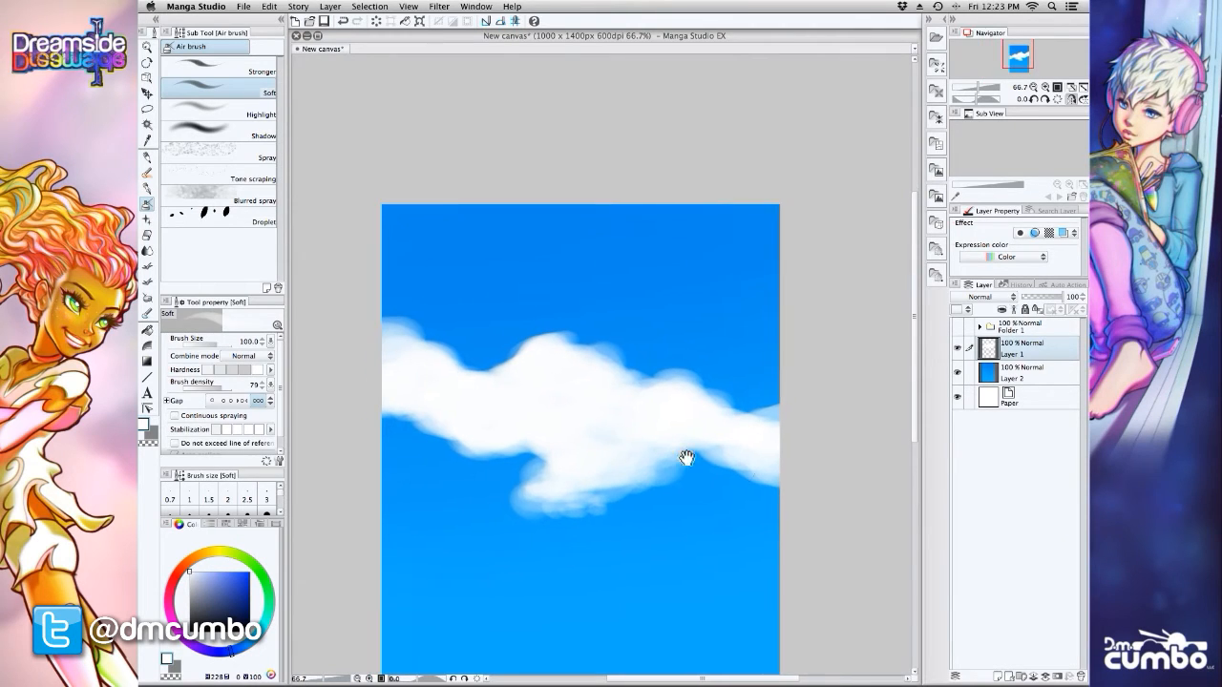
{"action": "left_click", "coordinate": [212, 371]}
{"action": "left_click", "coordinate": [202, 386]}
{"action": "left_click_drag", "start_coordinate": [200, 388], "coordinate": [202, 387]}
{"action": "left_click_drag", "start_coordinate": [401, 418], "coordinate": [412, 427]}
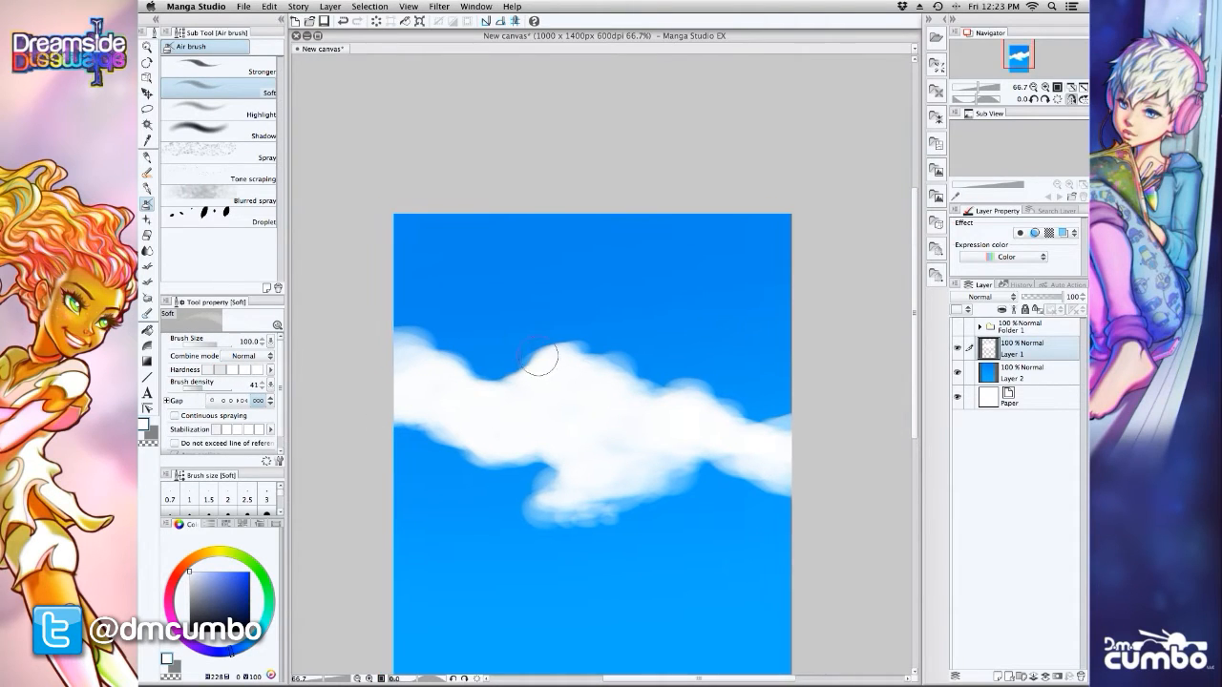
{"action": "mouse_move", "coordinate": [596, 372]}
{"action": "left_mouse_down"}
{"action": "mouse_move", "coordinate": [629, 371]}
{"action": "mouse_move", "coordinate": [660, 399]}
{"action": "left_mouse_up"}
Enlarge the airbrush to 170 and even out the white across the cloud's body.
{"action": "key", "text": "bracketright"}
{"action": "key", "text": "bracketright"}
{"action": "key", "text": "bracketright"}
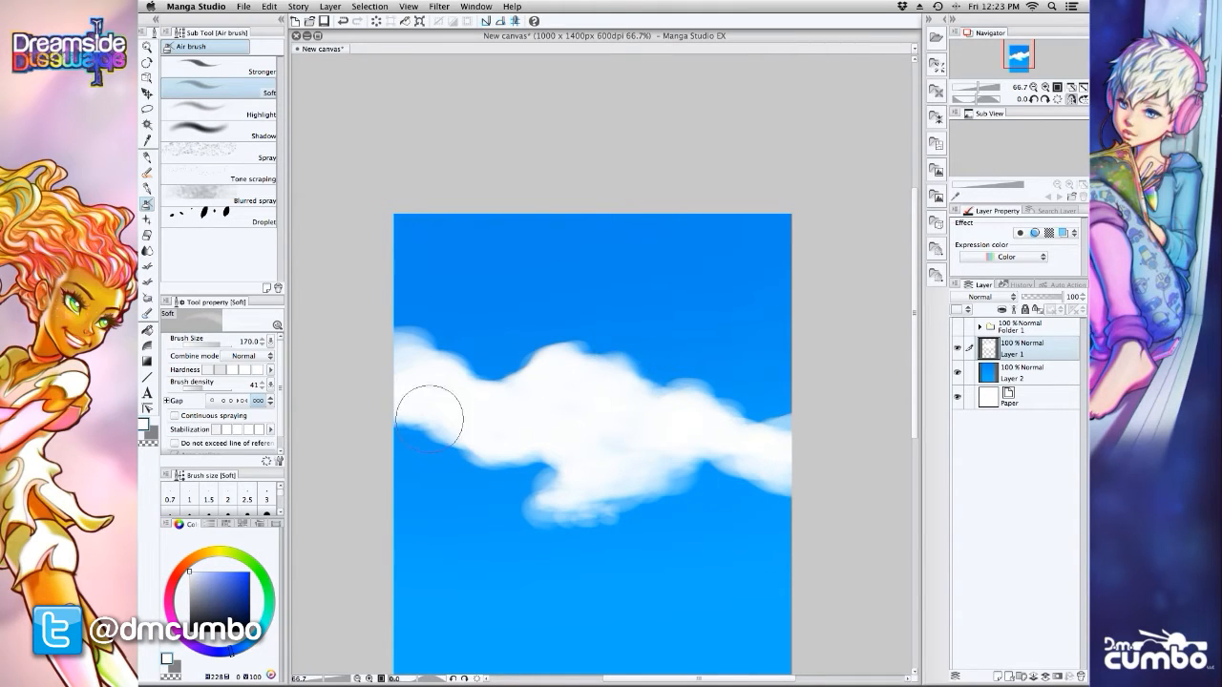
{"action": "left_click_drag", "start_coordinate": [318, 447], "coordinate": [289, 435]}
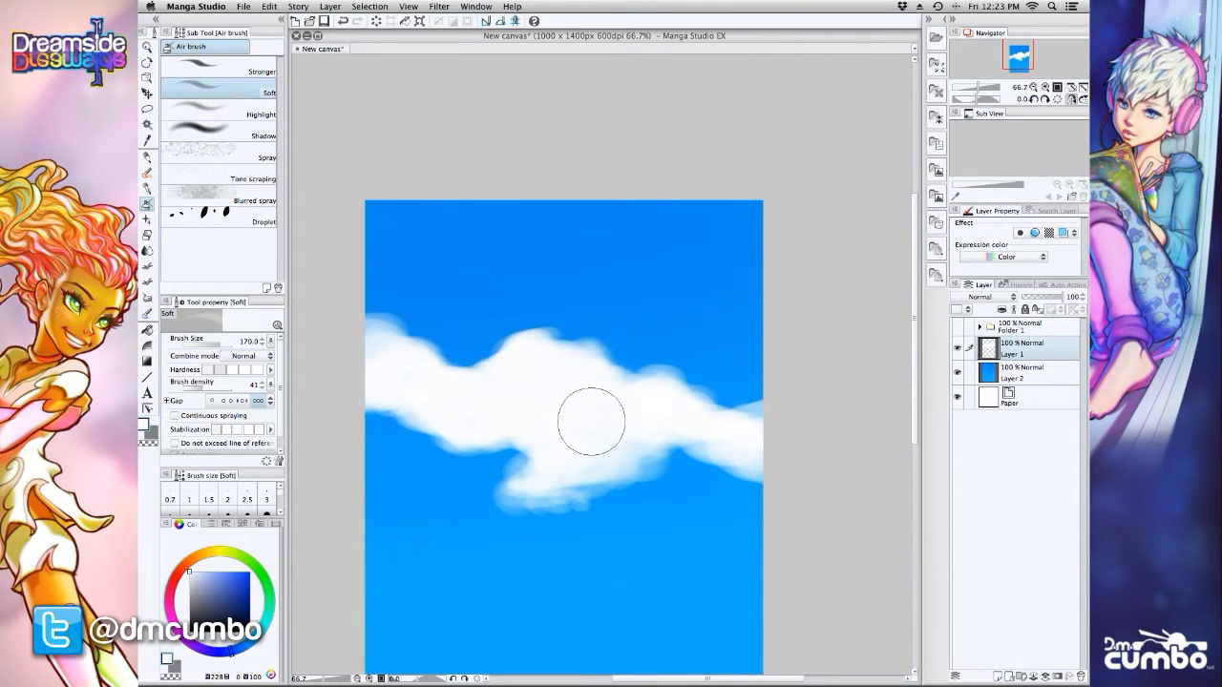
{"action": "mouse_move", "coordinate": [526, 469]}
{"action": "left_mouse_down"}
{"action": "mouse_move", "coordinate": [508, 444]}
{"action": "mouse_move", "coordinate": [520, 438]}
{"action": "left_mouse_up"}
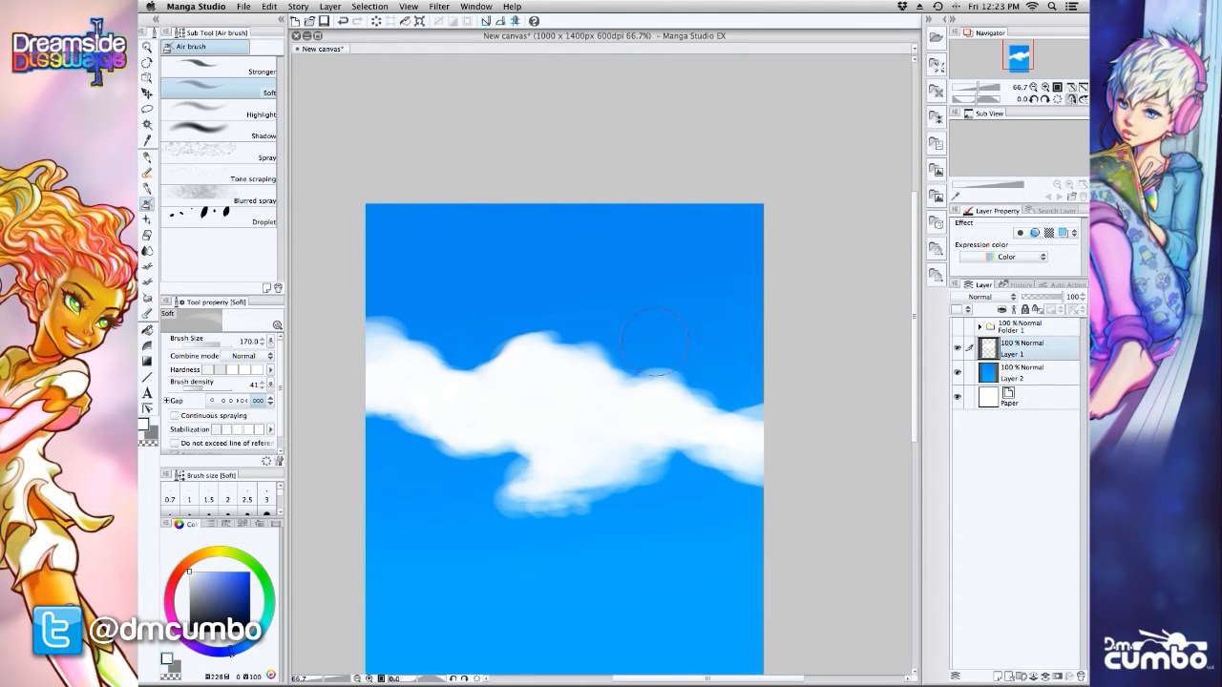
Try out a range of smaller and larger airbrush sizes over the cloud, up to 500.
{"action": "key", "text": "bracketleft"}
{"action": "key", "text": "bracketleft"}
{"action": "key", "text": "bracketleft"}
{"action": "key", "text": "bracketright"}
{"action": "key", "text": "bracketright"}
{"action": "key", "text": "bracketright"}
{"action": "key", "text": "bracketright"}
{"action": "key", "text": "bracketright"}
{"action": "key", "text": "bracketright"}
{"action": "key", "text": "bracketleft"}
{"action": "key", "text": "bracketleft"}
{"action": "key", "text": "bracketleft"}
{"action": "key", "text": "bracketleft"}
{"action": "key", "text": "bracketleft"}
{"action": "key", "text": "bracketleft"}
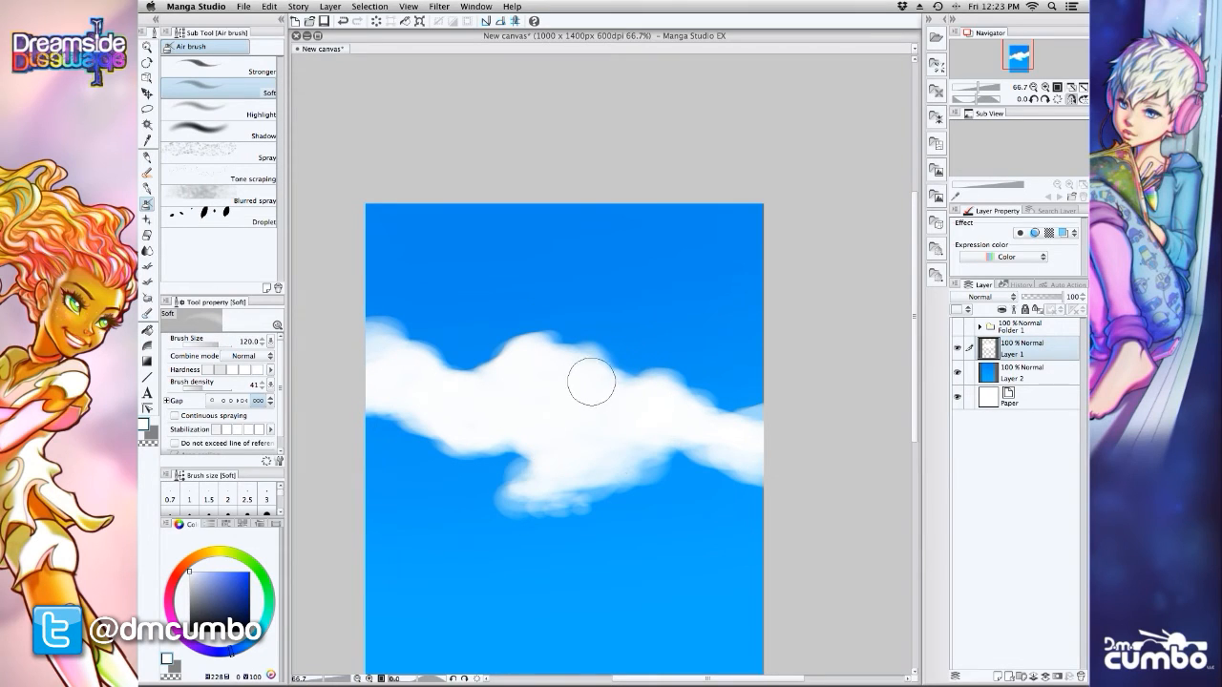
{"action": "key", "text": "bracketright"}
{"action": "key", "text": "bracketright"}
{"action": "key", "text": "bracketright"}
{"action": "key", "text": "bracketright"}
{"action": "key", "text": "bracketright"}
{"action": "key", "text": "bracketleft"}
{"action": "key", "text": "bracketleft"}
{"action": "key", "text": "bracketleft"}
{"action": "key", "text": "bracketleft"}
{"action": "key", "text": "bracketleft"}
{"action": "key", "text": "bracketleft"}
{"action": "key", "text": "bracketleft"}
{"action": "key", "text": "bracketleft"}
{"action": "key", "text": "bracketright"}
{"action": "key", "text": "bracketright"}
{"action": "key", "text": "bracketright"}
{"action": "key", "text": "bracketright"}
{"action": "key", "text": "bracketright"}
{"action": "key", "text": "bracketright"}
{"action": "key", "text": "bracketright"}
{"action": "key", "text": "bracketright"}
{"action": "key", "text": "bracketright"}
{"action": "key", "text": "bracketright"}
{"action": "key", "text": "bracketleft"}
{"action": "key", "text": "bracketleft"}
{"action": "key", "text": "bracketleft"}
{"action": "key", "text": "bracketleft"}
{"action": "key", "text": "bracketleft"}
{"action": "key", "text": "bracketright"}
{"action": "key", "text": "bracketright"}
{"action": "key", "text": "bracketright"}
{"action": "key", "text": "bracketright"}
{"action": "key", "text": "bracketright"}
{"action": "key", "text": "bracketright"}
{"action": "key", "text": "bracketleft"}
{"action": "key", "text": "bracketleft"}
{"action": "key", "text": "bracketleft"}
{"action": "key", "text": "bracketleft"}
{"action": "key", "text": "bracketright"}
{"action": "key", "text": "bracketright"}
{"action": "key", "text": "bracketright"}
{"action": "key", "text": "bracketright"}
{"action": "key", "text": "bracketright"}
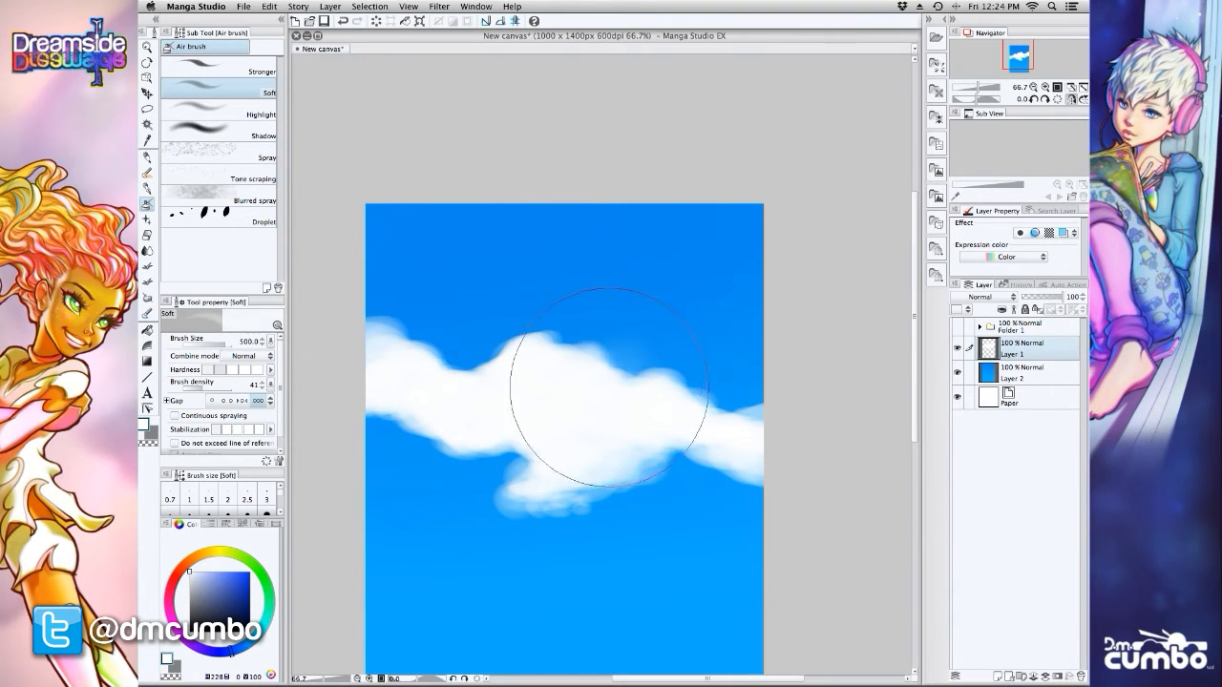
Blur the cloud's upper right contour with soft white haze, using airbrush sizes from 150 up to 500.
{"action": "key", "text": "bracketleft"}
{"action": "key", "text": "bracketleft"}
{"action": "key", "text": "bracketleft"}
{"action": "key", "text": "bracketleft"}
{"action": "key", "text": "bracketleft"}
{"action": "key", "text": "bracketleft"}
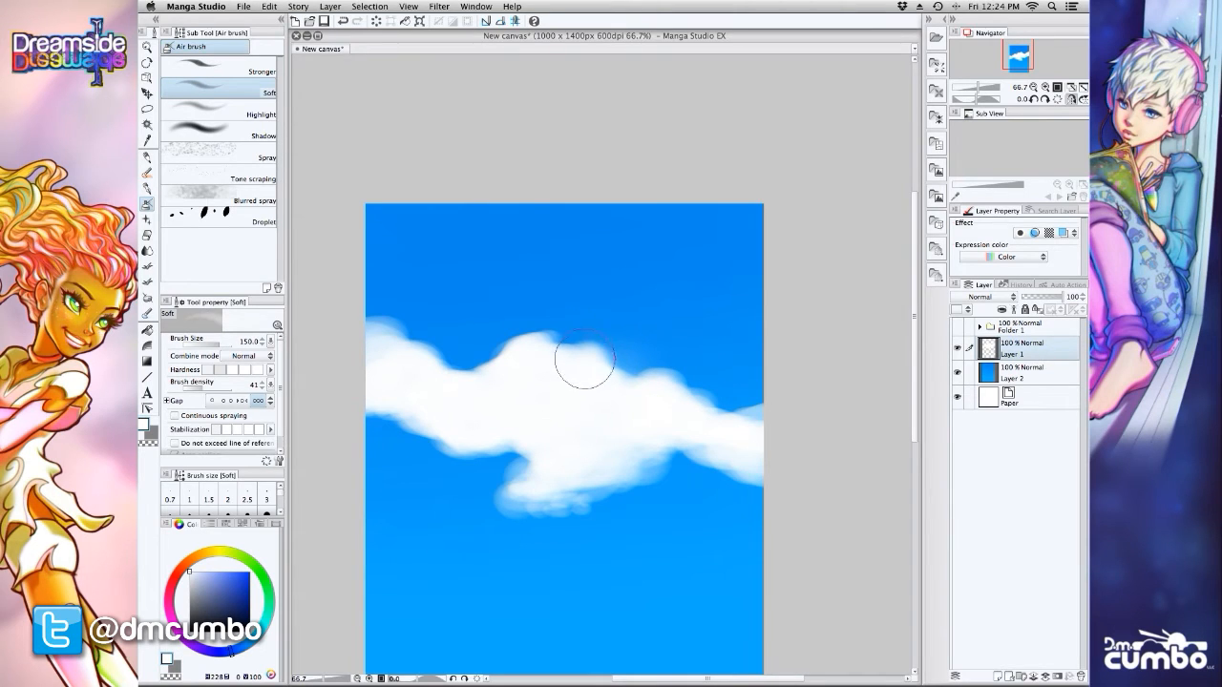
{"action": "key", "text": "bracketright"}
{"action": "key", "text": "bracketright"}
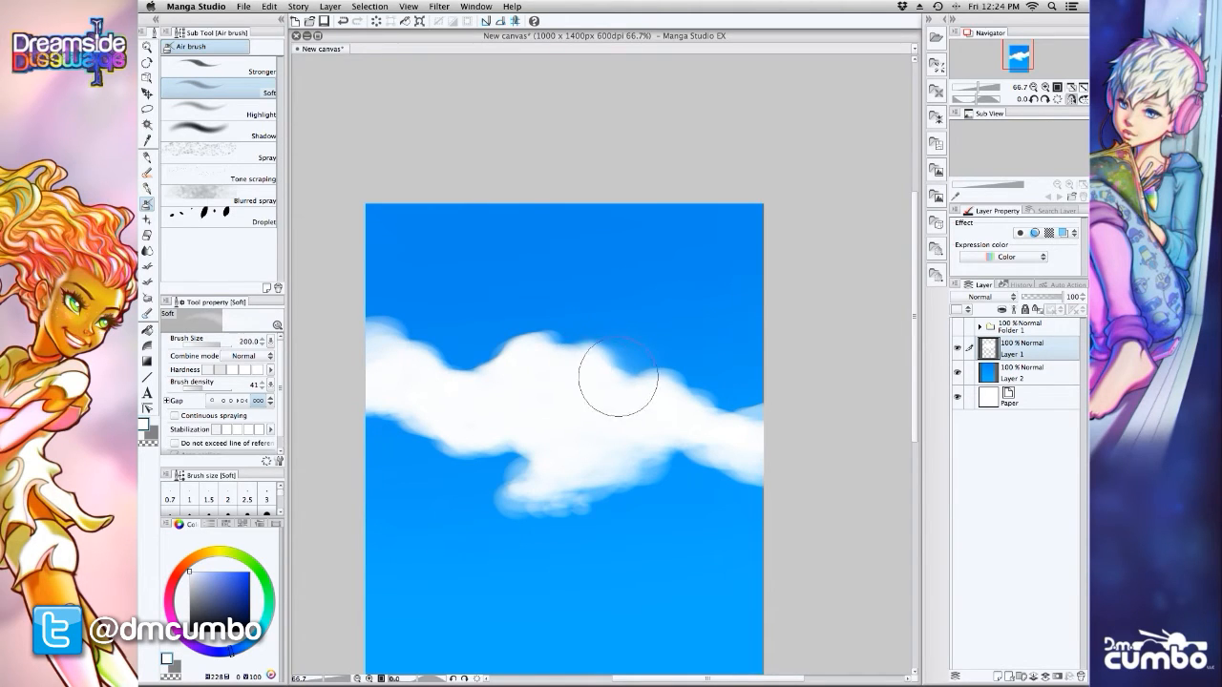
{"action": "key", "text": "bracketright"}
{"action": "key", "text": "bracketright"}
{"action": "key", "text": "bracketright"}
{"action": "key", "text": "bracketright"}
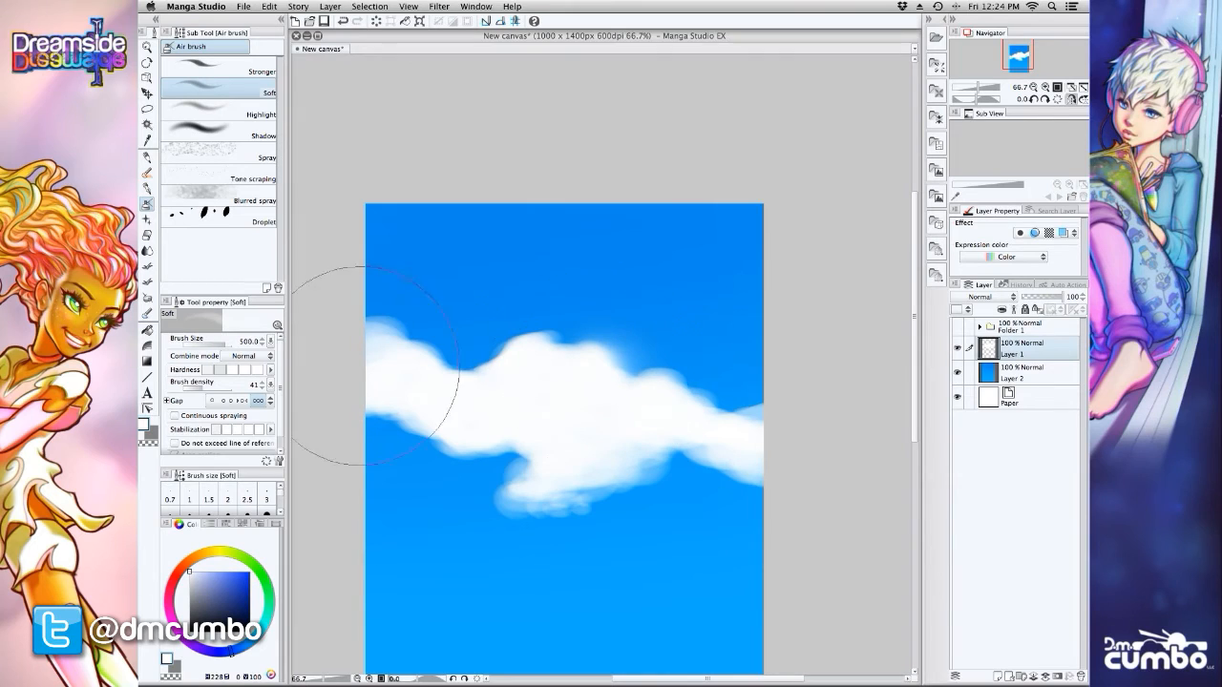
Set the brush density to 34, add more haze above the central puff and reduce the airbrush to 250.
{"action": "left_click", "coordinate": [200, 389]}
{"action": "left_click_drag", "start_coordinate": [611, 376], "coordinate": [613, 372]}
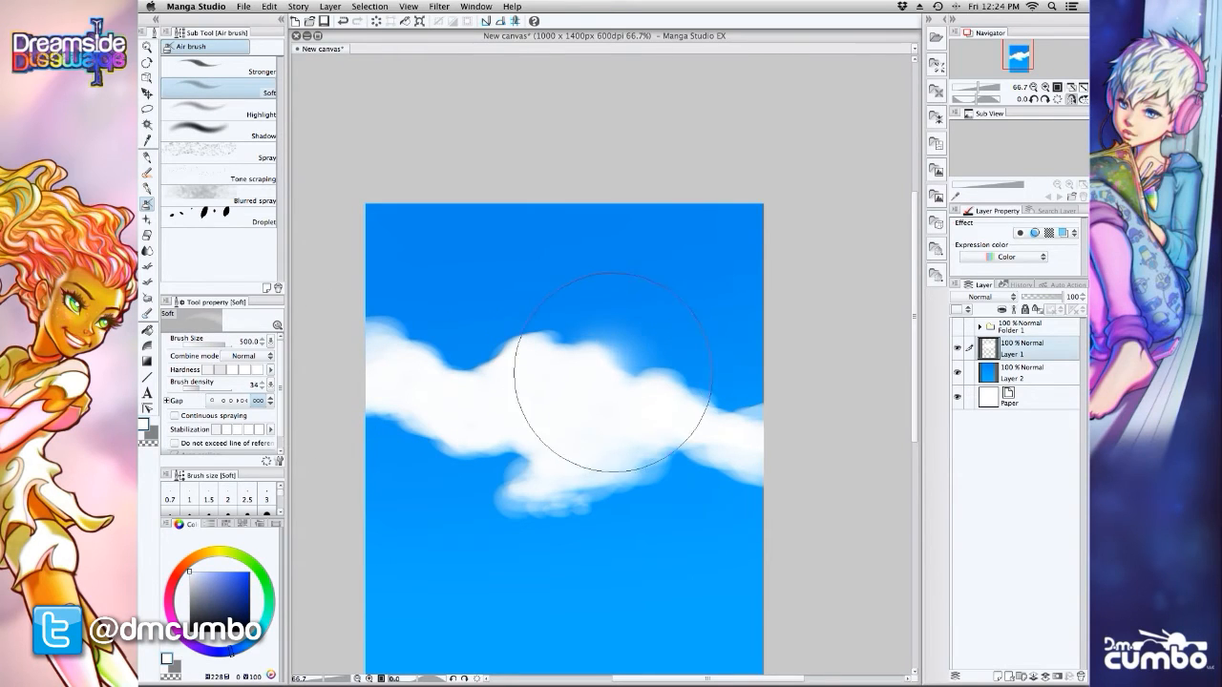
{"action": "key", "text": "bracketleft"}
{"action": "key", "text": "bracketleft"}
{"action": "key", "text": "bracketleft"}
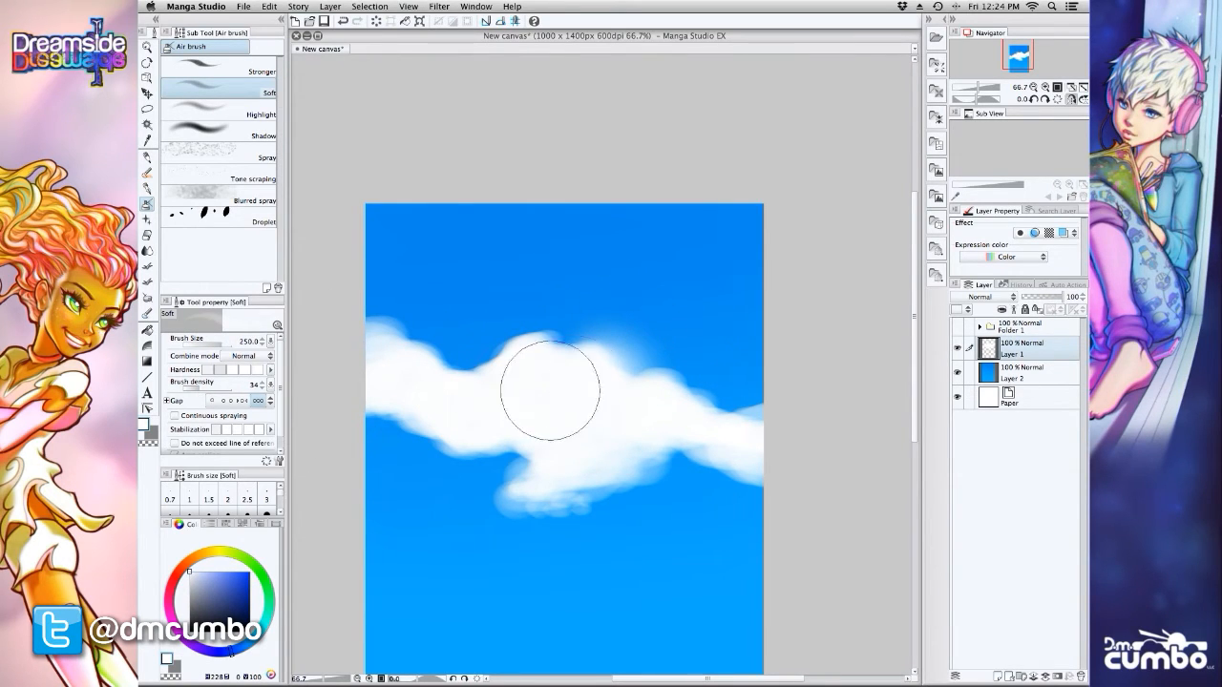
Soften the cloud's lower edge and spread white haze around its lower tip with the airbrush at 250.
{"action": "key", "text": "bracketleft"}
{"action": "key", "text": "bracketleft"}
{"action": "mouse_move", "coordinate": [632, 463]}
{"action": "left_mouse_down"}
{"action": "mouse_move", "coordinate": [572, 460]}
{"action": "mouse_move", "coordinate": [593, 461]}
{"action": "mouse_move", "coordinate": [593, 439]}
{"action": "mouse_move", "coordinate": [652, 470]}
{"action": "mouse_move", "coordinate": [636, 492]}
{"action": "mouse_move", "coordinate": [505, 518]}
{"action": "left_mouse_up"}
{"action": "key", "text": "bracketright"}
{"action": "key", "text": "bracketright"}
{"action": "scroll", "coordinate": [506, 518], "scroll_direction": "down", "scroll_amount": 3}
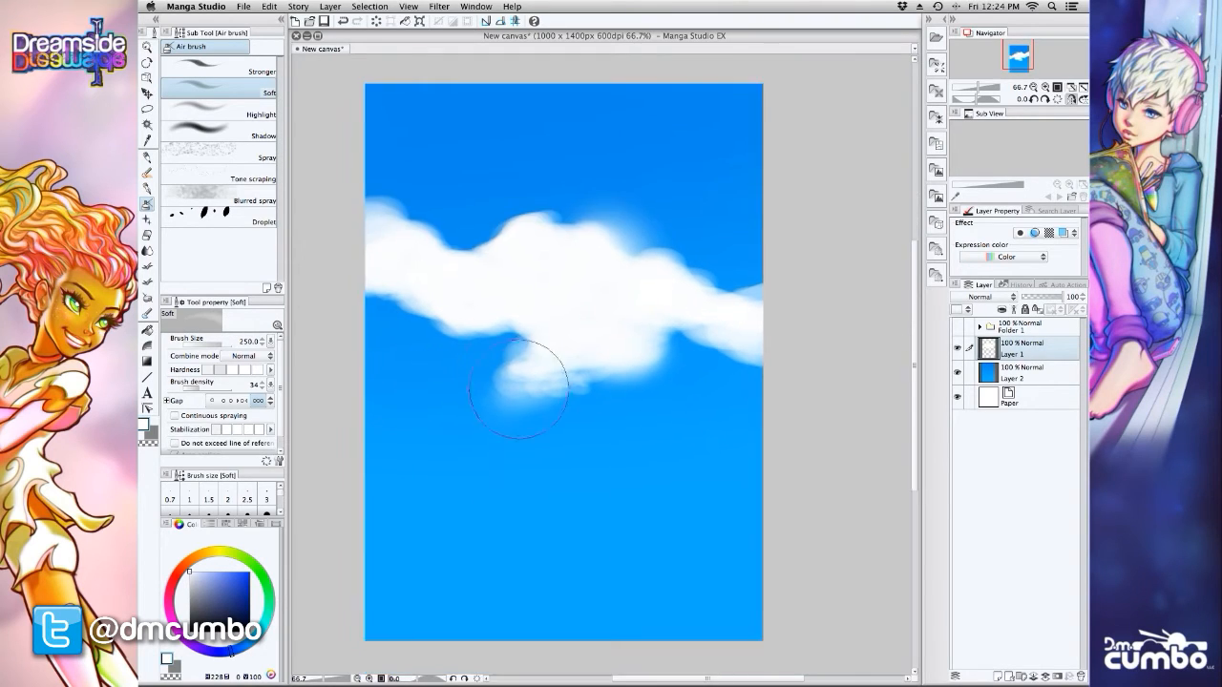
{"action": "mouse_move", "coordinate": [518, 390]}
{"action": "left_mouse_down"}
{"action": "mouse_move", "coordinate": [518, 379]}
{"action": "mouse_move", "coordinate": [558, 385]}
{"action": "left_mouse_up"}
Reduce the airbrush to 100 to define the cloud's lower tip, finishing at size 120.
{"action": "key", "text": "bracketleft"}
{"action": "key", "text": "bracketleft"}
{"action": "key", "text": "bracketleft"}
{"action": "key", "text": "bracketleft"}
{"action": "key", "text": "bracketleft"}
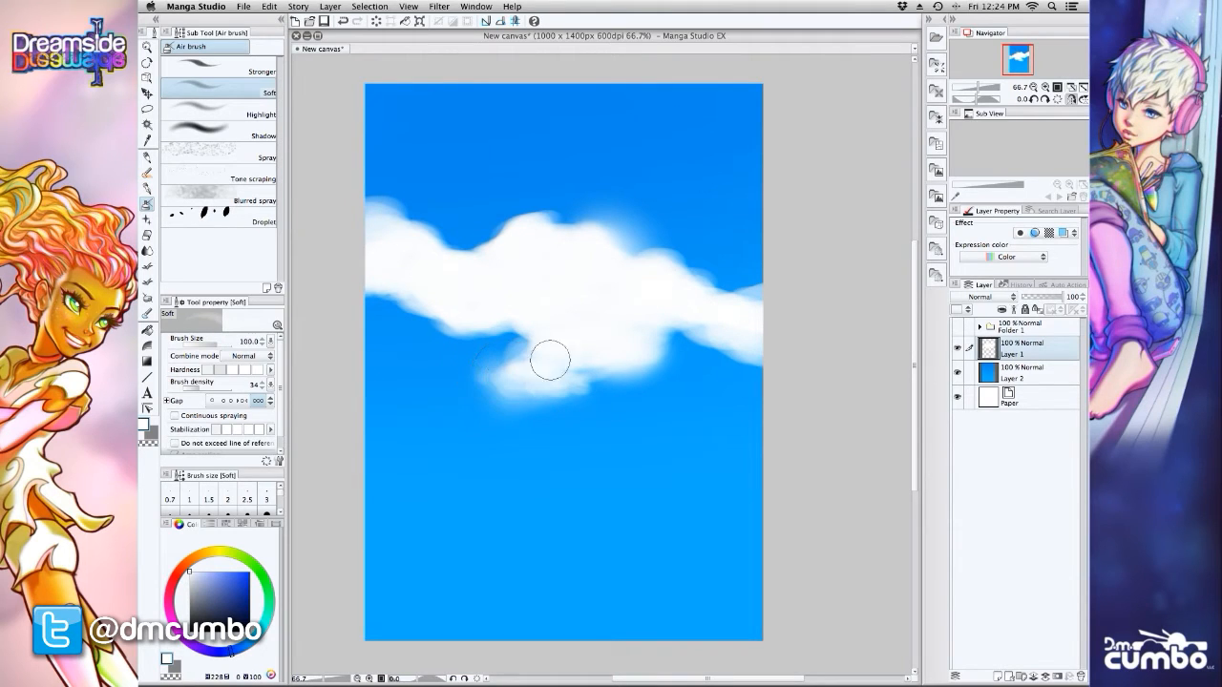
{"action": "key", "text": "bracketright"}
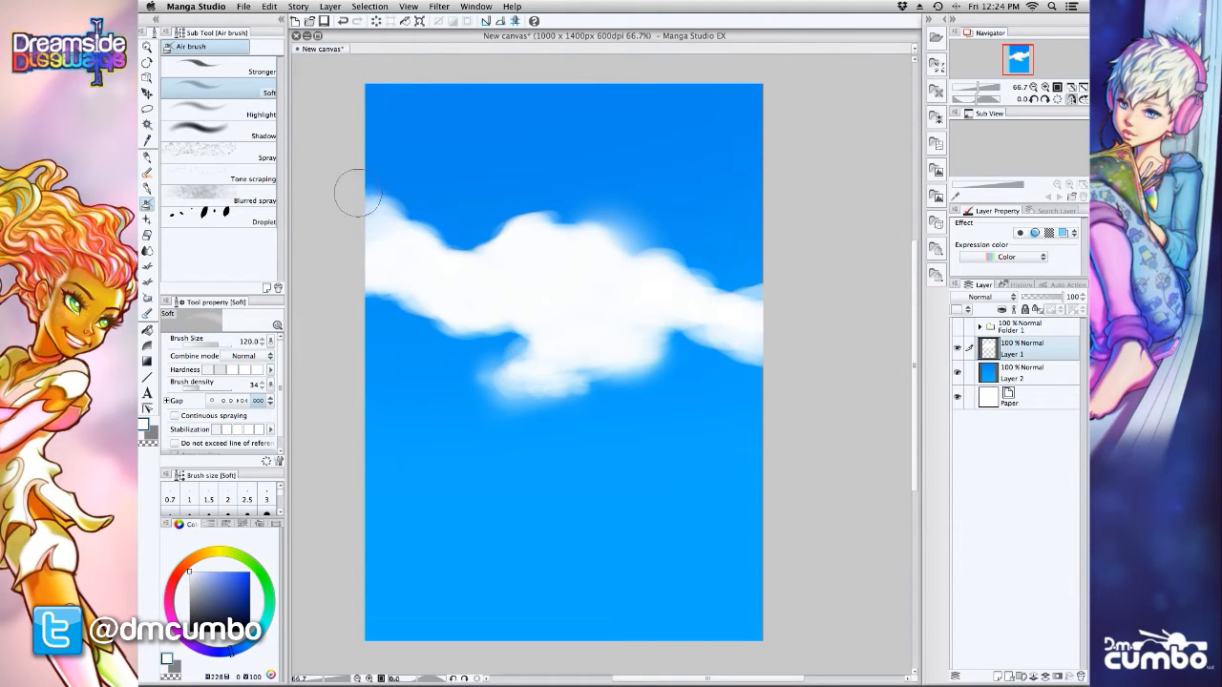
Enlarge the airbrush and paint soft white wisps rising from the cloud's left end, finishing at size 300.
{"action": "key", "text": "bracketright"}
{"action": "key", "text": "bracketright"}
{"action": "key", "text": "bracketright"}
{"action": "mouse_move", "coordinate": [379, 204]}
{"action": "left_mouse_down"}
{"action": "mouse_move", "coordinate": [350, 180]}
{"action": "mouse_move", "coordinate": [382, 177]}
{"action": "mouse_move", "coordinate": [371, 200]}
{"action": "mouse_move", "coordinate": [370, 165]}
{"action": "mouse_move", "coordinate": [402, 156]}
{"action": "mouse_move", "coordinate": [350, 177]}
{"action": "mouse_move", "coordinate": [361, 141]}
{"action": "mouse_move", "coordinate": [433, 176]}
{"action": "mouse_move", "coordinate": [384, 206]}
{"action": "mouse_move", "coordinate": [362, 242]}
{"action": "left_mouse_up"}
{"action": "key", "text": "bracketright"}
{"action": "key", "text": "bracketright"}
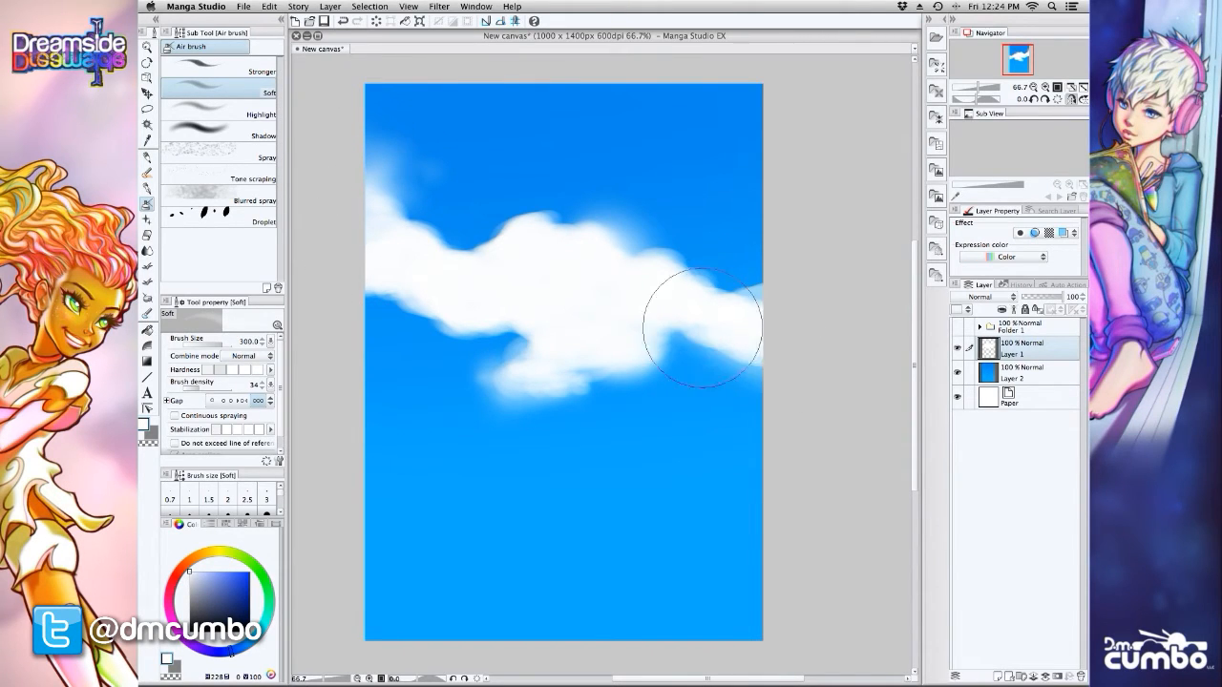
Fill out the cloud's right end to the canvas edge with white, then reduce the airbrush to 80 to refine its upper contour.
{"action": "key", "text": "bracketleft"}
{"action": "key", "text": "bracketleft"}
{"action": "key", "text": "bracketleft"}
{"action": "key", "text": "bracketleft"}
{"action": "mouse_move", "coordinate": [701, 314]}
{"action": "left_mouse_down"}
{"action": "mouse_move", "coordinate": [728, 326]}
{"action": "mouse_move", "coordinate": [727, 350]}
{"action": "mouse_move", "coordinate": [770, 364]}
{"action": "left_mouse_up"}
{"action": "key", "text": "bracketleft"}
{"action": "key", "text": "bracketleft"}
{"action": "key", "text": "bracketleft"}
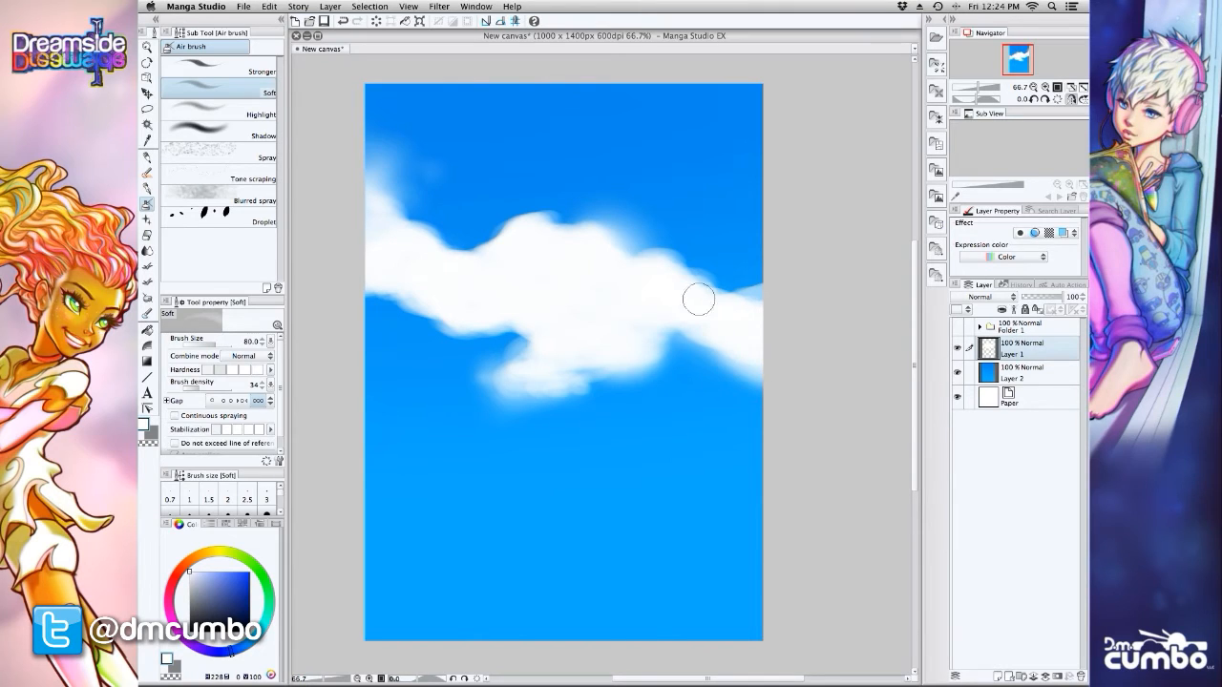
{"action": "left_click_drag", "start_coordinate": [671, 281], "coordinate": [696, 278]}
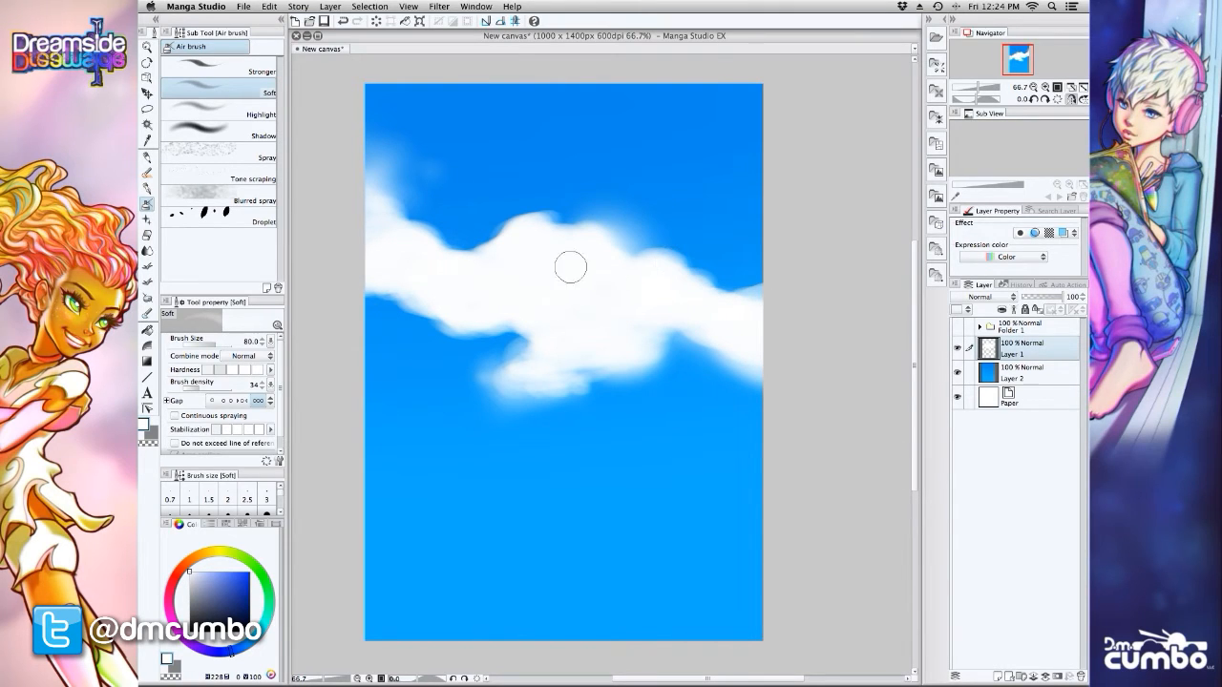
Go over the cloud's body and the central puff's upper edge with the airbrush at 200, finishing at size 50.
{"action": "key", "text": "bracketright"}
{"action": "key", "text": "bracketright"}
{"action": "key", "text": "bracketright"}
{"action": "key", "text": "bracketright"}
{"action": "key", "text": "bracketright"}
{"action": "scroll", "coordinate": [400, 406], "scroll_direction": "down", "scroll_amount": 1}
{"action": "left_click_drag", "start_coordinate": [350, 422], "coordinate": [386, 462]}
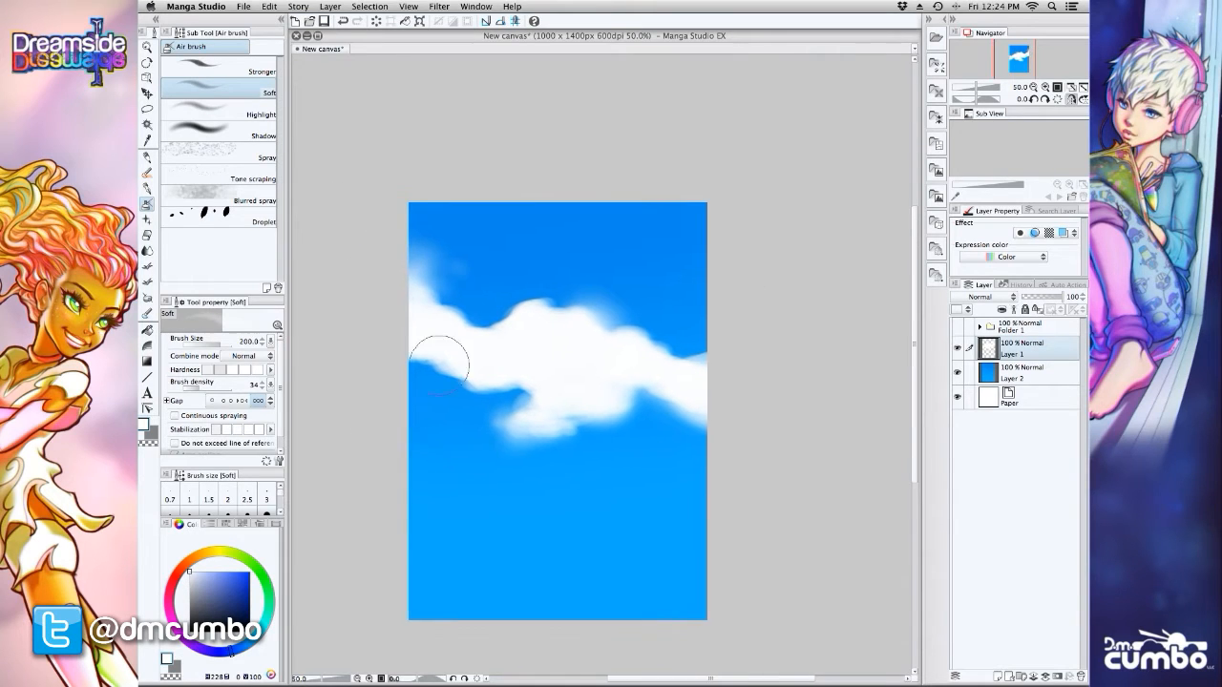
{"action": "scroll", "coordinate": [440, 363], "scroll_direction": "up", "scroll_amount": 1}
{"action": "key", "text": "bracketleft"}
{"action": "key", "text": "bracketleft"}
{"action": "key", "text": "bracketleft"}
{"action": "key", "text": "bracketleft"}
{"action": "key", "text": "bracketleft"}
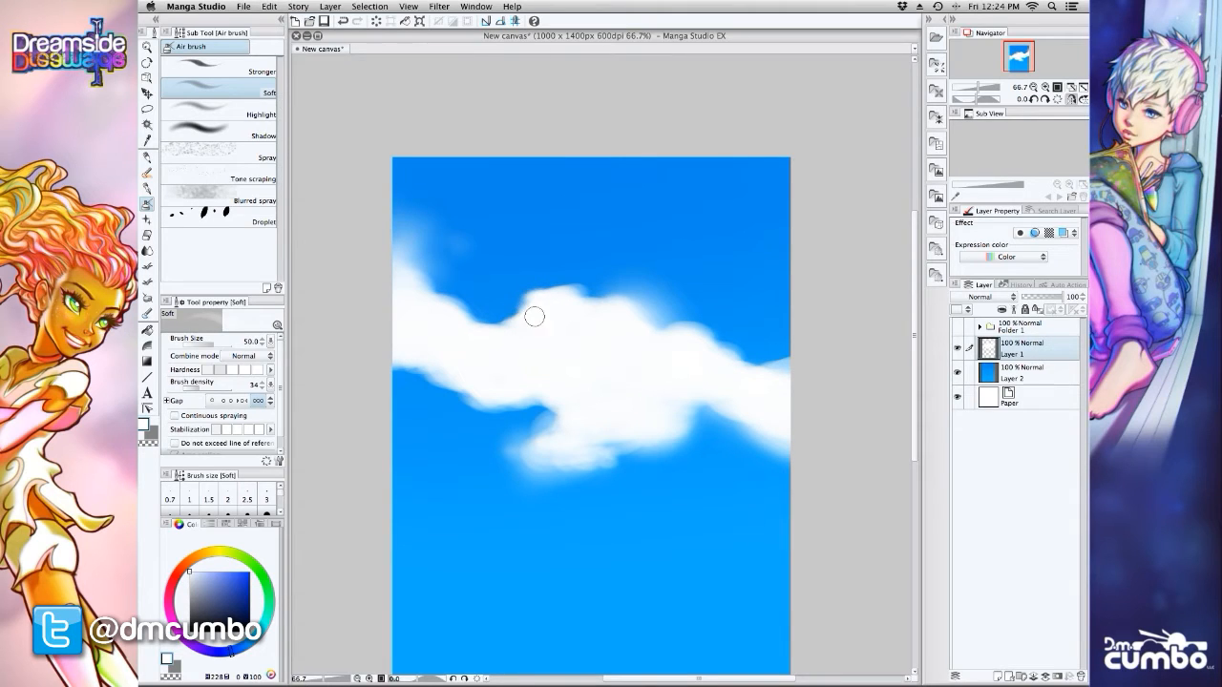
Touch up the cloud's lower edge with the airbrush at 150, then reduce it to 70 for the lower tip.
{"action": "key", "text": "bracketright"}
{"action": "key", "text": "bracketright"}
{"action": "key", "text": "bracketright"}
{"action": "key", "text": "bracketright"}
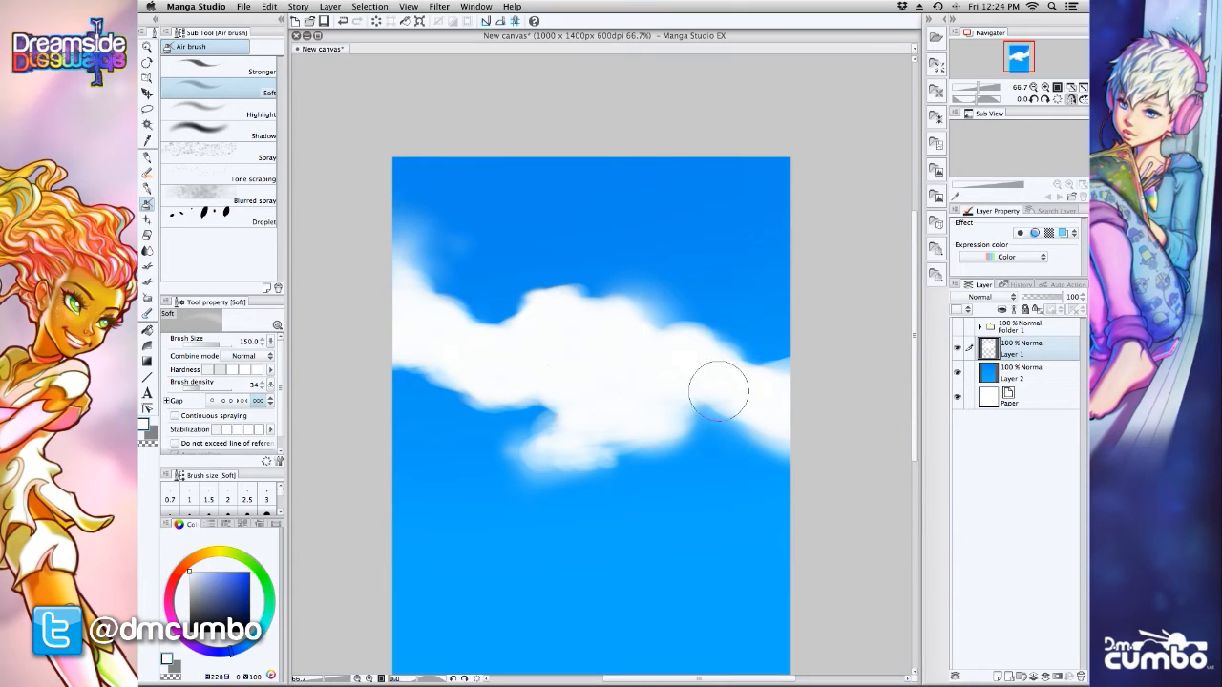
{"action": "left_click_drag", "start_coordinate": [458, 406], "coordinate": [430, 398]}
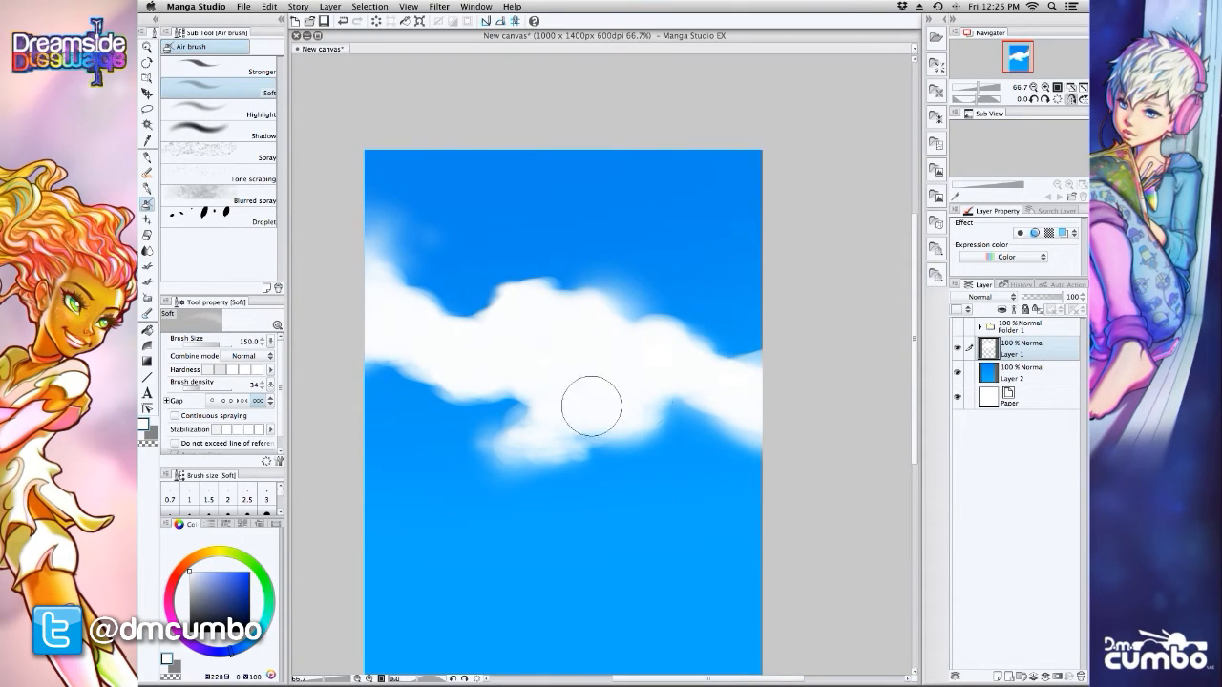
{"action": "left_click_drag", "start_coordinate": [556, 495], "coordinate": [566, 491]}
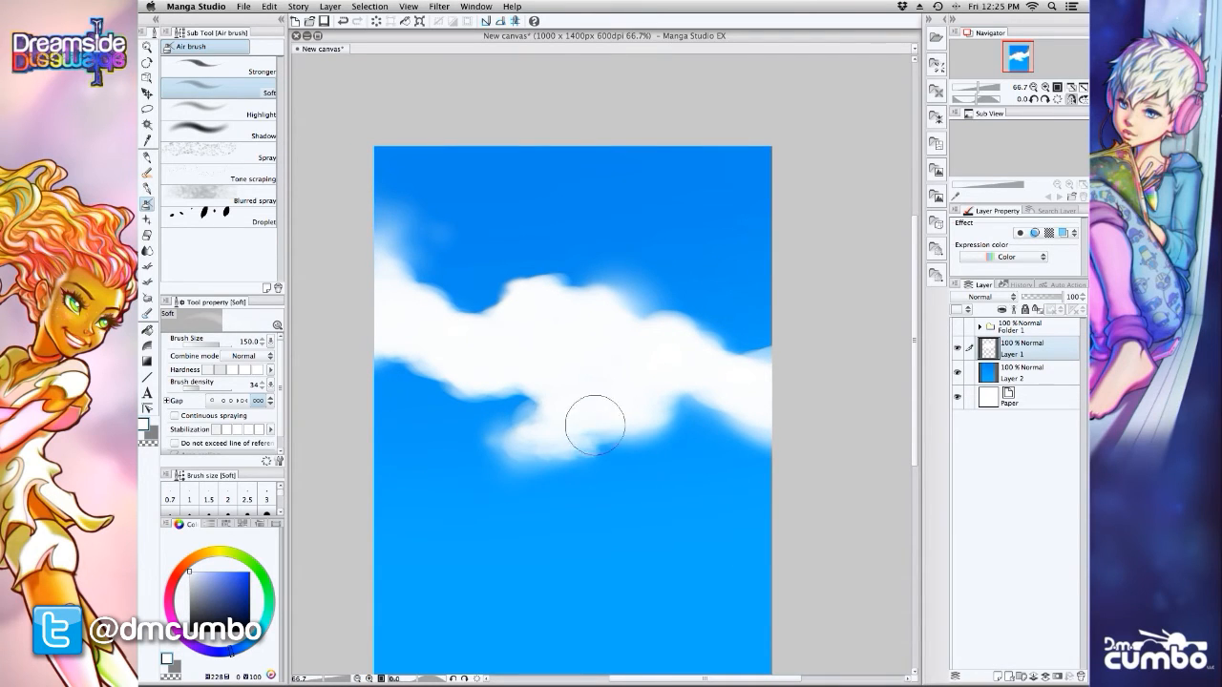
{"action": "key", "text": "bracketleft"}
{"action": "key", "text": "bracketleft"}
{"action": "key", "text": "bracketleft"}
{"action": "key", "text": "bracketleft"}
{"action": "mouse_move", "coordinate": [559, 412]}
{"action": "left_mouse_down"}
{"action": "mouse_move", "coordinate": [538, 407]}
{"action": "mouse_move", "coordinate": [532, 439]}
{"action": "left_mouse_up"}
{"action": "left_click_drag", "start_coordinate": [596, 487], "coordinate": [592, 483]}
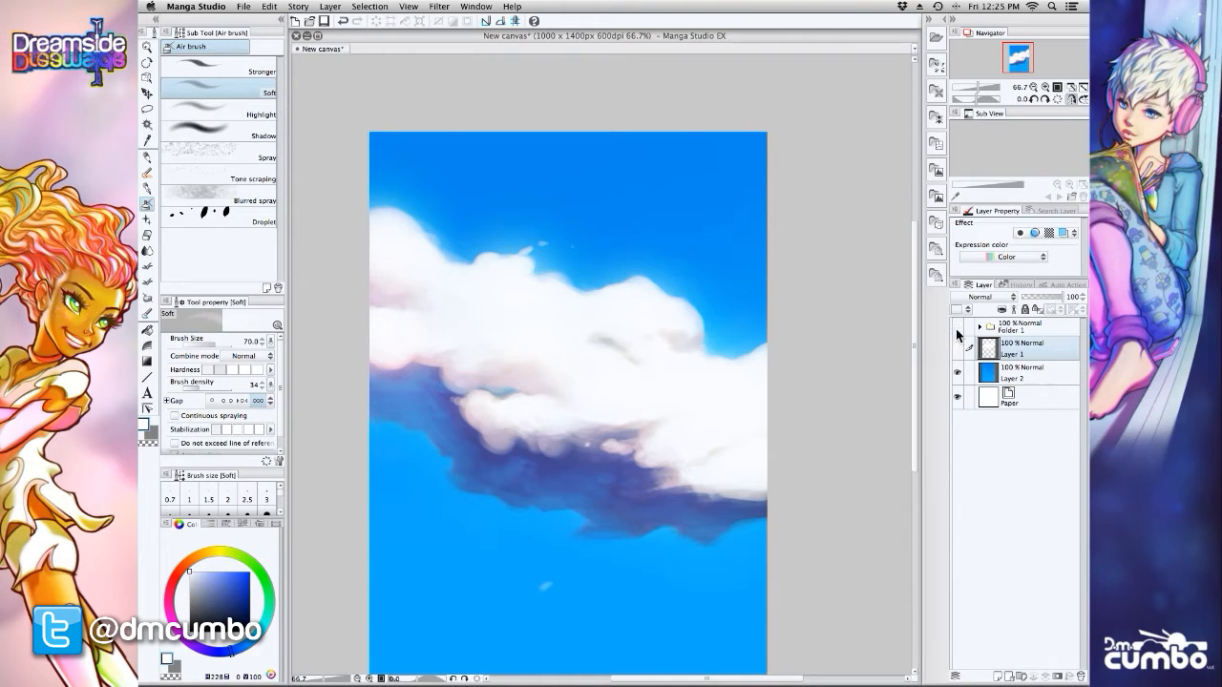
Hide the finished cloud in Folder 1 and make Layer 1 visible again.
{"action": "left_click", "coordinate": [958, 327]}
{"action": "left_click", "coordinate": [958, 348]}
{"action": "left_click_drag", "start_coordinate": [487, 526], "coordinate": [504, 514]}
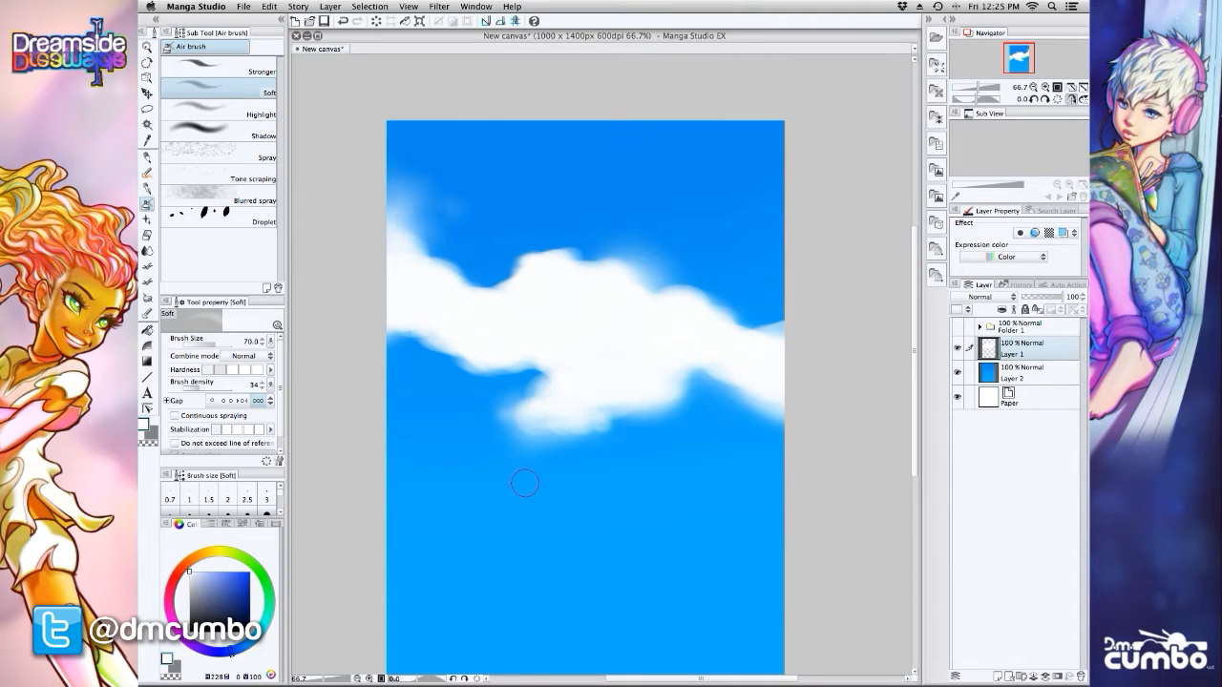
Add a new layer above Layer 1 and choose the Lighter pencil with a dark blue colour.
{"action": "left_click", "coordinate": [999, 678]}
{"action": "left_click_drag", "start_coordinate": [506, 321], "coordinate": [521, 329]}
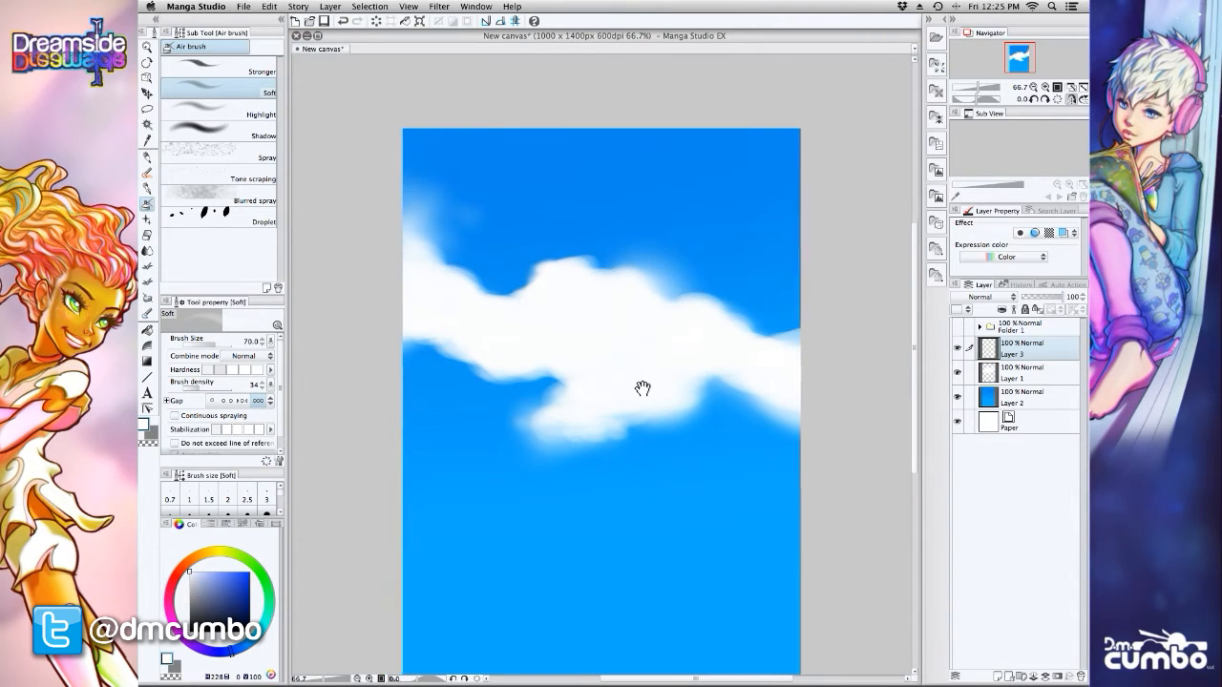
{"action": "left_click_drag", "start_coordinate": [644, 395], "coordinate": [660, 405]}
{"action": "left_click", "coordinate": [147, 157]}
{"action": "left_click", "coordinate": [221, 612]}
{"action": "left_click_drag", "start_coordinate": [420, 521], "coordinate": [453, 549]}
{"action": "left_click_drag", "start_coordinate": [541, 345], "coordinate": [541, 420]}
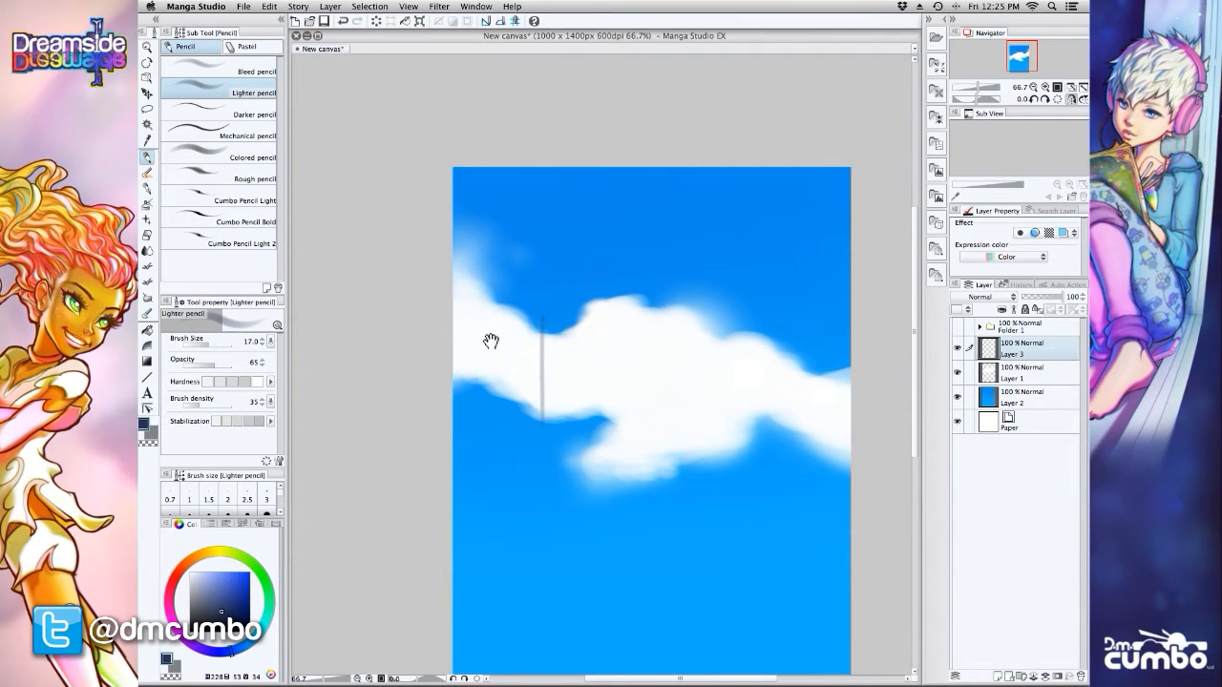
{"action": "left_click_drag", "start_coordinate": [490, 341], "coordinate": [478, 312]}
{"action": "key", "text": "super+z"}
Sketch the outer left, top and right edges of a perspective box around the cloud's central mass.
{"action": "left_click_drag", "start_coordinate": [522, 360], "coordinate": [518, 395]}
{"action": "mouse_move", "coordinate": [531, 286]}
{"action": "left_mouse_down"}
{"action": "mouse_move", "coordinate": [532, 349]}
{"action": "mouse_move", "coordinate": [540, 304]}
{"action": "mouse_move", "coordinate": [577, 255]}
{"action": "left_mouse_up"}
{"action": "mouse_move", "coordinate": [752, 296]}
{"action": "left_mouse_down"}
{"action": "mouse_move", "coordinate": [818, 334]}
{"action": "mouse_move", "coordinate": [778, 487]}
{"action": "left_mouse_up"}
{"action": "left_click_drag", "start_coordinate": [800, 361], "coordinate": [785, 441]}
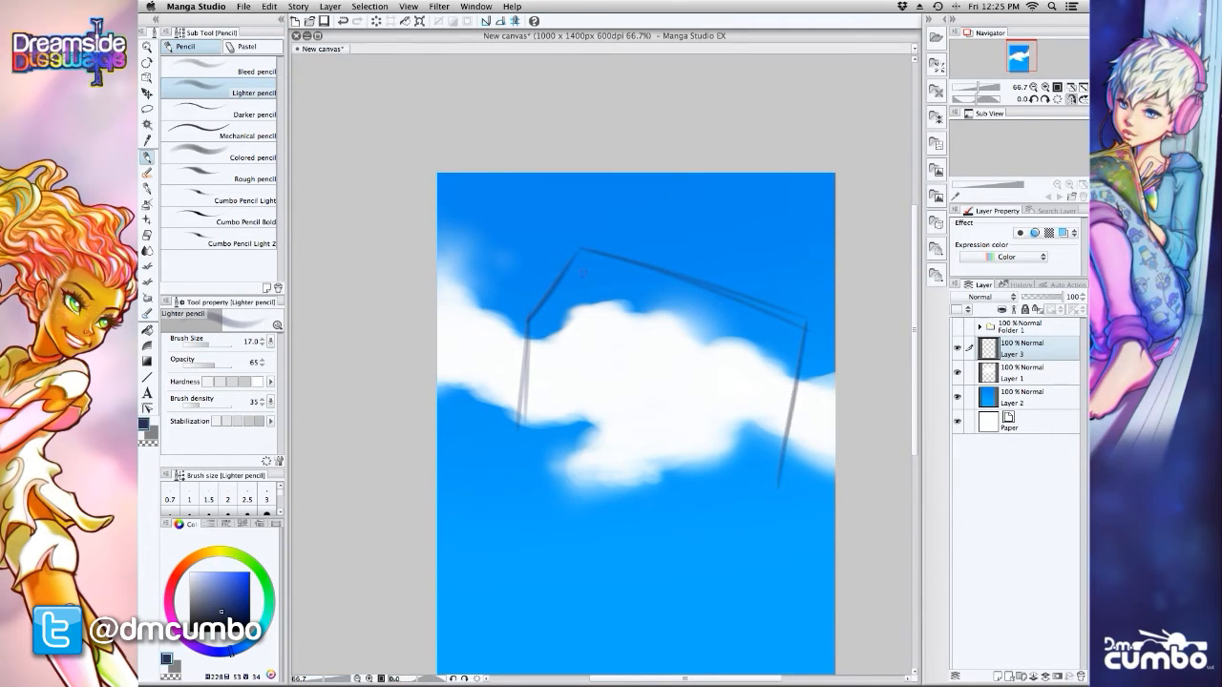
Draw the box's front vertical edge and its slanted bottom edges to show the underside.
{"action": "left_click_drag", "start_coordinate": [581, 269], "coordinate": [566, 426]}
{"action": "mouse_move", "coordinate": [579, 307]}
{"action": "left_mouse_down"}
{"action": "mouse_move", "coordinate": [563, 428]}
{"action": "mouse_move", "coordinate": [762, 485]}
{"action": "left_mouse_up"}
{"action": "left_click_drag", "start_coordinate": [586, 434], "coordinate": [768, 483]}
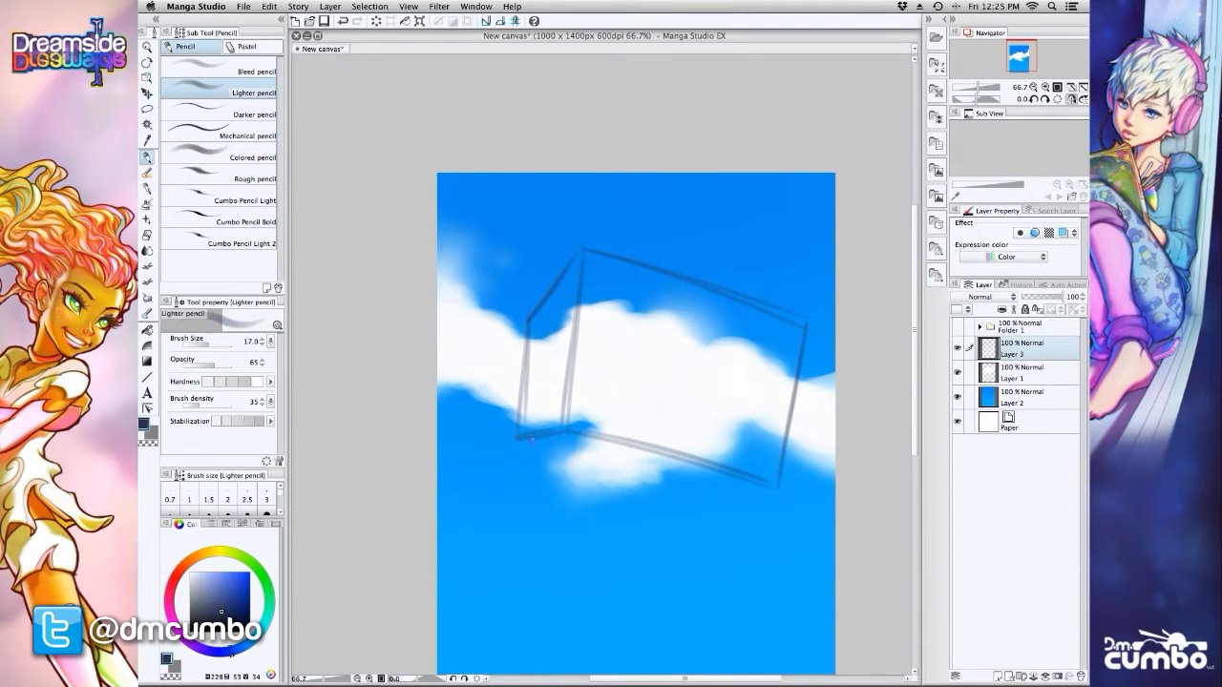
{"action": "mouse_move", "coordinate": [532, 439]}
{"action": "left_mouse_down"}
{"action": "mouse_move", "coordinate": [729, 493]}
{"action": "mouse_move", "coordinate": [779, 489]}
{"action": "mouse_move", "coordinate": [688, 480]}
{"action": "left_mouse_up"}
{"action": "left_click_drag", "start_coordinate": [766, 487], "coordinate": [573, 432]}
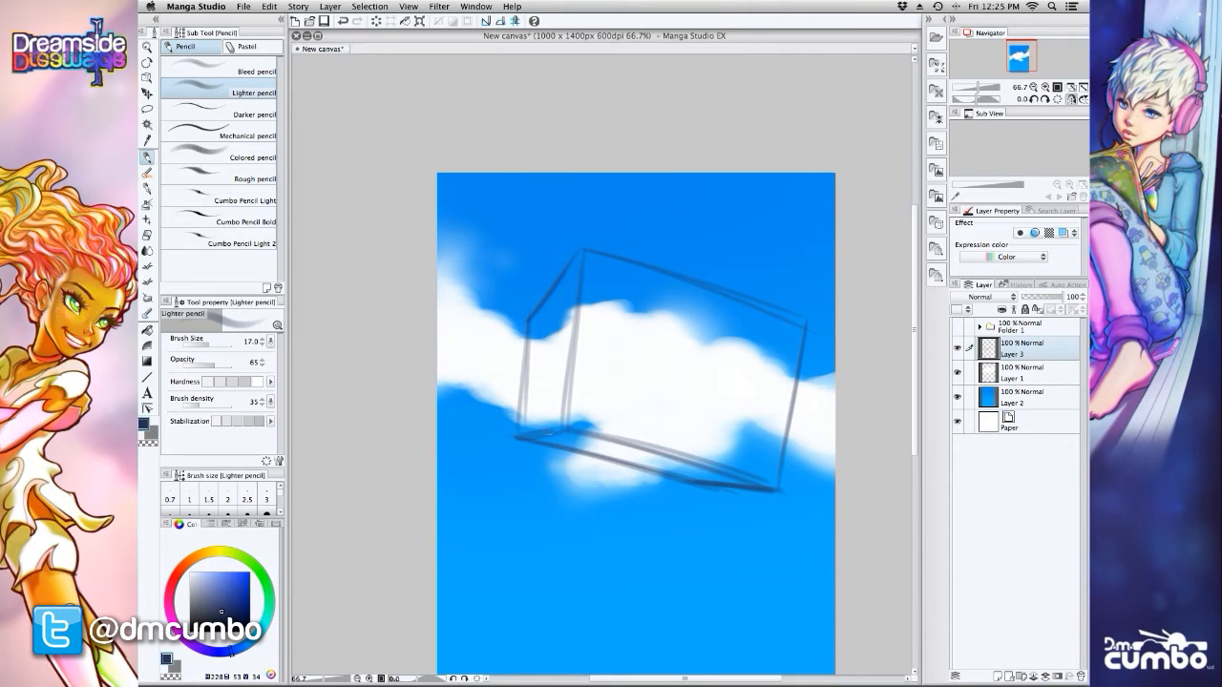
Reinforce the box's vertical, top and bottom edges with darker repeated pencil strokes.
{"action": "left_click_drag", "start_coordinate": [528, 326], "coordinate": [518, 429]}
{"action": "left_click_drag", "start_coordinate": [528, 351], "coordinate": [518, 438]}
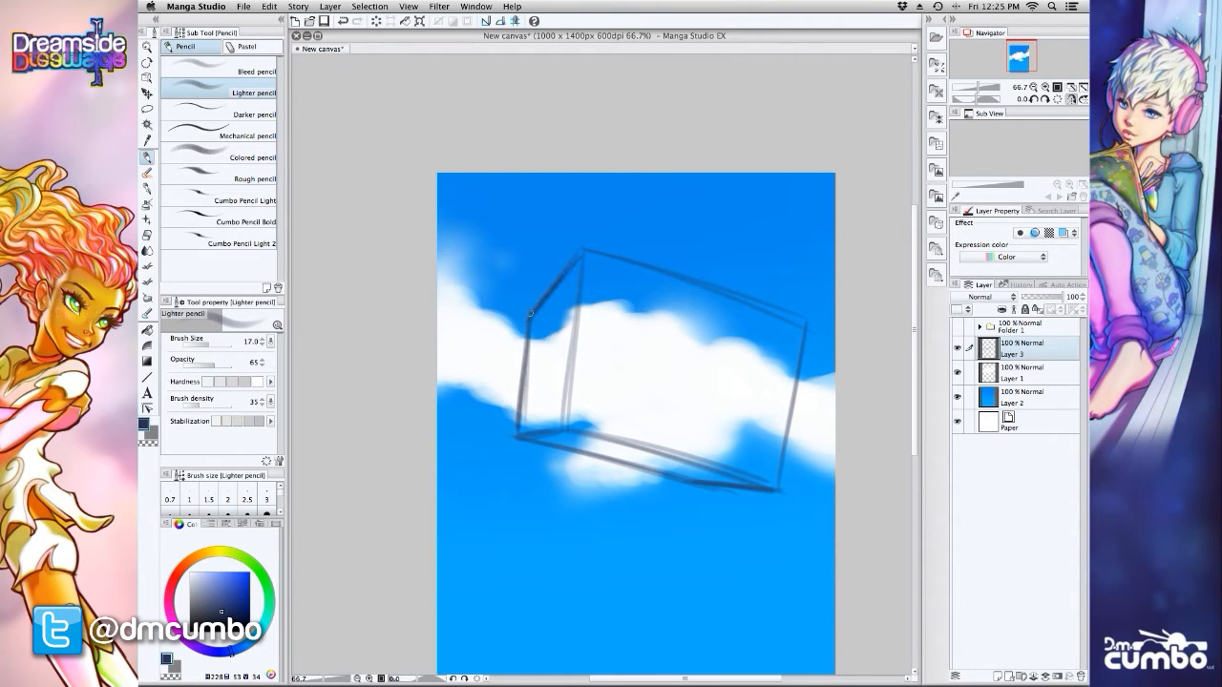
{"action": "left_click_drag", "start_coordinate": [613, 275], "coordinate": [549, 260]}
{"action": "mouse_move", "coordinate": [711, 306]}
{"action": "left_mouse_down"}
{"action": "mouse_move", "coordinate": [619, 270]}
{"action": "mouse_move", "coordinate": [518, 269]}
{"action": "mouse_move", "coordinate": [498, 412]}
{"action": "left_mouse_up"}
{"action": "left_click_drag", "start_coordinate": [516, 265], "coordinate": [499, 412]}
{"action": "mouse_move", "coordinate": [738, 323]}
{"action": "left_mouse_down"}
{"action": "mouse_move", "coordinate": [718, 460]}
{"action": "mouse_move", "coordinate": [520, 236]}
{"action": "left_mouse_up"}
{"action": "mouse_move", "coordinate": [446, 286]}
{"action": "left_mouse_down"}
{"action": "mouse_move", "coordinate": [478, 242]}
{"action": "mouse_move", "coordinate": [486, 369]}
{"action": "left_mouse_up"}
{"action": "left_click_drag", "start_coordinate": [490, 280], "coordinate": [484, 373]}
{"action": "left_click_drag", "start_coordinate": [406, 380], "coordinate": [325, 349]}
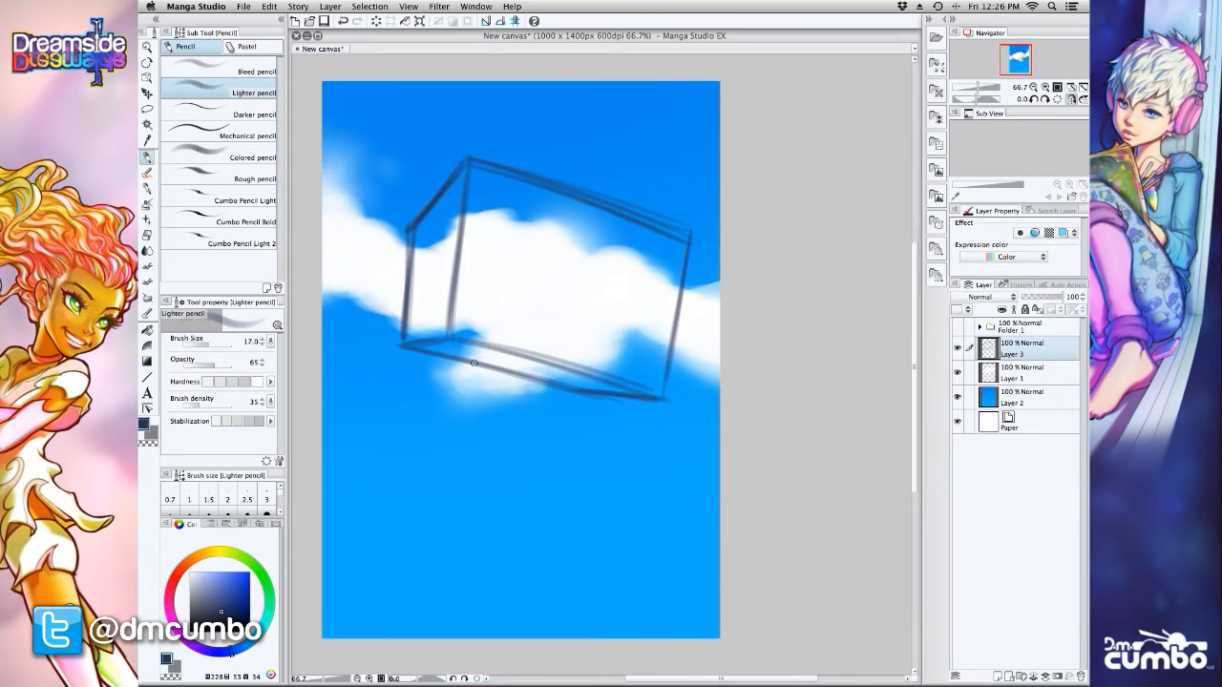
{"action": "left_click_drag", "start_coordinate": [474, 363], "coordinate": [550, 384]}
{"action": "left_click_drag", "start_coordinate": [477, 342], "coordinate": [650, 393]}
{"action": "scroll", "coordinate": [470, 413], "scroll_direction": "down", "scroll_amount": 1}
{"action": "left_click_drag", "start_coordinate": [417, 459], "coordinate": [442, 484]}
{"action": "scroll", "coordinate": [449, 476], "scroll_direction": "up", "scroll_amount": 1}
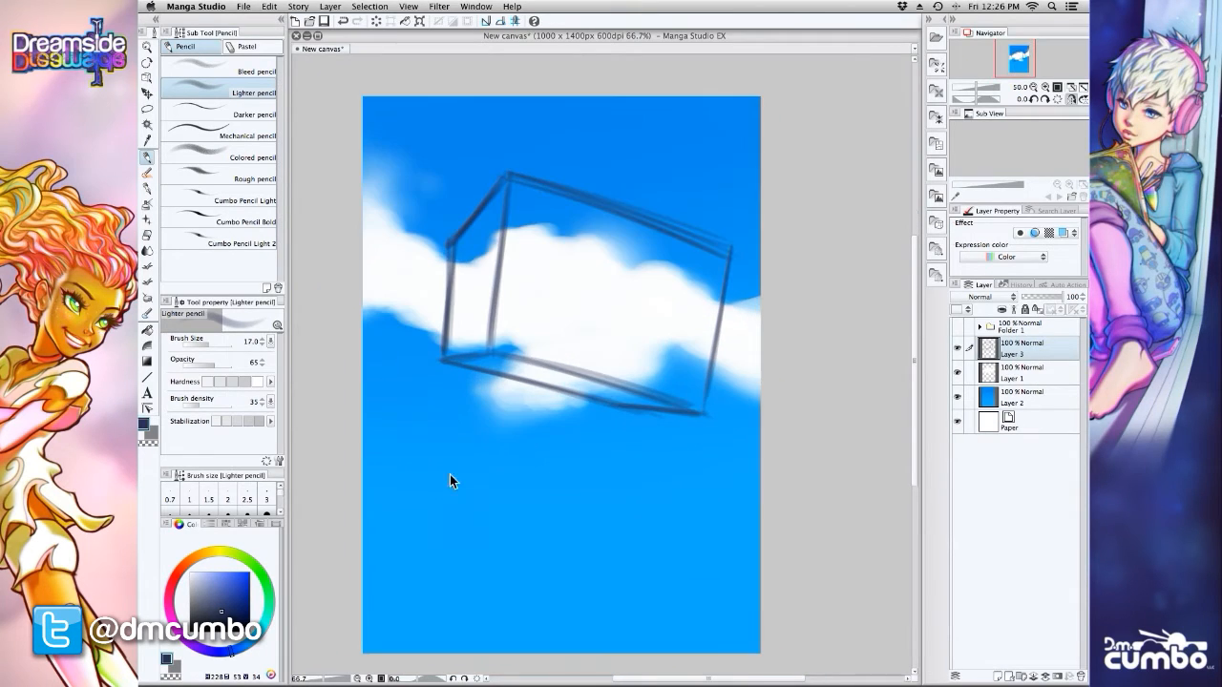
{"action": "left_click_drag", "start_coordinate": [616, 405], "coordinate": [611, 442]}
{"action": "left_click_drag", "start_coordinate": [481, 462], "coordinate": [486, 461]}
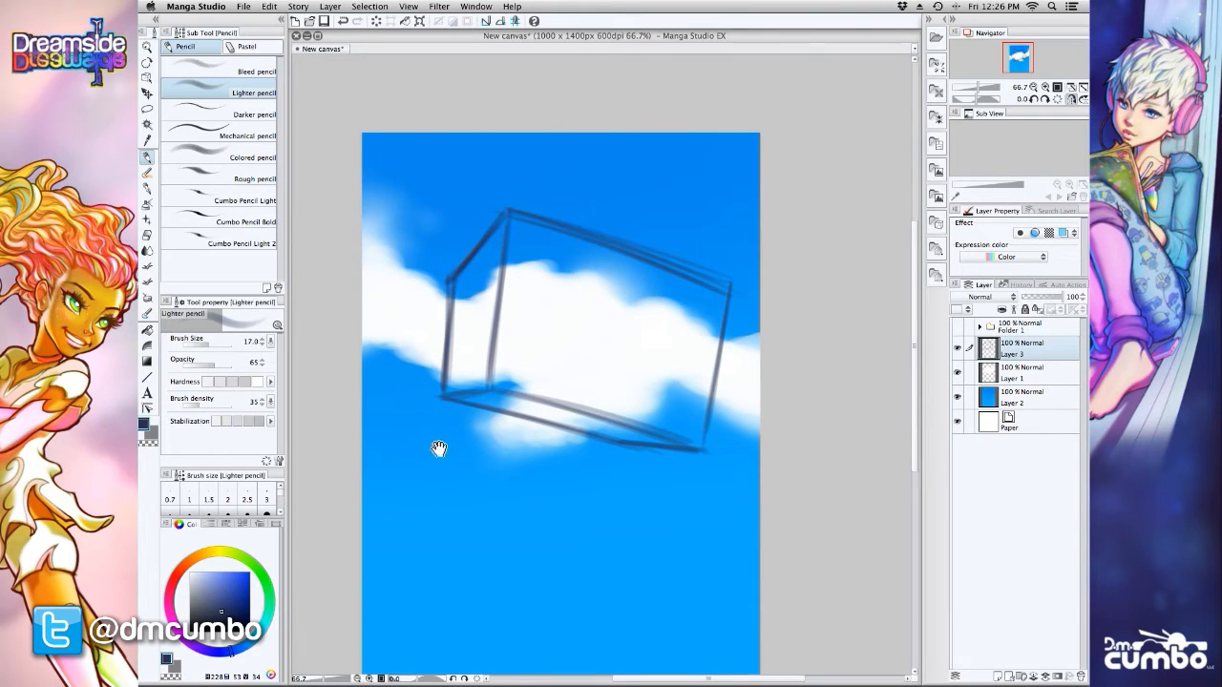
{"action": "left_click_drag", "start_coordinate": [438, 449], "coordinate": [460, 460]}
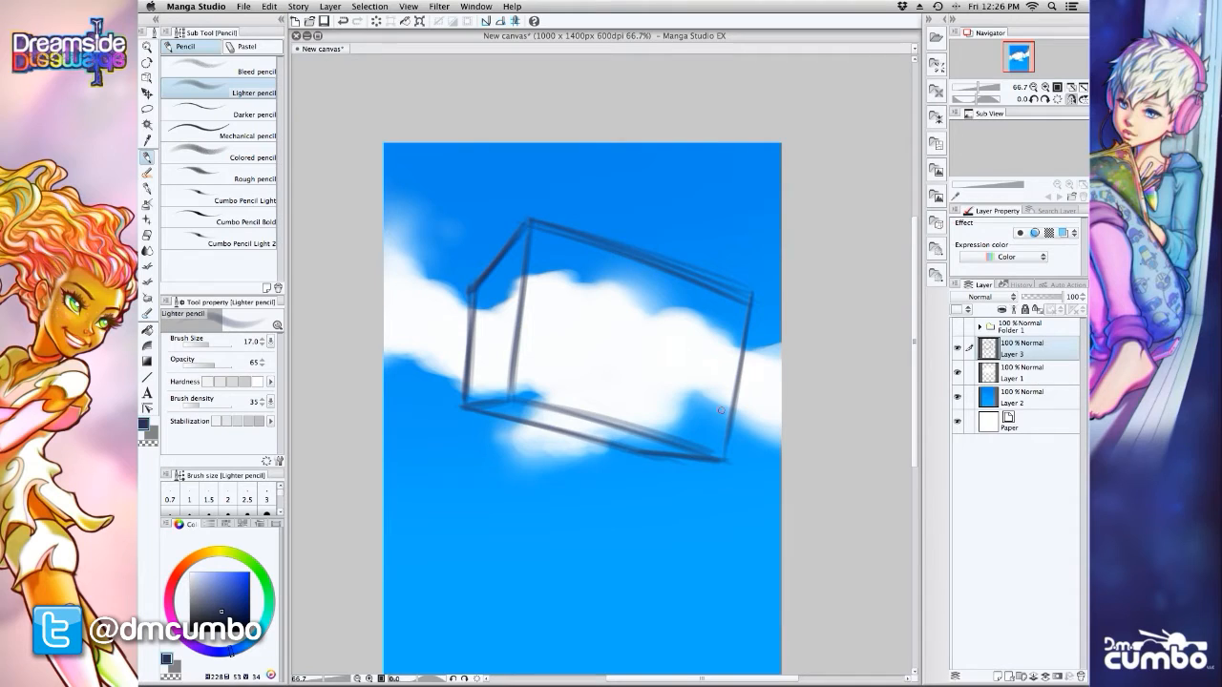
Duplicate the cloud layer, Layer 1, and hide the original.
{"action": "key", "text": "alt+bracketleft"}
{"action": "left_click_drag", "start_coordinate": [674, 509], "coordinate": [682, 481]}
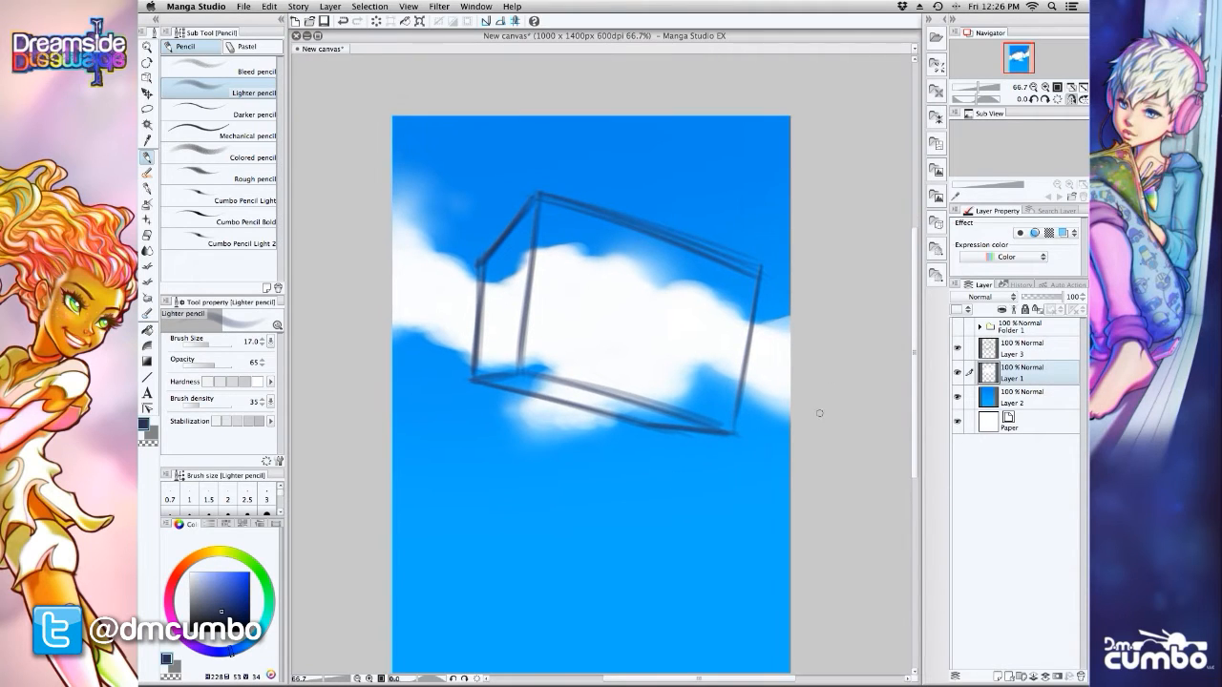
{"action": "left_click_drag", "start_coordinate": [819, 414], "coordinate": [831, 388]}
{"action": "left_click_drag", "start_coordinate": [990, 378], "coordinate": [997, 677]}
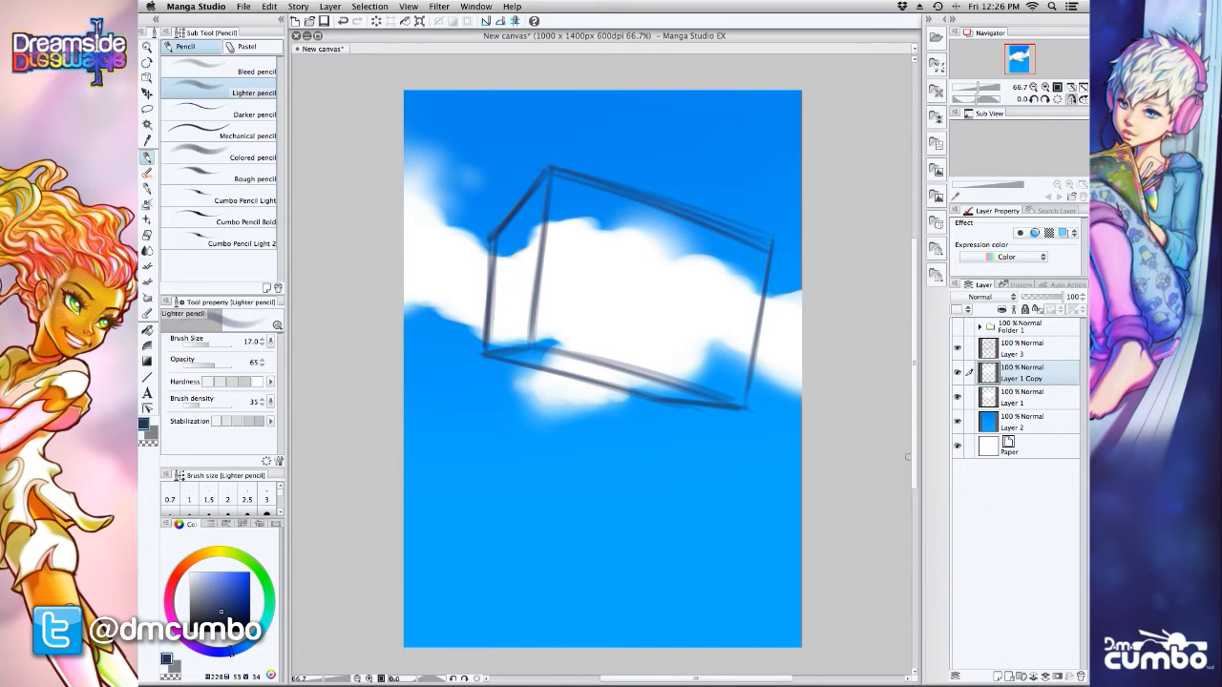
{"action": "left_click", "coordinate": [958, 397]}
{"action": "left_click_drag", "start_coordinate": [610, 437], "coordinate": [531, 449]}
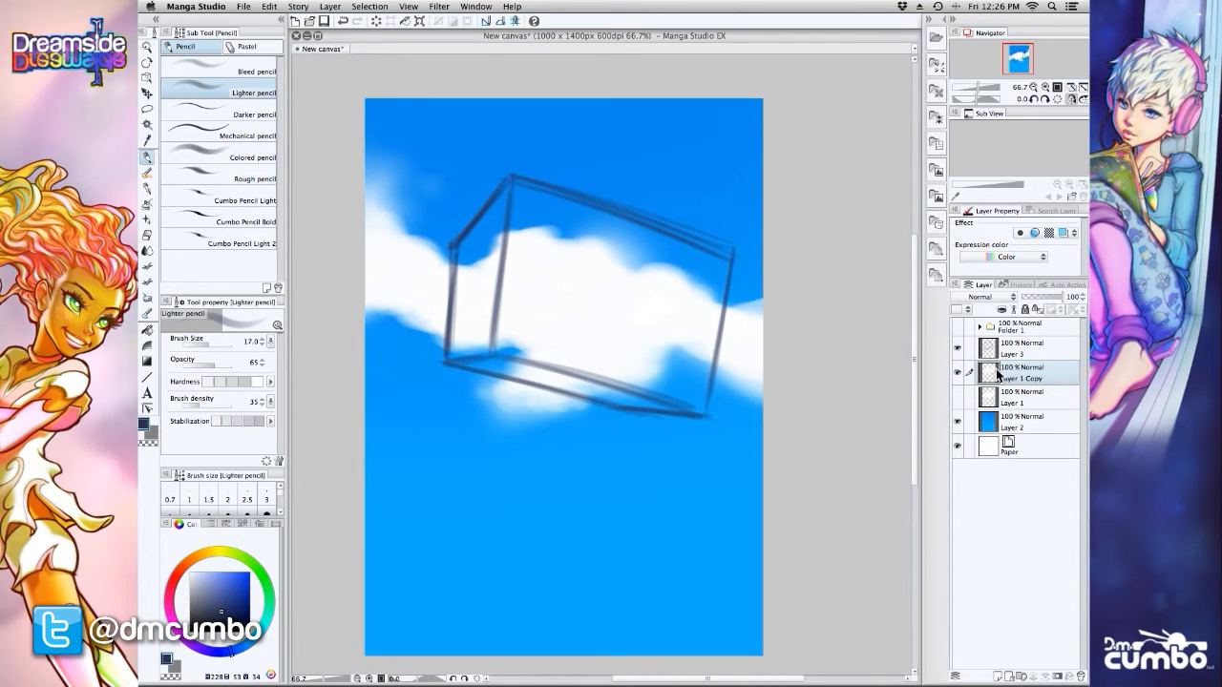
{"action": "scroll", "coordinate": [657, 434], "scroll_direction": "left", "scroll_amount": 3}
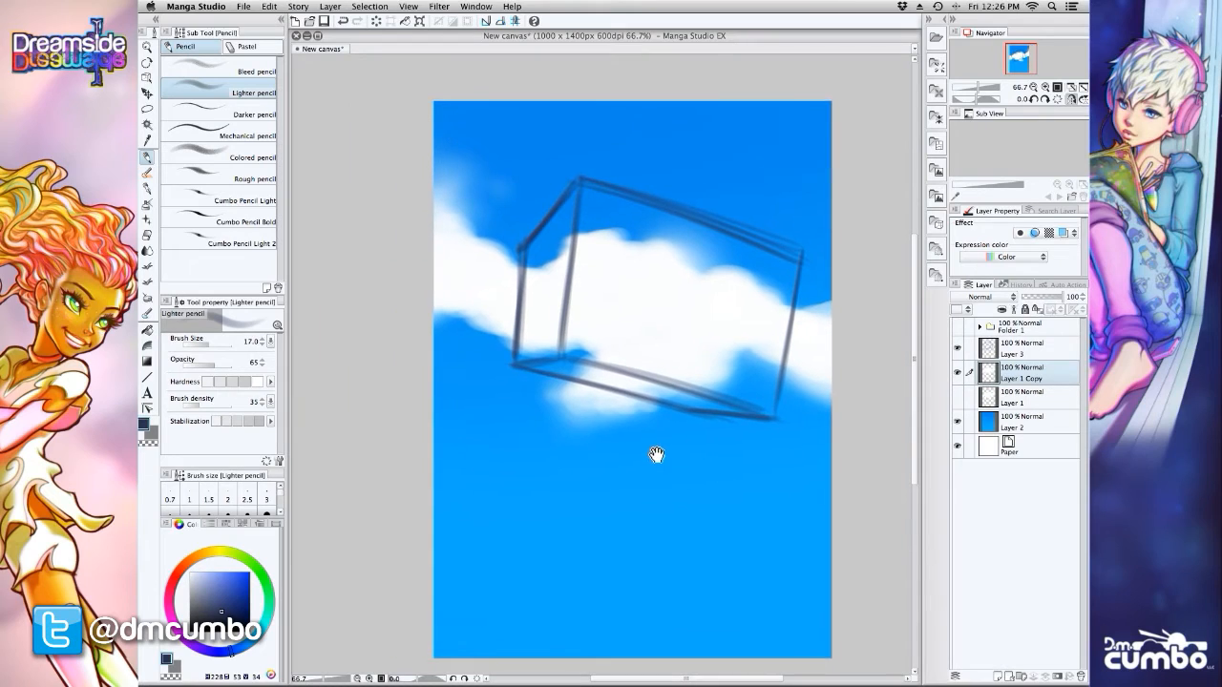
Pick a dark blue of 228, 57, 44 and set the Lighter pencil's brush density to 51.
{"action": "left_click", "coordinate": [223, 605]}
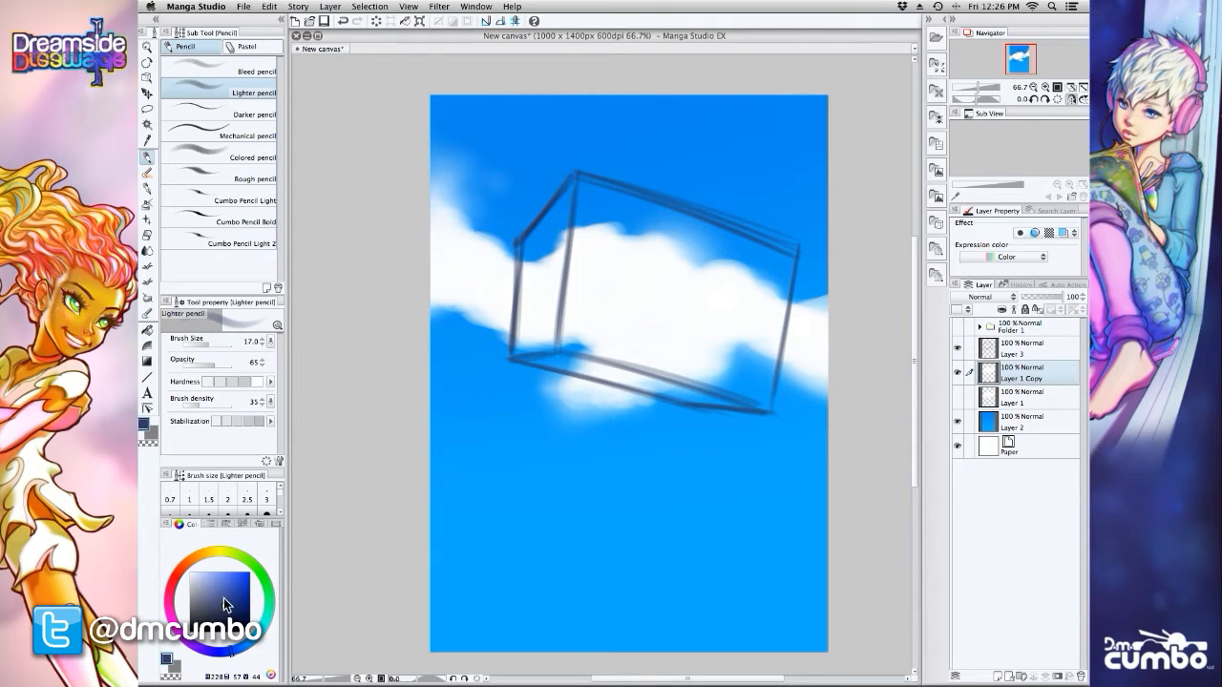
{"action": "left_click_drag", "start_coordinate": [379, 515], "coordinate": [380, 506]}
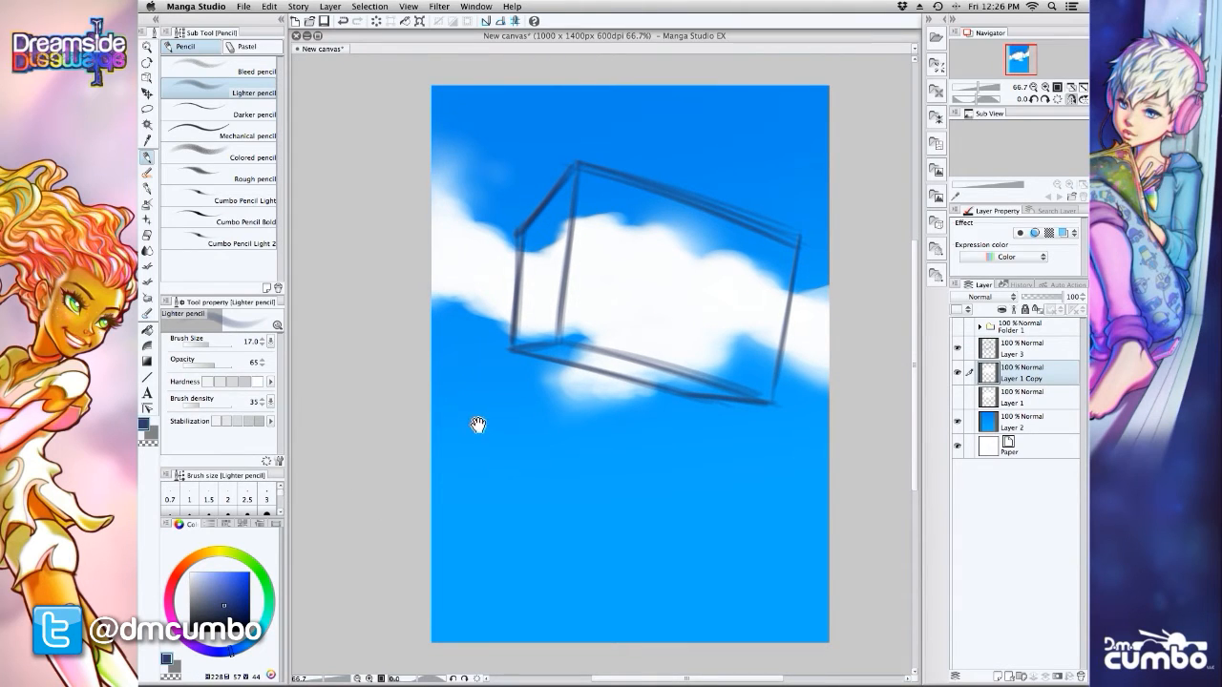
{"action": "left_click_drag", "start_coordinate": [477, 425], "coordinate": [473, 448]}
{"action": "left_click_drag", "start_coordinate": [201, 405], "coordinate": [207, 405]}
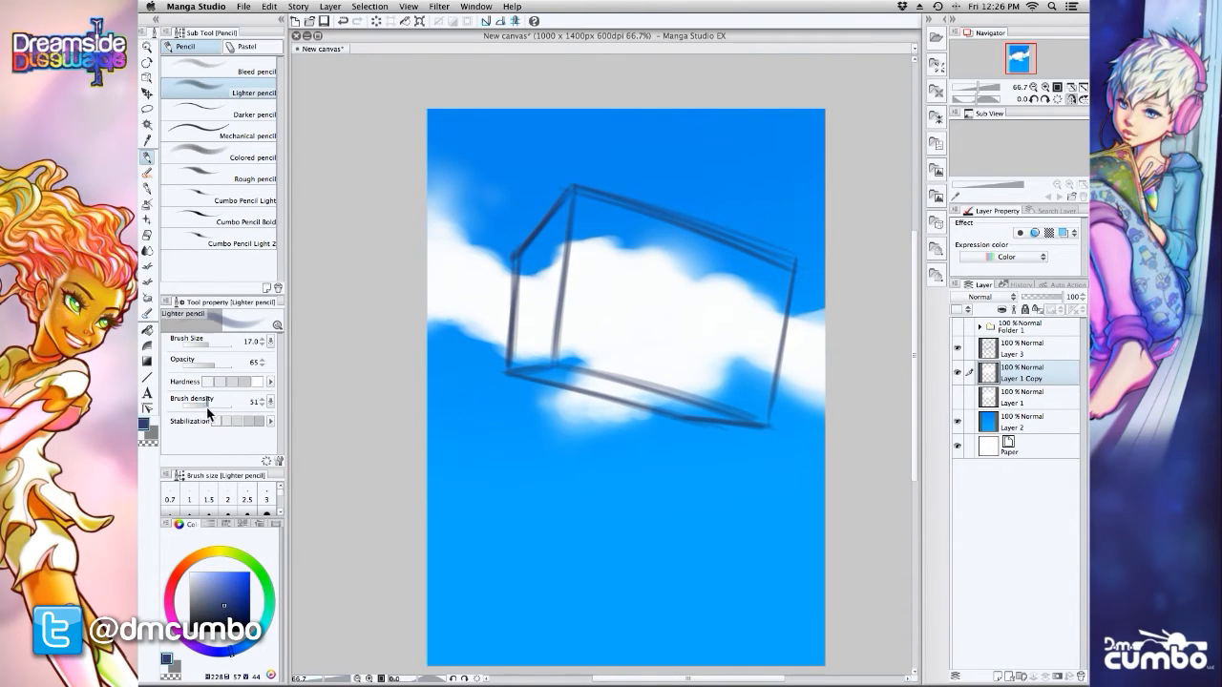
Paint a dark blue curved shadow and small spots in the cloud's lower centre with the Soft airbrush at size 50.
{"action": "left_click", "coordinate": [148, 203]}
{"action": "mouse_move", "coordinate": [531, 378]}
{"action": "left_mouse_down"}
{"action": "mouse_move", "coordinate": [527, 367]}
{"action": "mouse_move", "coordinate": [556, 351]}
{"action": "left_mouse_up"}
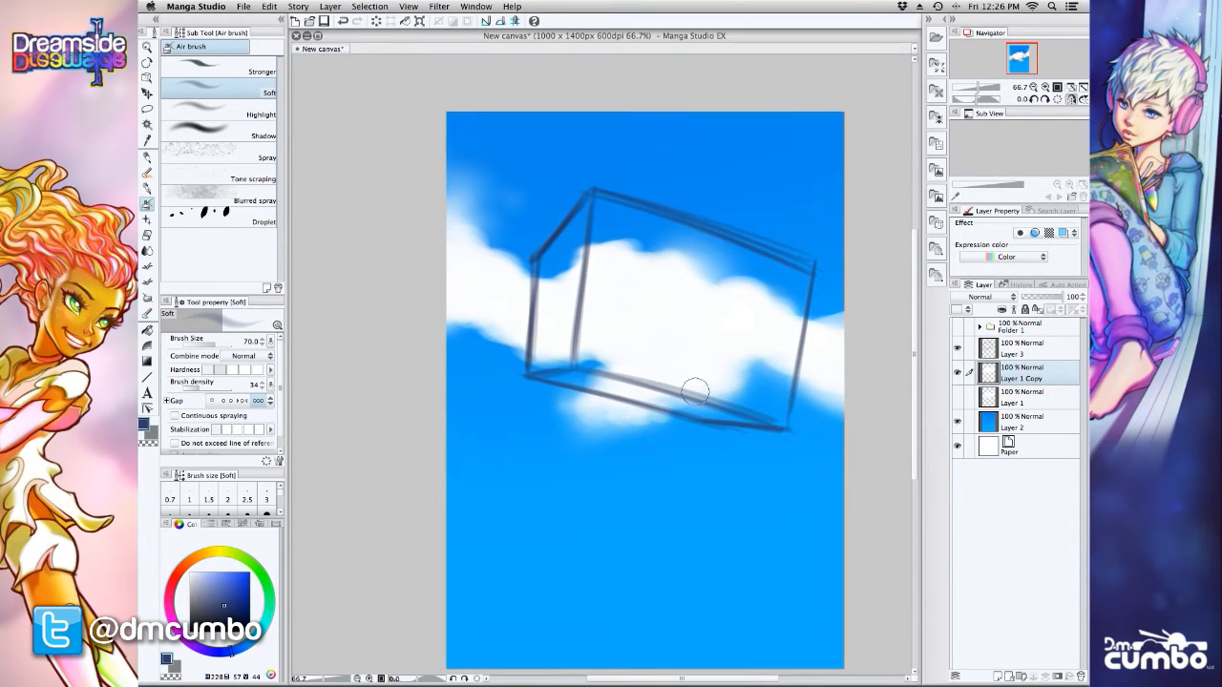
{"action": "left_click_drag", "start_coordinate": [656, 385], "coordinate": [671, 401]}
{"action": "key", "text": "bracketright"}
{"action": "key", "text": "bracketright"}
{"action": "key", "text": "bracketright"}
{"action": "key", "text": "bracketright"}
{"action": "key", "text": "bracketright"}
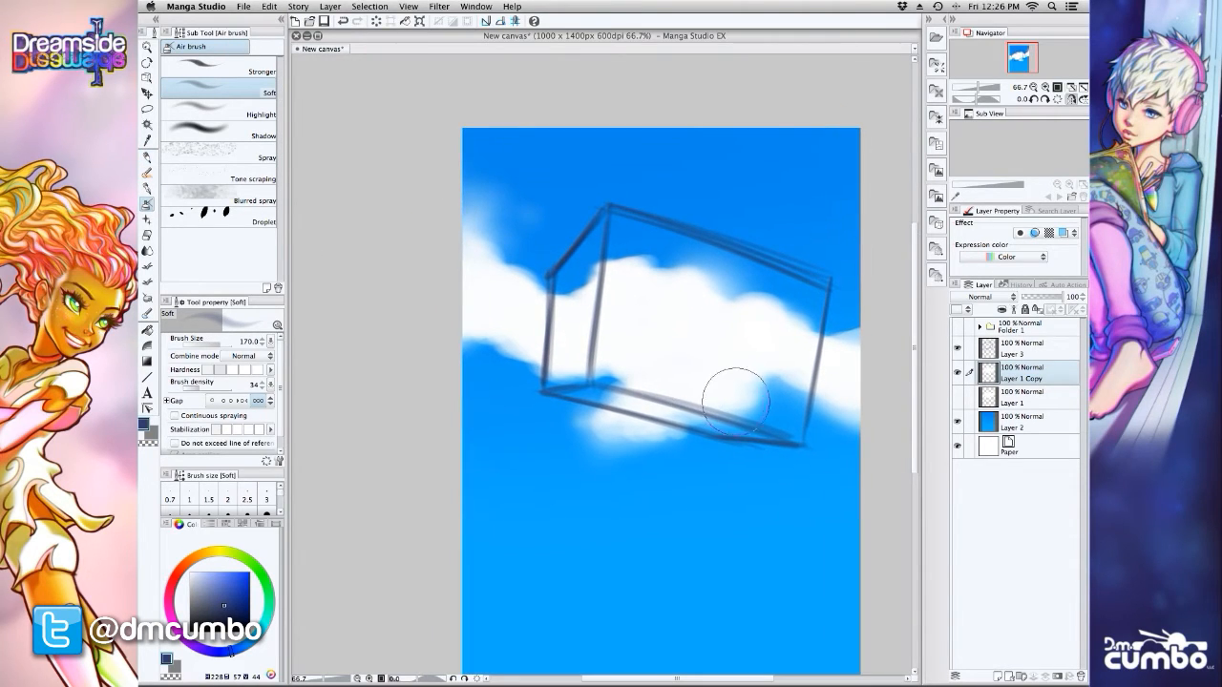
{"action": "key", "text": "bracketleft"}
{"action": "key", "text": "bracketleft"}
{"action": "key", "text": "bracketleft"}
{"action": "key", "text": "bracketleft"}
{"action": "key", "text": "bracketleft"}
{"action": "mouse_move", "coordinate": [649, 358]}
{"action": "left_mouse_down"}
{"action": "mouse_move", "coordinate": [707, 364]}
{"action": "mouse_move", "coordinate": [642, 364]}
{"action": "mouse_move", "coordinate": [728, 385]}
{"action": "mouse_move", "coordinate": [647, 373]}
{"action": "mouse_move", "coordinate": [690, 367]}
{"action": "mouse_move", "coordinate": [625, 377]}
{"action": "mouse_move", "coordinate": [700, 381]}
{"action": "mouse_move", "coordinate": [635, 365]}
{"action": "left_mouse_up"}
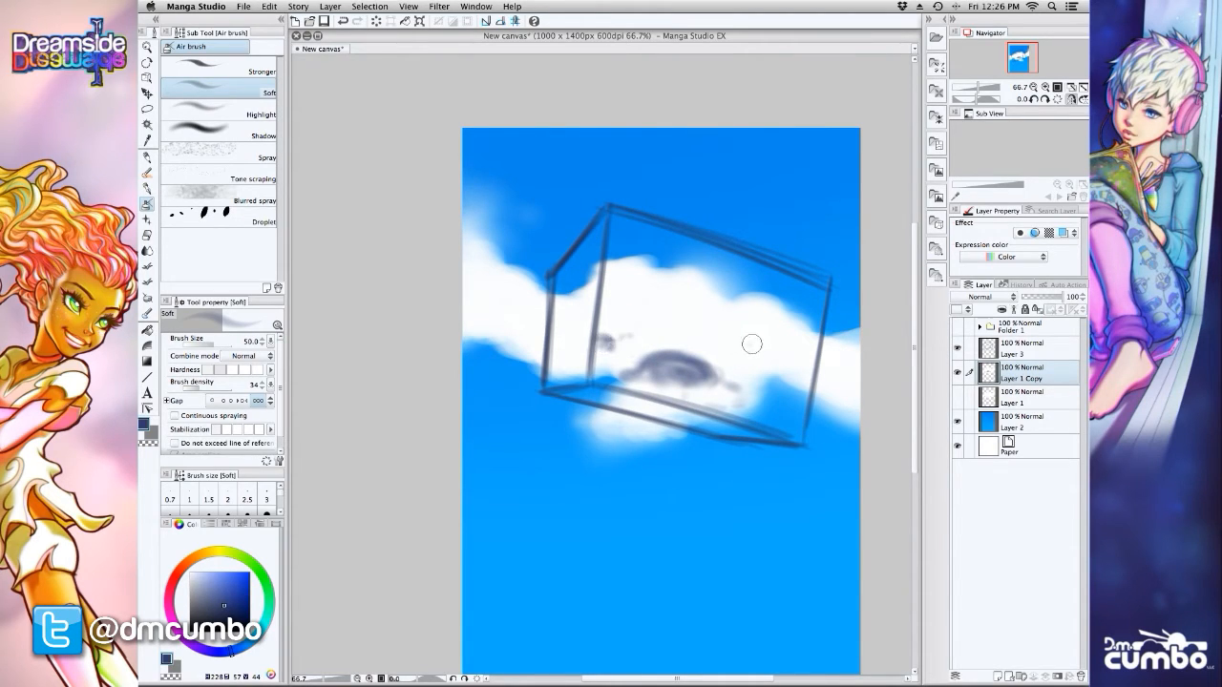
Shade the underside of the cloud's right arm in dark blue, finishing with the airbrush at size 30.
{"action": "key", "text": "super+minus"}
{"action": "left_click_drag", "start_coordinate": [473, 390], "coordinate": [437, 394]}
{"action": "key", "text": "super+plus"}
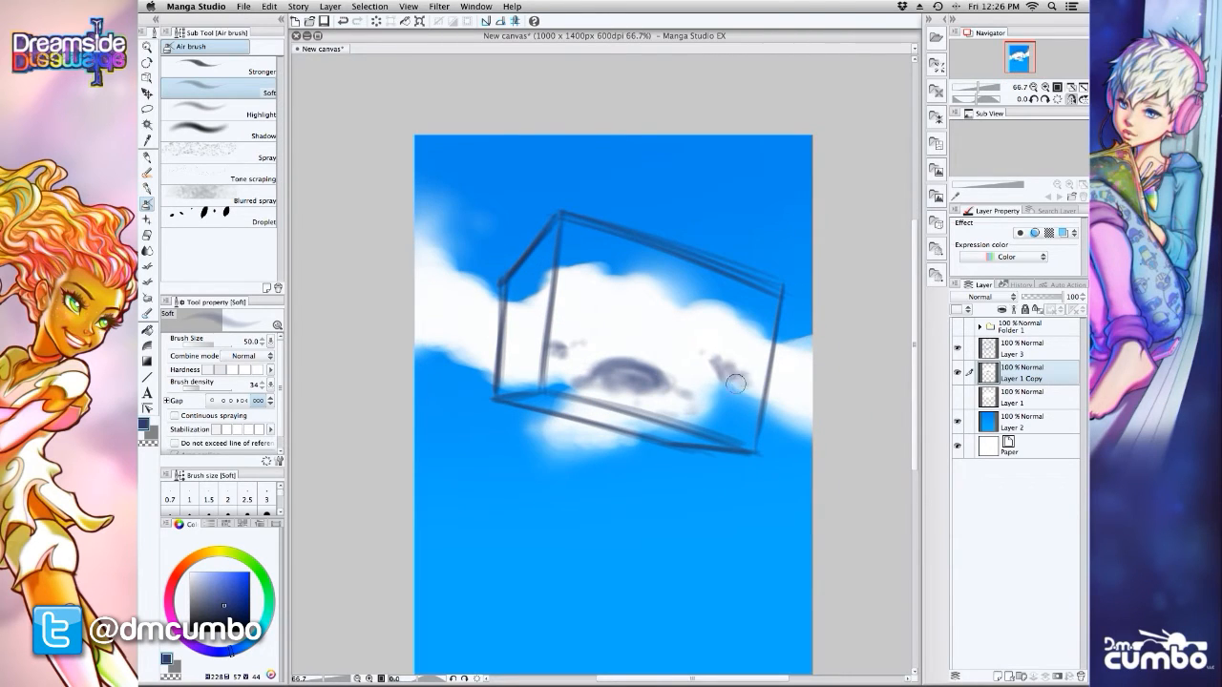
{"action": "mouse_move", "coordinate": [736, 384]}
{"action": "left_mouse_down"}
{"action": "mouse_move", "coordinate": [751, 369]}
{"action": "mouse_move", "coordinate": [732, 381]}
{"action": "mouse_move", "coordinate": [788, 405]}
{"action": "mouse_move", "coordinate": [764, 381]}
{"action": "mouse_move", "coordinate": [804, 385]}
{"action": "mouse_move", "coordinate": [761, 390]}
{"action": "left_mouse_up"}
{"action": "key", "text": "bracketright"}
{"action": "key", "text": "bracketright"}
{"action": "key", "text": "bracketright"}
{"action": "key", "text": "bracketright"}
{"action": "key", "text": "bracketright"}
{"action": "key", "text": "super+minus"}
{"action": "mouse_move", "coordinate": [469, 399]}
{"action": "left_mouse_down"}
{"action": "mouse_move", "coordinate": [501, 411]}
{"action": "mouse_move", "coordinate": [462, 404]}
{"action": "left_mouse_up"}
{"action": "key", "text": "super+plus"}
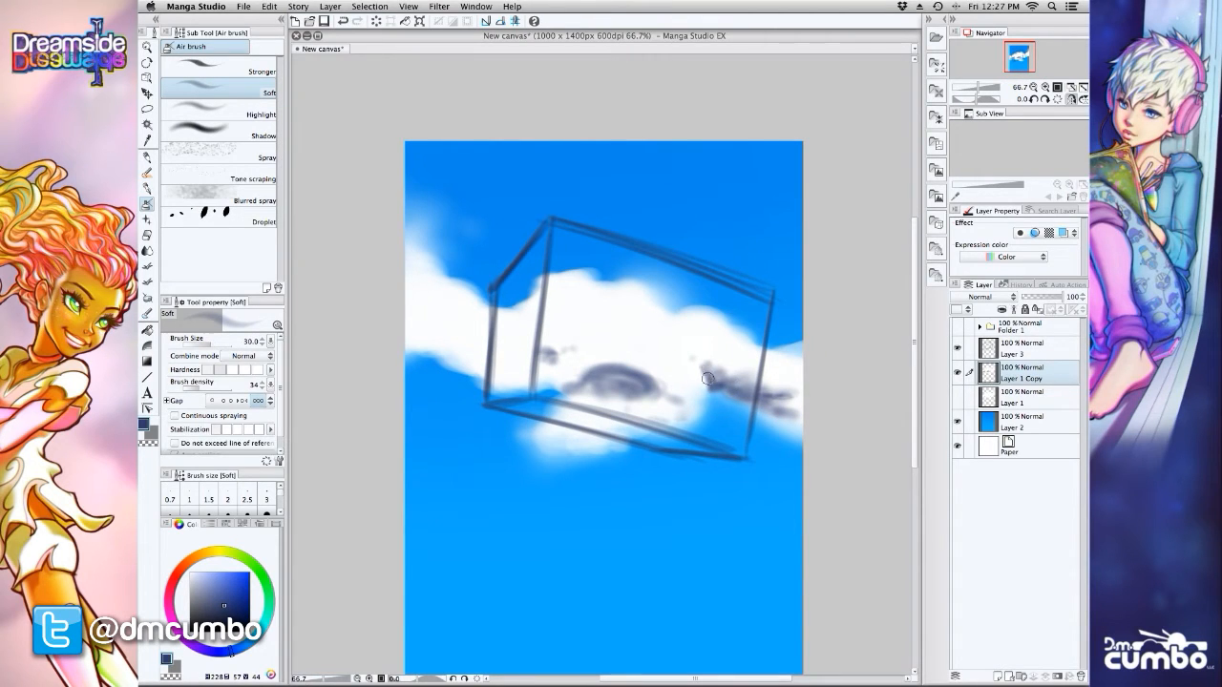
Enlarge the airbrush to 170 and blend the shadow along the cloud's right arm.
{"action": "key", "text": "bracketright"}
{"action": "key", "text": "bracketright"}
{"action": "key", "text": "bracketright"}
{"action": "key", "text": "bracketright"}
{"action": "key", "text": "bracketright"}
{"action": "key", "text": "bracketright"}
{"action": "key", "text": "bracketright"}
{"action": "key", "text": "bracketright"}
{"action": "mouse_move", "coordinate": [744, 384]}
{"action": "left_mouse_down"}
{"action": "mouse_move", "coordinate": [774, 400]}
{"action": "mouse_move", "coordinate": [751, 409]}
{"action": "left_mouse_up"}
{"action": "key", "text": "super+minus"}
{"action": "left_click_drag", "start_coordinate": [441, 407], "coordinate": [484, 431]}
{"action": "key", "text": "super+plus"}
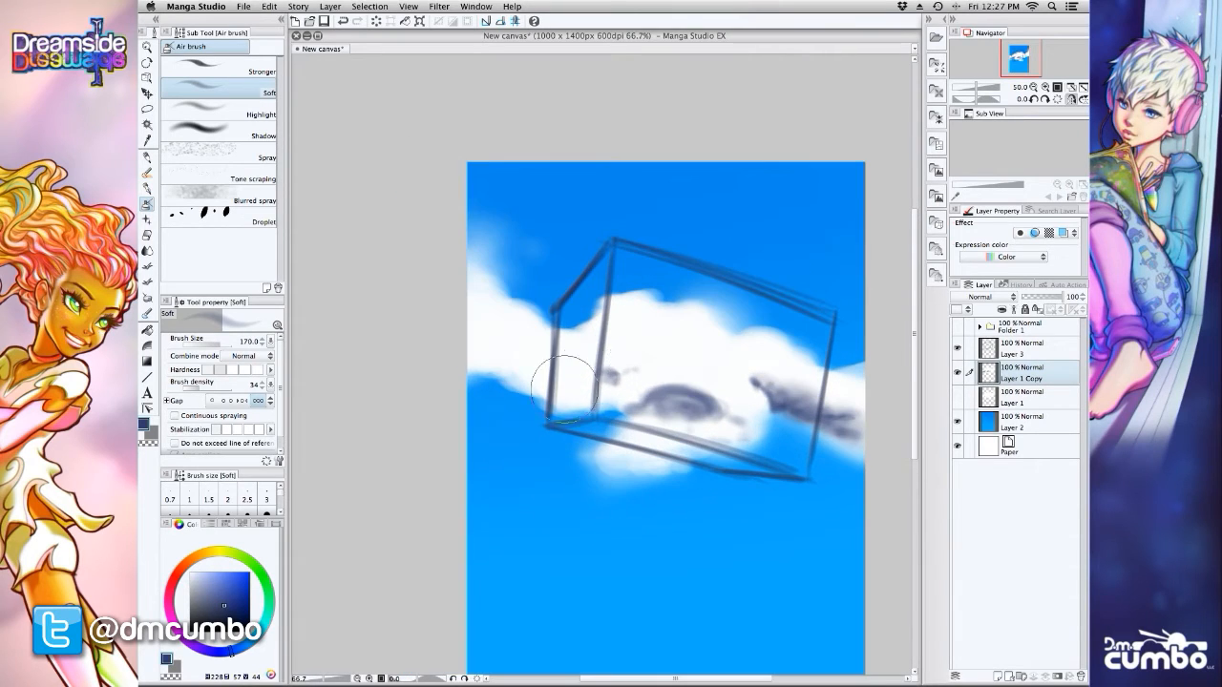
Reduce the airbrush to 40 and paint small faint shadow strokes above the central curved shadow.
{"action": "key", "text": "bracketleft"}
{"action": "key", "text": "bracketleft"}
{"action": "key", "text": "bracketleft"}
{"action": "key", "text": "bracketleft"}
{"action": "key", "text": "bracketleft"}
{"action": "key", "text": "bracketleft"}
{"action": "key", "text": "bracketleft"}
{"action": "key", "text": "bracketleft"}
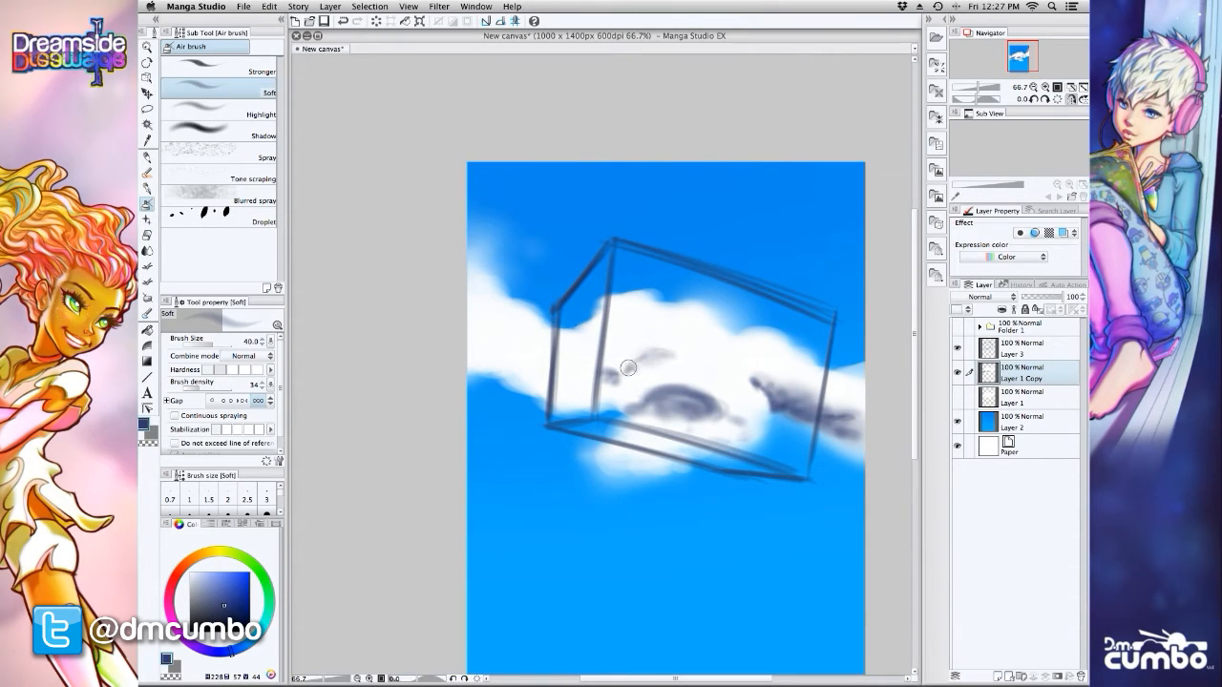
{"action": "left_click_drag", "start_coordinate": [632, 359], "coordinate": [628, 367]}
Add light shadow strokes to the lower puff beneath the central curved shadow.
{"action": "key", "text": "super+minus"}
{"action": "left_click_drag", "start_coordinate": [419, 403], "coordinate": [442, 409]}
{"action": "key", "text": "super+equal"}
{"action": "key", "text": "bracketright"}
{"action": "key", "text": "bracketright"}
{"action": "key", "text": "bracketright"}
{"action": "key", "text": "bracketright"}
{"action": "key", "text": "bracketright"}
{"action": "left_click_drag", "start_coordinate": [659, 426], "coordinate": [692, 424]}
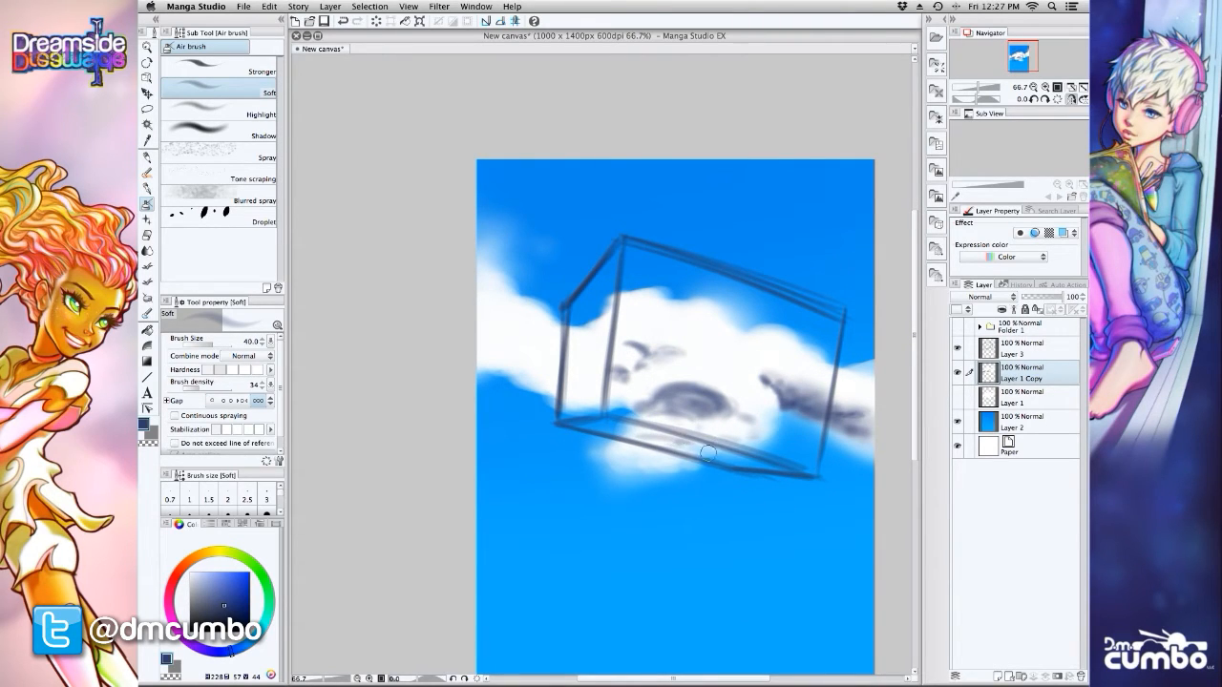
Hide the box sketch on Layer 3 and shade the cloud's lower puffs in dark blue, finishing at size 30.
{"action": "left_click", "coordinate": [958, 348]}
{"action": "mouse_move", "coordinate": [676, 445]}
{"action": "left_mouse_down"}
{"action": "mouse_move", "coordinate": [626, 452]}
{"action": "mouse_move", "coordinate": [613, 438]}
{"action": "mouse_move", "coordinate": [613, 453]}
{"action": "mouse_move", "coordinate": [670, 449]}
{"action": "mouse_move", "coordinate": [674, 465]}
{"action": "mouse_move", "coordinate": [604, 453]}
{"action": "mouse_move", "coordinate": [676, 466]}
{"action": "mouse_move", "coordinate": [703, 444]}
{"action": "mouse_move", "coordinate": [661, 415]}
{"action": "mouse_move", "coordinate": [734, 432]}
{"action": "mouse_move", "coordinate": [690, 453]}
{"action": "left_mouse_up"}
{"action": "key", "text": "bracketright"}
{"action": "key", "text": "bracketright"}
{"action": "key", "text": "bracketright"}
{"action": "scroll", "coordinate": [582, 432], "scroll_direction": "down", "scroll_amount": 1}
{"action": "left_click_drag", "start_coordinate": [583, 433], "coordinate": [568, 432]}
{"action": "scroll", "coordinate": [639, 441], "scroll_direction": "up", "scroll_amount": 1}
{"action": "key", "text": "bracketleft"}
{"action": "key", "text": "bracketleft"}
{"action": "key", "text": "bracketleft"}
{"action": "key", "text": "bracketleft"}
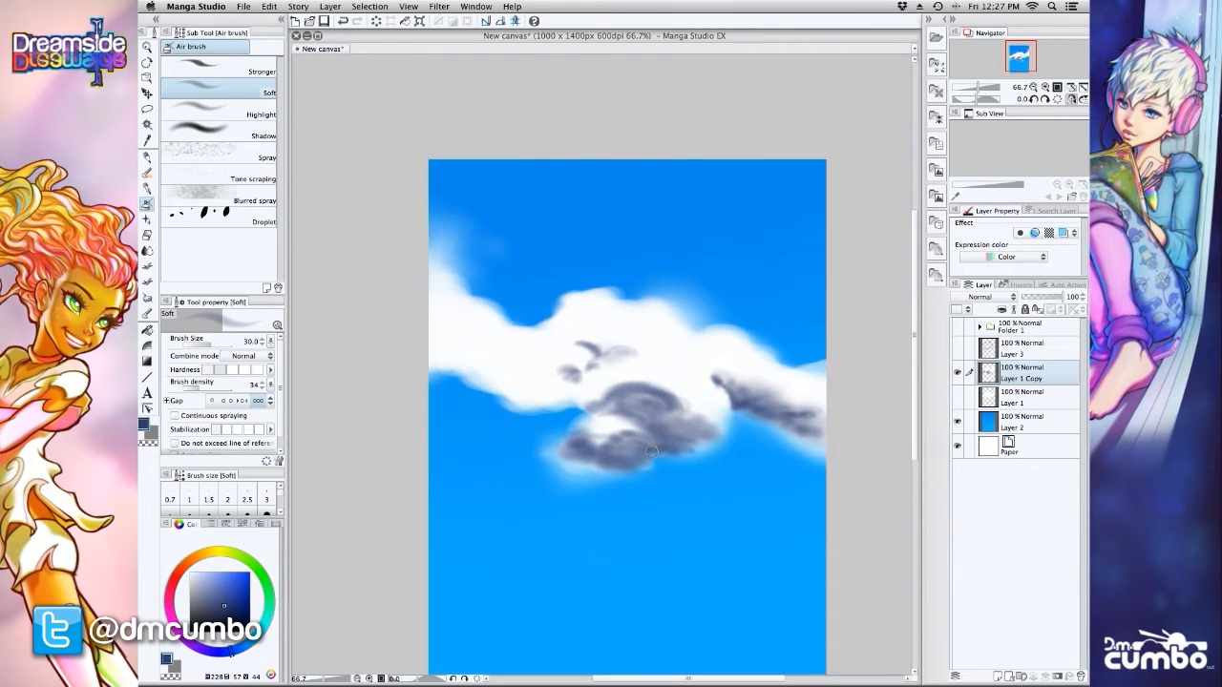
Paint dark blue shadow strokes along the underside of the cloud's left arm with the airbrush at size 30.
{"action": "mouse_move", "coordinate": [656, 452]}
{"action": "left_mouse_down"}
{"action": "mouse_move", "coordinate": [694, 450]}
{"action": "mouse_move", "coordinate": [646, 393]}
{"action": "mouse_move", "coordinate": [622, 387]}
{"action": "mouse_move", "coordinate": [640, 376]}
{"action": "mouse_move", "coordinate": [587, 406]}
{"action": "mouse_move", "coordinate": [573, 400]}
{"action": "mouse_move", "coordinate": [590, 395]}
{"action": "mouse_move", "coordinate": [487, 398]}
{"action": "mouse_move", "coordinate": [575, 401]}
{"action": "mouse_move", "coordinate": [573, 380]}
{"action": "mouse_move", "coordinate": [581, 394]}
{"action": "mouse_move", "coordinate": [535, 404]}
{"action": "left_mouse_up"}
{"action": "key", "text": "bracketright"}
{"action": "key", "text": "bracketright"}
{"action": "key", "text": "bracketright"}
{"action": "key", "text": "bracketright"}
{"action": "key", "text": "bracketright"}
{"action": "key", "text": "bracketright"}
{"action": "key", "text": "bracketright"}
{"action": "key", "text": "bracketright"}
{"action": "key", "text": "bracketright"}
{"action": "key", "text": "bracketright"}
{"action": "key", "text": "bracketleft"}
{"action": "key", "text": "bracketleft"}
{"action": "key", "text": "bracketleft"}
{"action": "key", "text": "bracketleft"}
{"action": "key", "text": "bracketleft"}
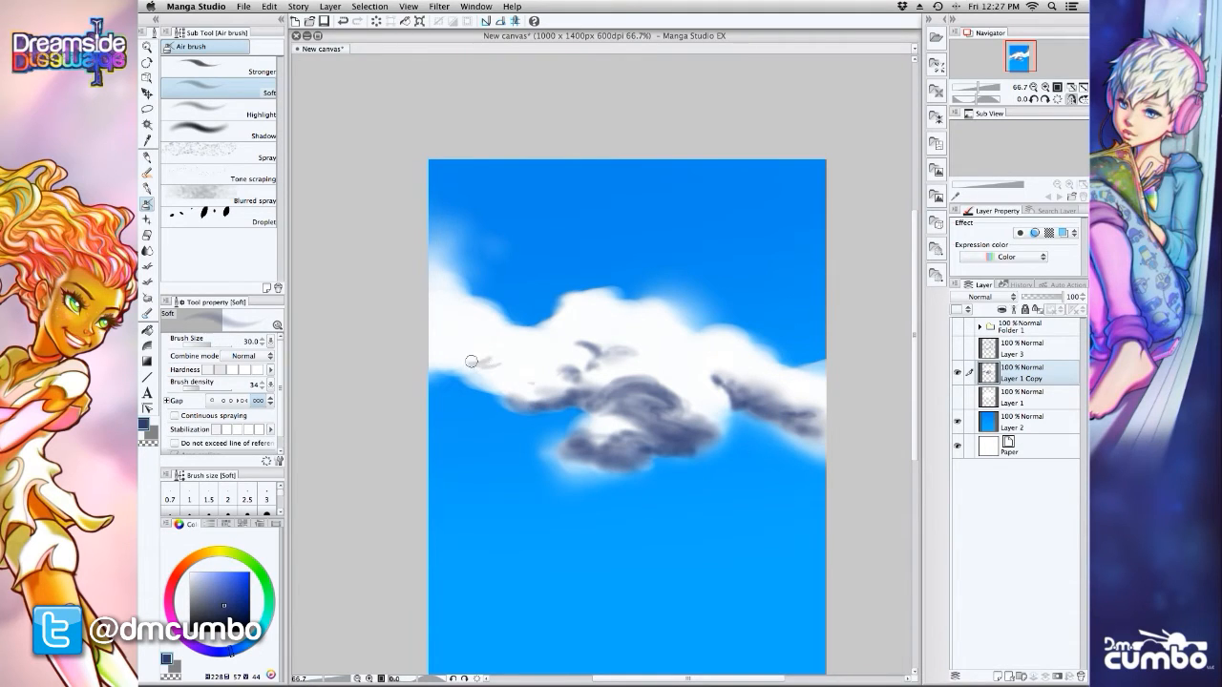
{"action": "mouse_move", "coordinate": [470, 361]}
{"action": "left_mouse_down"}
{"action": "mouse_move", "coordinate": [450, 334]}
{"action": "mouse_move", "coordinate": [450, 349]}
{"action": "mouse_move", "coordinate": [505, 369]}
{"action": "mouse_move", "coordinate": [494, 361]}
{"action": "mouse_move", "coordinate": [510, 388]}
{"action": "left_mouse_up"}
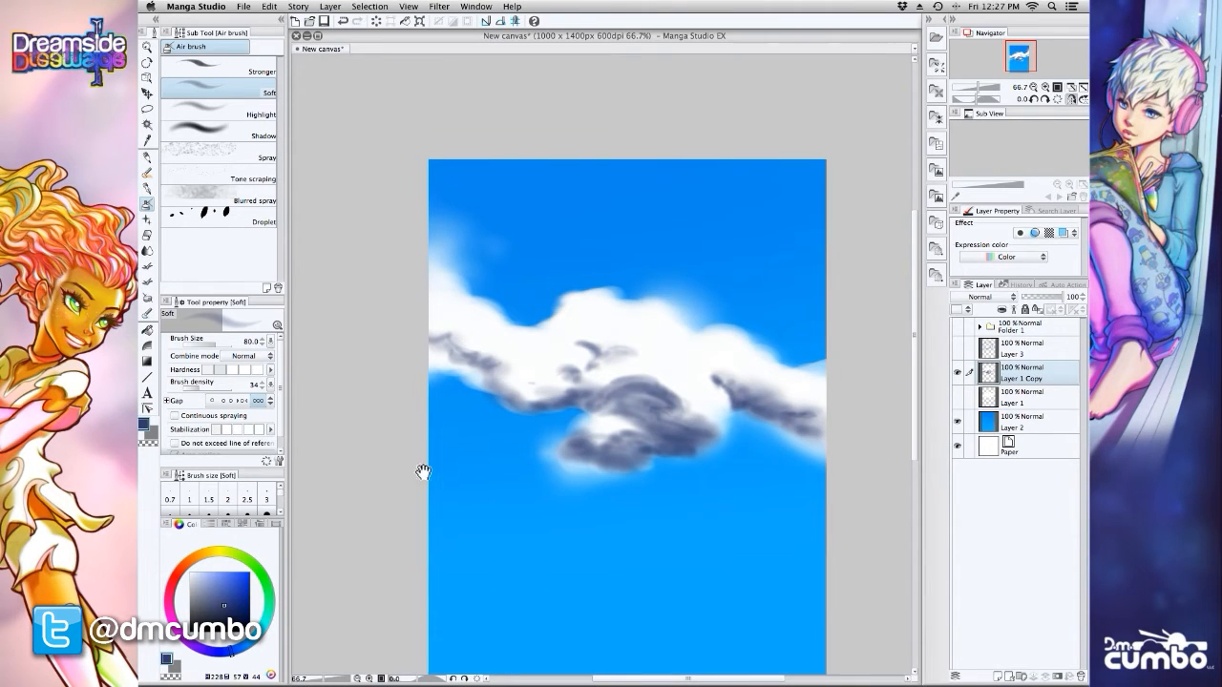
Set the airbrush to 40 and strengthen the shadow where the left arm joins the central puffs.
{"action": "left_click_drag", "start_coordinate": [475, 458], "coordinate": [430, 443]}
{"action": "key", "text": "bracketleft"}
{"action": "key", "text": "bracketleft"}
{"action": "key", "text": "bracketleft"}
{"action": "key", "text": "bracketleft"}
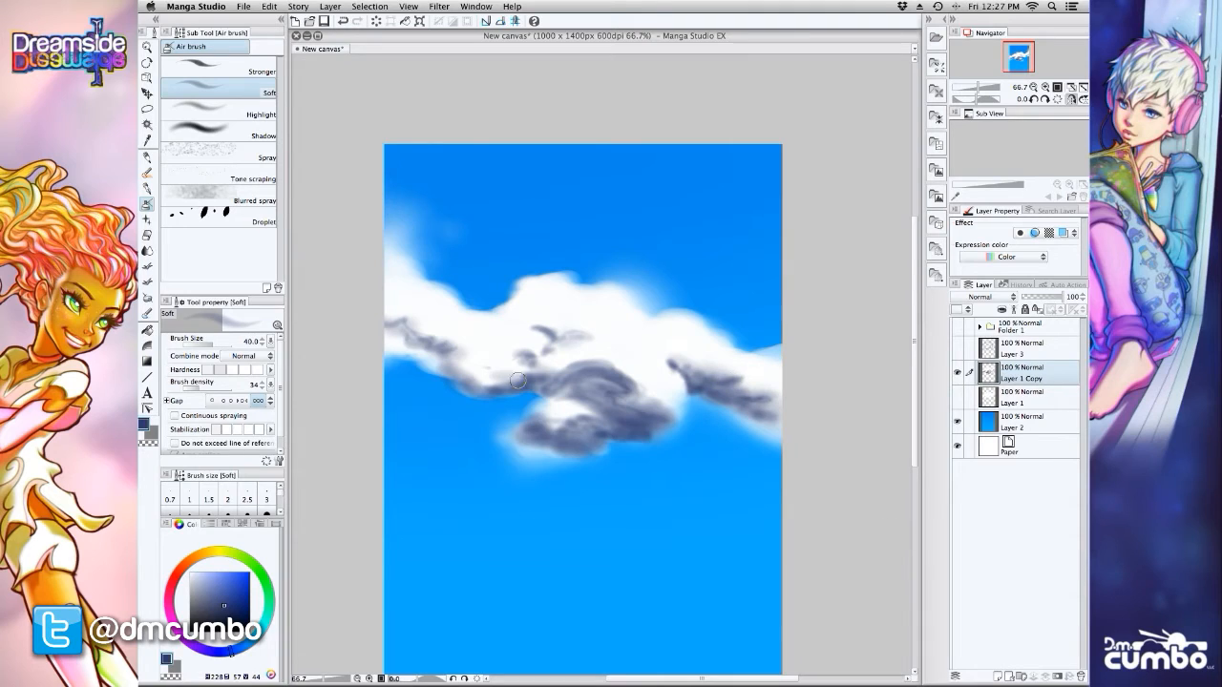
{"action": "left_click_drag", "start_coordinate": [492, 436], "coordinate": [519, 437]}
{"action": "left_click", "coordinate": [644, 365], "text": "super"}
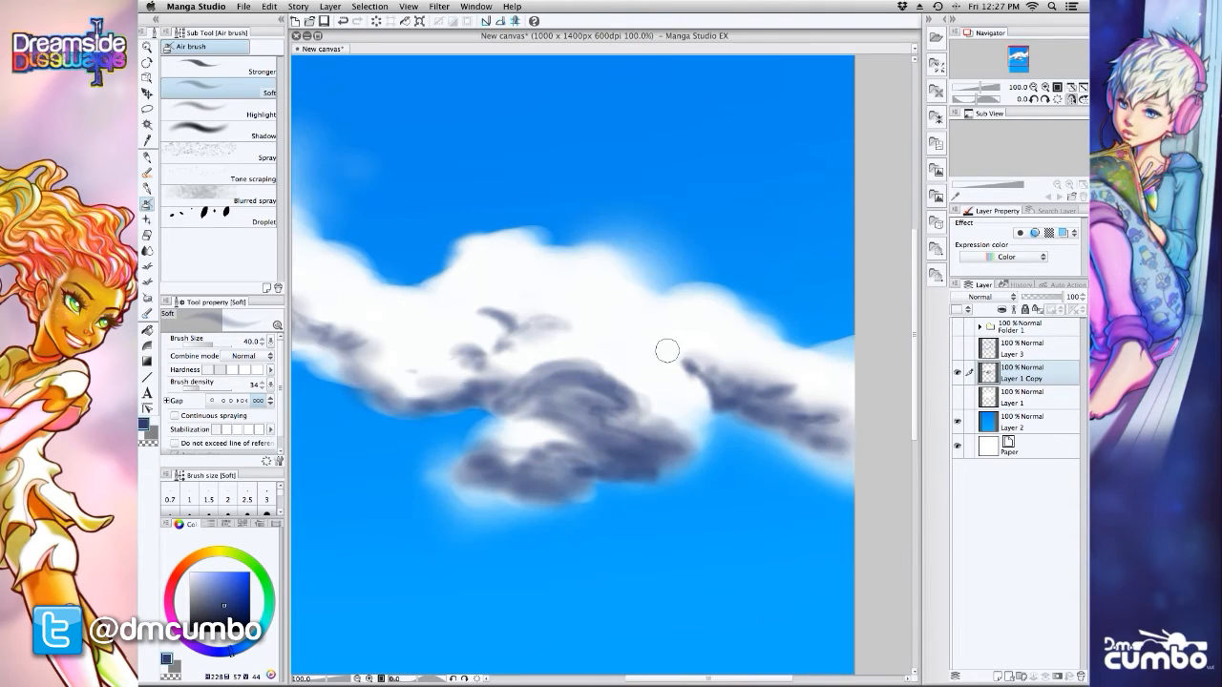
{"action": "mouse_move", "coordinate": [692, 339]}
{"action": "left_mouse_down"}
{"action": "mouse_move", "coordinate": [610, 353]}
{"action": "mouse_move", "coordinate": [690, 365]}
{"action": "left_mouse_up"}
{"action": "left_click", "coordinate": [671, 338], "text": "alt"}
{"action": "mouse_move", "coordinate": [606, 410]}
{"action": "left_mouse_down"}
{"action": "mouse_move", "coordinate": [680, 424]}
{"action": "mouse_move", "coordinate": [666, 426]}
{"action": "mouse_move", "coordinate": [702, 404]}
{"action": "left_mouse_up"}
Darken and extend the shadow along the cloud's right arm, finishing with the airbrush at size 40.
{"action": "key", "text": "bracketright"}
{"action": "key", "text": "bracketright"}
{"action": "key", "text": "bracketright"}
{"action": "key", "text": "bracketright"}
{"action": "key", "text": "bracketright"}
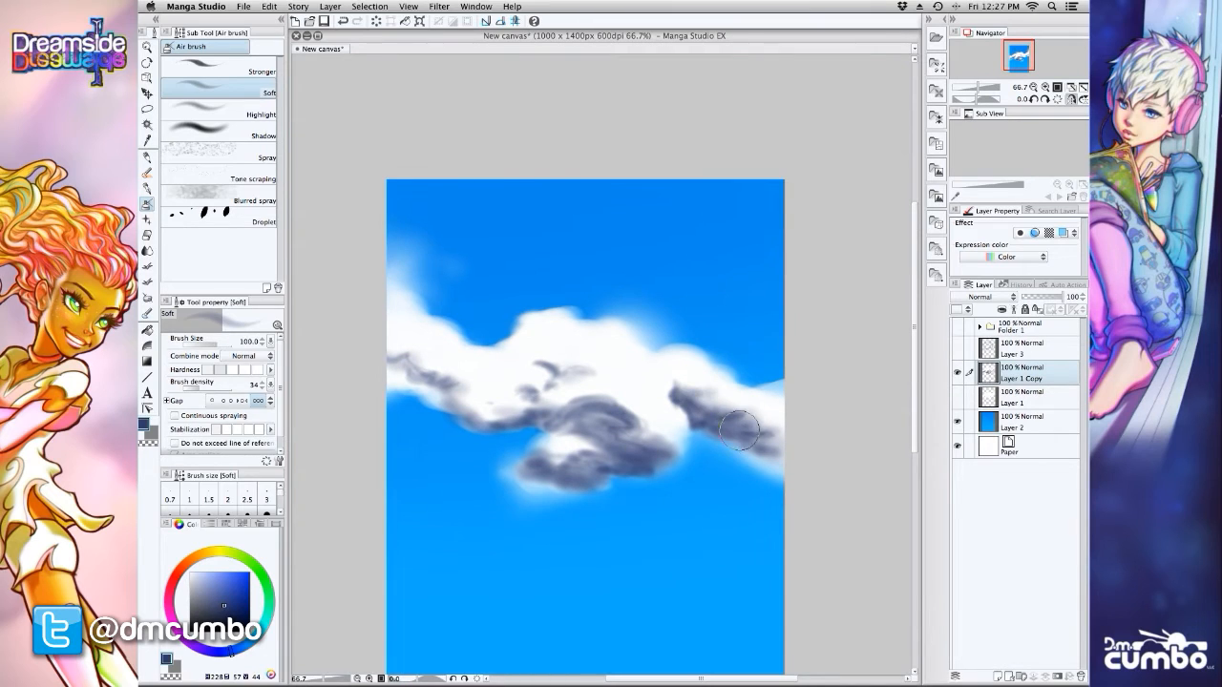
{"action": "key", "text": "bracketleft"}
{"action": "key", "text": "bracketleft"}
{"action": "key", "text": "bracketleft"}
{"action": "key", "text": "bracketleft"}
{"action": "mouse_move", "coordinate": [760, 436]}
{"action": "left_mouse_down"}
{"action": "mouse_move", "coordinate": [782, 463]}
{"action": "mouse_move", "coordinate": [672, 395]}
{"action": "mouse_move", "coordinate": [709, 407]}
{"action": "left_mouse_up"}
{"action": "key", "text": "bracketleft"}
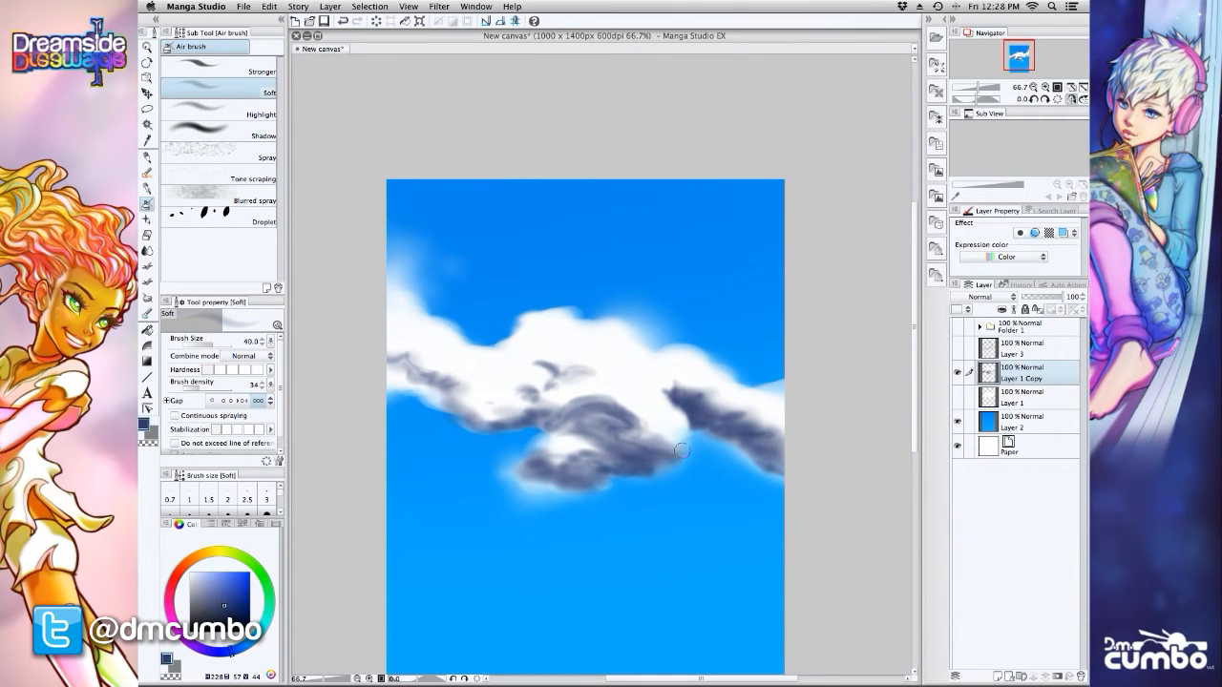
Deepen the dark blue shadows on the cloud's central curve and lower puffs.
{"action": "mouse_move", "coordinate": [681, 452]}
{"action": "left_mouse_down"}
{"action": "mouse_move", "coordinate": [658, 463]}
{"action": "mouse_move", "coordinate": [582, 413]}
{"action": "left_mouse_up"}
{"action": "left_click_drag", "start_coordinate": [599, 453], "coordinate": [514, 466]}
{"action": "key", "text": "super+minus"}
{"action": "left_click_drag", "start_coordinate": [409, 502], "coordinate": [438, 412]}
{"action": "key", "text": "super+plus"}
{"action": "key", "text": "bracketright"}
{"action": "mouse_move", "coordinate": [565, 397]}
{"action": "left_mouse_down"}
{"action": "mouse_move", "coordinate": [596, 389]}
{"action": "mouse_move", "coordinate": [523, 394]}
{"action": "mouse_move", "coordinate": [514, 382]}
{"action": "left_mouse_up"}
{"action": "key", "text": "bracketleft"}
{"action": "key", "text": "bracketleft"}
{"action": "mouse_move", "coordinate": [598, 401]}
{"action": "left_mouse_down"}
{"action": "mouse_move", "coordinate": [617, 387]}
{"action": "mouse_move", "coordinate": [550, 373]}
{"action": "left_mouse_up"}
{"action": "mouse_move", "coordinate": [569, 346]}
{"action": "left_mouse_down"}
{"action": "mouse_move", "coordinate": [578, 350]}
{"action": "mouse_move", "coordinate": [523, 336]}
{"action": "mouse_move", "coordinate": [556, 341]}
{"action": "mouse_move", "coordinate": [573, 406]}
{"action": "mouse_move", "coordinate": [565, 362]}
{"action": "left_mouse_up"}
Build up the shadows along the left arm and central puffs with varied brush sizes, finishing at size 30.
{"action": "key", "text": "super+plus"}
{"action": "key", "text": "bracketright"}
{"action": "key", "text": "bracketright"}
{"action": "key", "text": "bracketright"}
{"action": "left_click_drag", "start_coordinate": [547, 369], "coordinate": [487, 384]}
{"action": "key", "text": "bracketleft"}
{"action": "key", "text": "bracketleft"}
{"action": "left_click_drag", "start_coordinate": [630, 330], "coordinate": [653, 342]}
{"action": "key", "text": "super+minus"}
{"action": "mouse_move", "coordinate": [454, 378]}
{"action": "left_mouse_down"}
{"action": "mouse_move", "coordinate": [483, 370]}
{"action": "mouse_move", "coordinate": [531, 412]}
{"action": "left_mouse_up"}
{"action": "mouse_move", "coordinate": [504, 429]}
{"action": "left_mouse_down"}
{"action": "mouse_move", "coordinate": [536, 436]}
{"action": "mouse_move", "coordinate": [430, 363]}
{"action": "mouse_move", "coordinate": [516, 378]}
{"action": "left_mouse_up"}
{"action": "key", "text": "bracketleft"}
{"action": "key", "text": "super+minus"}
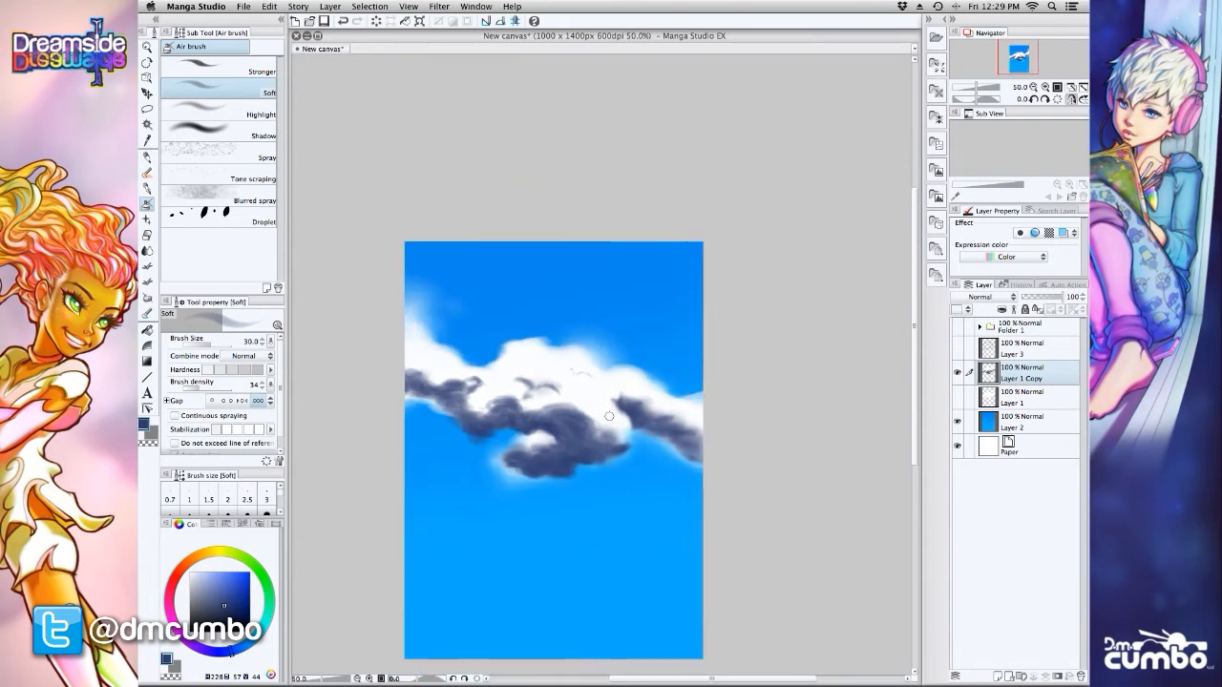
Add small shadow curves to the left arm and the top of the central puff, finishing at size 17.
{"action": "key", "text": "super+plus"}
{"action": "key", "text": "bracketright"}
{"action": "left_click_drag", "start_coordinate": [592, 406], "coordinate": [534, 380]}
{"action": "mouse_move", "coordinate": [525, 388]}
{"action": "left_mouse_down"}
{"action": "mouse_move", "coordinate": [497, 379]}
{"action": "mouse_move", "coordinate": [483, 389]}
{"action": "left_mouse_up"}
{"action": "mouse_move", "coordinate": [401, 372]}
{"action": "left_mouse_down"}
{"action": "mouse_move", "coordinate": [499, 402]}
{"action": "mouse_move", "coordinate": [429, 373]}
{"action": "left_mouse_up"}
{"action": "left_click_drag", "start_coordinate": [616, 523], "coordinate": [537, 500]}
{"action": "key", "text": "super+minus"}
{"action": "left_click_drag", "start_coordinate": [464, 455], "coordinate": [412, 481]}
{"action": "key", "text": "super+plus"}
{"action": "key", "text": "bracketleft"}
{"action": "key", "text": "bracketleft"}
{"action": "key", "text": "bracketleft"}
{"action": "key", "text": "bracketleft"}
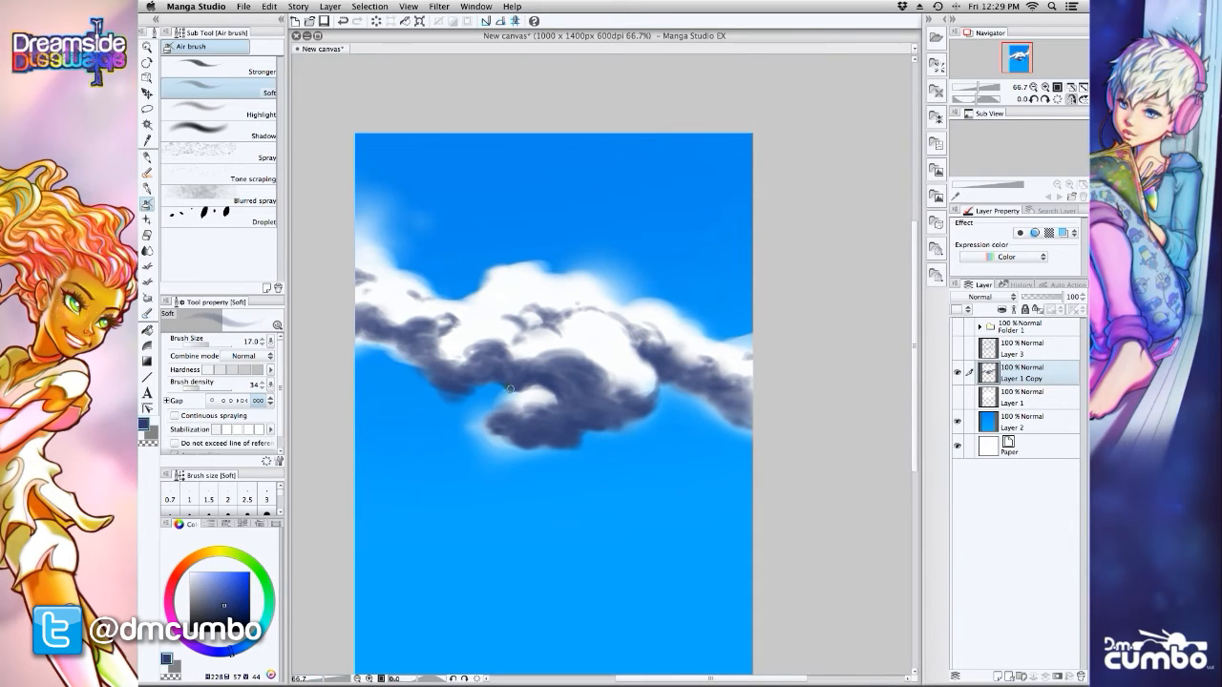
Raise the brush density and paint the central and lower puffs' shadows more solidly with a larger airbrush.
{"action": "left_click", "coordinate": [220, 388]}
{"action": "key", "text": "super+plus"}
{"action": "key", "text": "bracketright"}
{"action": "key", "text": "bracketright"}
{"action": "key", "text": "bracketright"}
{"action": "key", "text": "bracketright"}
{"action": "key", "text": "bracketright"}
{"action": "left_click_drag", "start_coordinate": [520, 377], "coordinate": [605, 391]}
{"action": "left_click_drag", "start_coordinate": [594, 437], "coordinate": [549, 424]}
{"action": "mouse_move", "coordinate": [516, 429]}
{"action": "left_mouse_down"}
{"action": "mouse_move", "coordinate": [469, 448]}
{"action": "mouse_move", "coordinate": [556, 480]}
{"action": "left_mouse_up"}
Enlarge the airbrush and fill in denser shadow on the central puff and the right arm.
{"action": "key", "text": "bracketright"}
{"action": "key", "text": "bracketright"}
{"action": "key", "text": "bracketright"}
{"action": "left_click_drag", "start_coordinate": [567, 425], "coordinate": [548, 429]}
{"action": "mouse_move", "coordinate": [716, 416]}
{"action": "left_mouse_down"}
{"action": "mouse_move", "coordinate": [660, 429]}
{"action": "mouse_move", "coordinate": [650, 364]}
{"action": "mouse_move", "coordinate": [745, 441]}
{"action": "left_mouse_up"}
{"action": "key", "text": "super+minus"}
{"action": "left_click_drag", "start_coordinate": [573, 420], "coordinate": [600, 428]}
{"action": "key", "text": "bracketleft"}
{"action": "key", "text": "bracketleft"}
Darken the left arm's shadow with broken puffy edges, finishing with the airbrush at size 30.
{"action": "mouse_move", "coordinate": [475, 420]}
{"action": "left_mouse_down"}
{"action": "mouse_move", "coordinate": [451, 390]}
{"action": "mouse_move", "coordinate": [459, 369]}
{"action": "mouse_move", "coordinate": [497, 360]}
{"action": "mouse_move", "coordinate": [462, 363]}
{"action": "left_mouse_up"}
{"action": "mouse_move", "coordinate": [436, 359]}
{"action": "left_mouse_down"}
{"action": "mouse_move", "coordinate": [400, 336]}
{"action": "mouse_move", "coordinate": [414, 334]}
{"action": "mouse_move", "coordinate": [405, 346]}
{"action": "left_mouse_up"}
{"action": "left_click_drag", "start_coordinate": [395, 345], "coordinate": [405, 316]}
{"action": "mouse_move", "coordinate": [547, 368]}
{"action": "left_mouse_down"}
{"action": "mouse_move", "coordinate": [466, 393]}
{"action": "mouse_move", "coordinate": [551, 371]}
{"action": "left_mouse_up"}
{"action": "left_click_drag", "start_coordinate": [399, 374], "coordinate": [424, 391]}
{"action": "key", "text": "bracketleft"}
{"action": "key", "text": "bracketleft"}
{"action": "left_click_drag", "start_coordinate": [567, 235], "coordinate": [578, 189]}
{"action": "left_click_drag", "start_coordinate": [418, 555], "coordinate": [413, 553]}
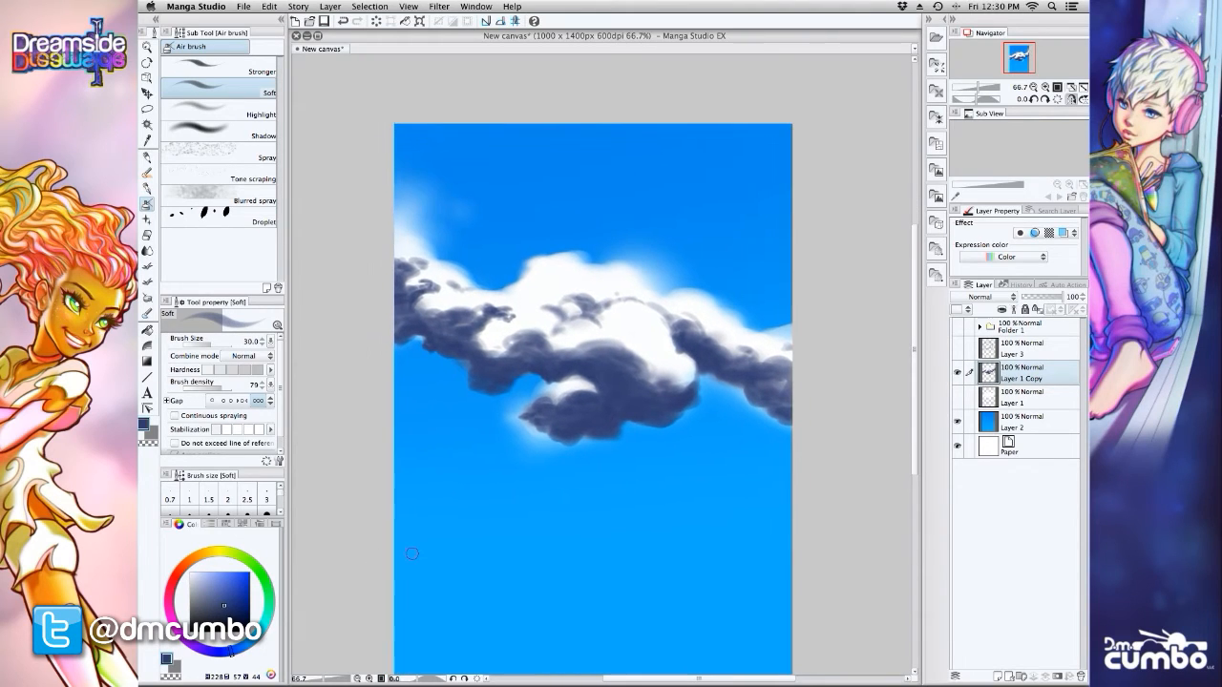
Sample the pale grey-blue above the right arm's shadow and brush it over the shadow's upper end.
{"action": "left_click_drag", "start_coordinate": [454, 500], "coordinate": [445, 498]}
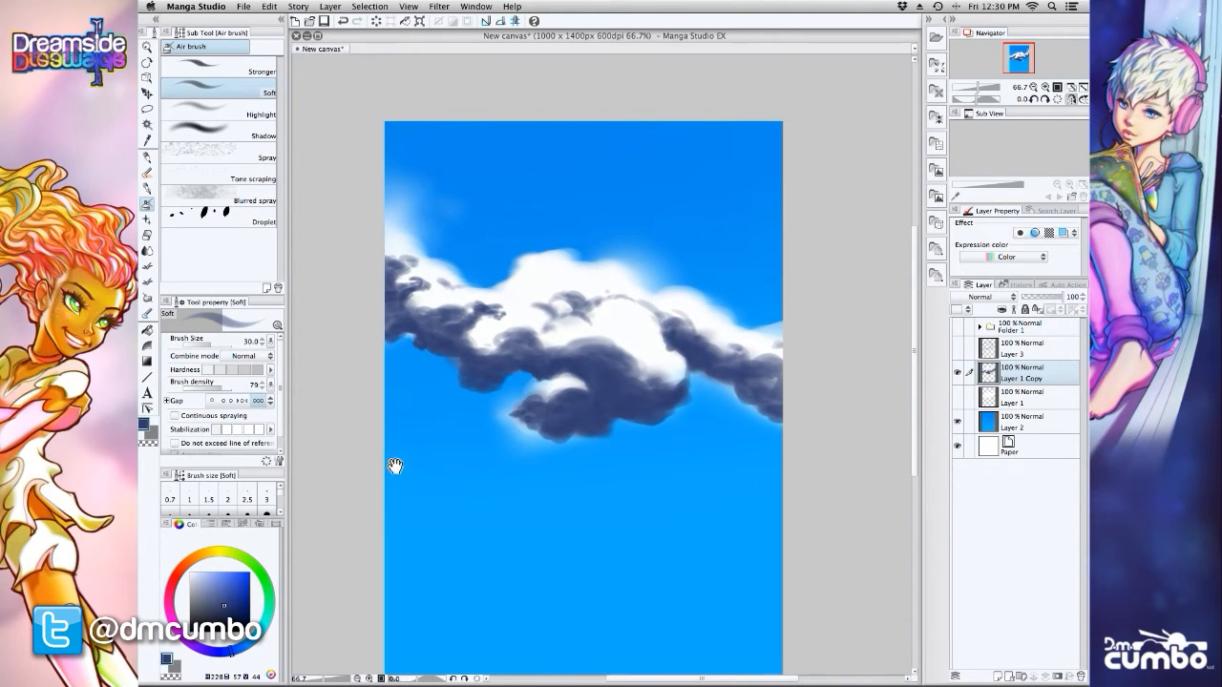
{"action": "left_click_drag", "start_coordinate": [396, 466], "coordinate": [403, 482]}
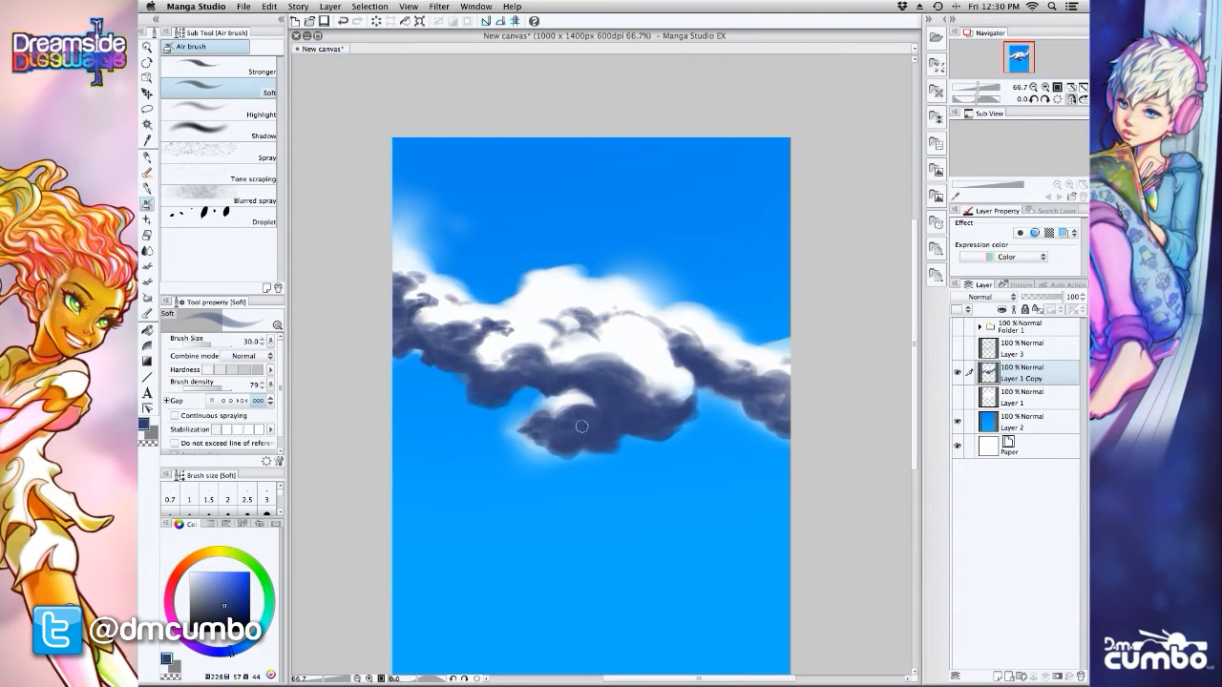
{"action": "scroll", "coordinate": [596, 418], "scroll_direction": "up", "scroll_amount": 1}
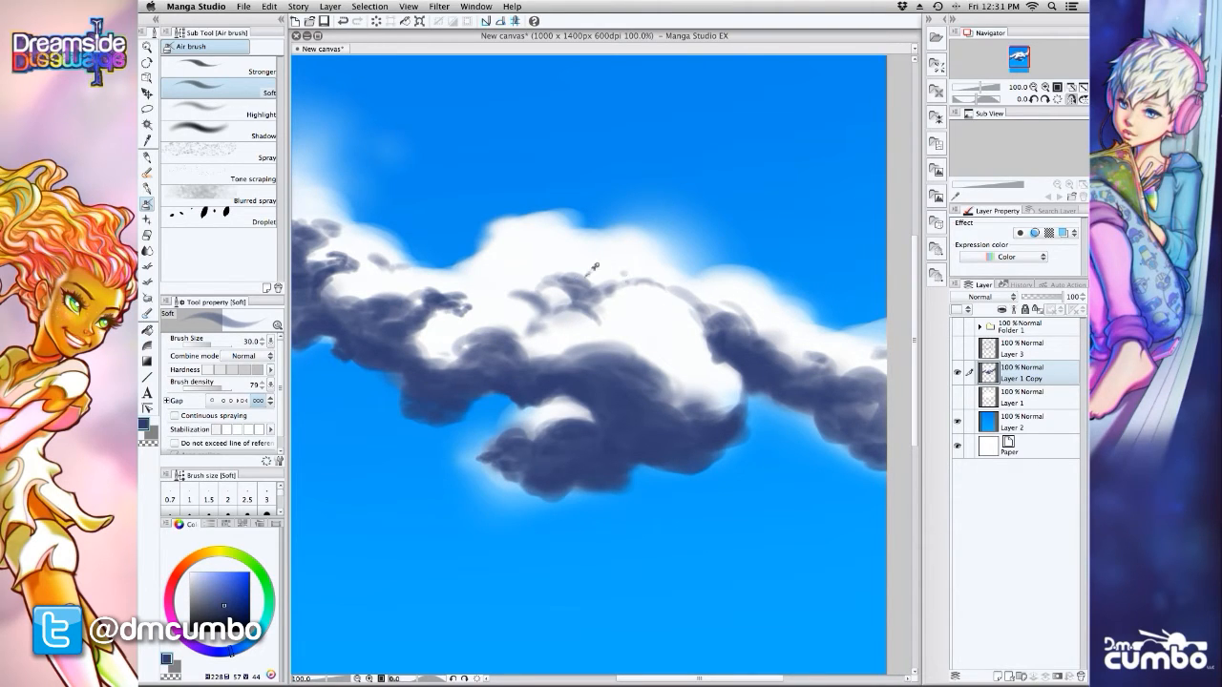
{"action": "left_click", "coordinate": [682, 292], "text": "super"}
{"action": "left_click_drag", "start_coordinate": [601, 309], "coordinate": [520, 358]}
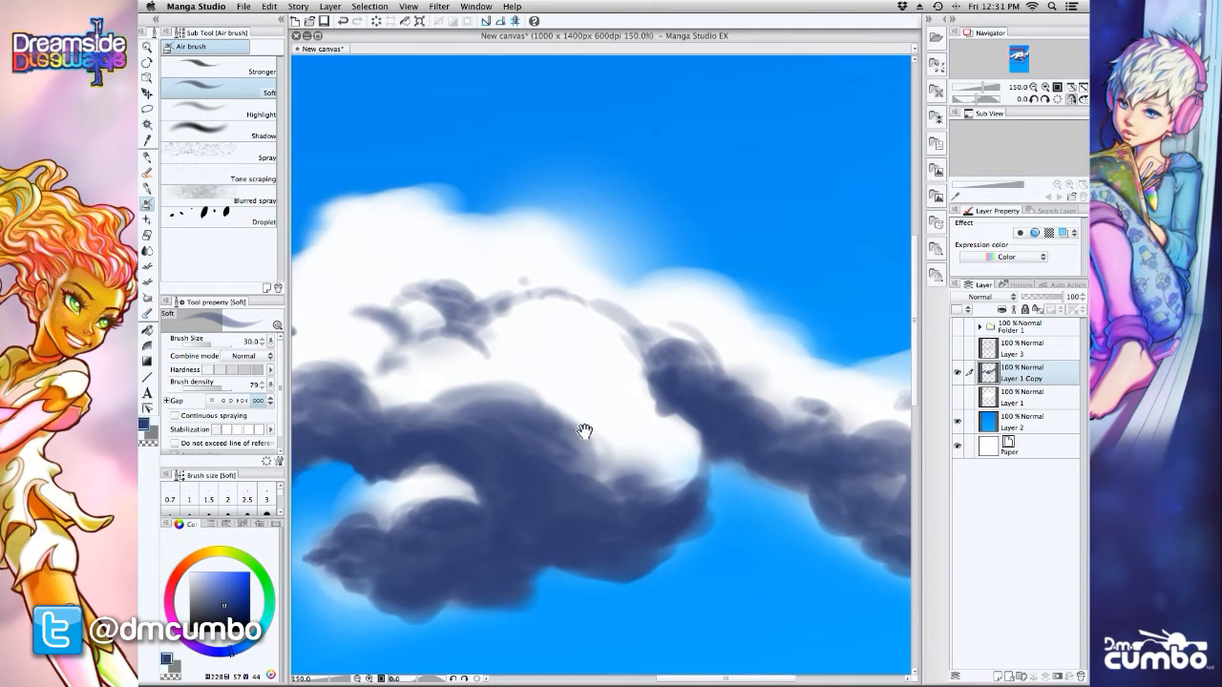
{"action": "mouse_move", "coordinate": [585, 432]}
{"action": "left_mouse_down"}
{"action": "mouse_move", "coordinate": [614, 462]}
{"action": "mouse_move", "coordinate": [604, 437]}
{"action": "left_mouse_up"}
{"action": "left_click", "coordinate": [656, 351], "text": "super"}
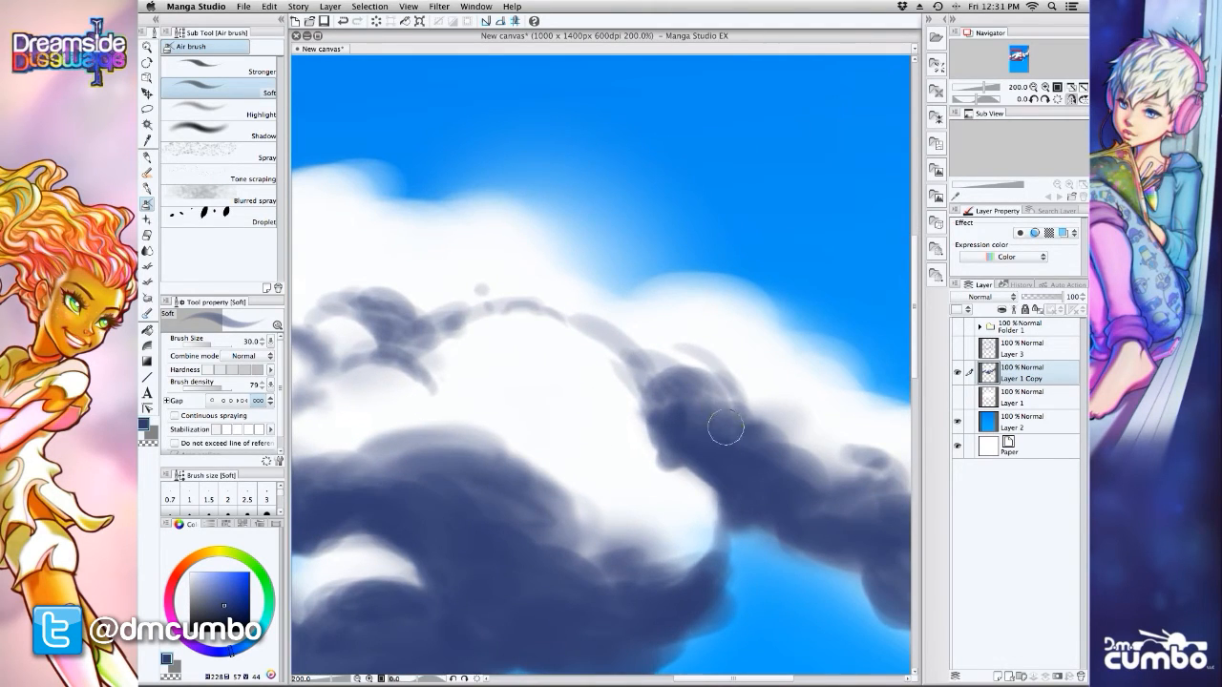
{"action": "left_click_drag", "start_coordinate": [723, 423], "coordinate": [711, 410]}
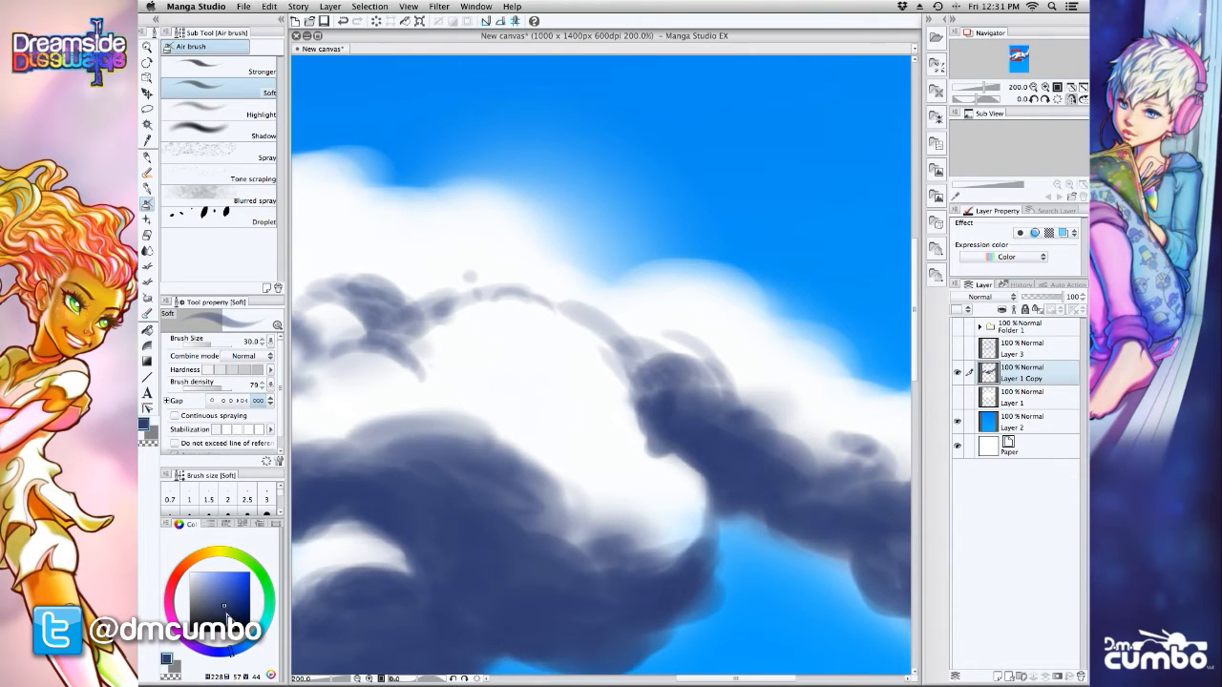
{"action": "left_click_drag", "start_coordinate": [635, 448], "coordinate": [644, 466]}
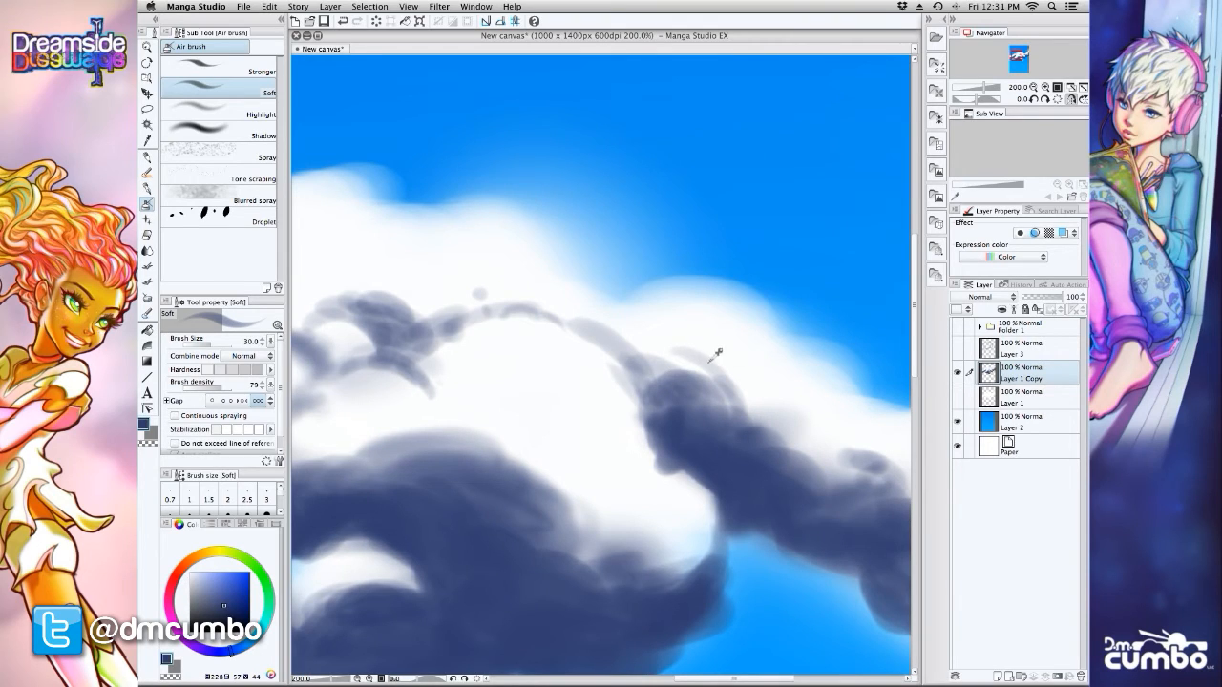
{"action": "left_click", "coordinate": [703, 355], "text": "alt"}
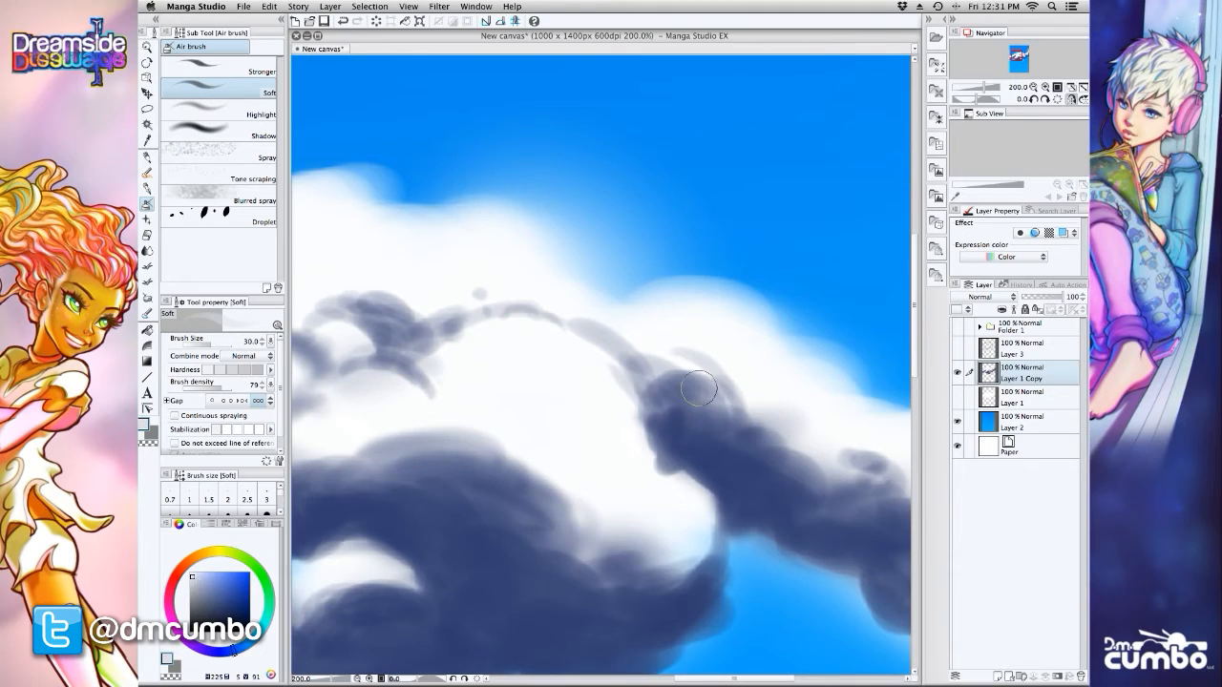
{"action": "mouse_move", "coordinate": [699, 389]}
{"action": "left_mouse_down"}
{"action": "mouse_move", "coordinate": [692, 364]}
{"action": "mouse_move", "coordinate": [736, 401]}
{"action": "mouse_move", "coordinate": [678, 391]}
{"action": "mouse_move", "coordinate": [687, 349]}
{"action": "mouse_move", "coordinate": [682, 382]}
{"action": "left_mouse_up"}
Set brush density to 25, the softest hardness and size 40, and blend the pale tone over the right arm's upper shadow.
{"action": "left_click", "coordinate": [198, 389]}
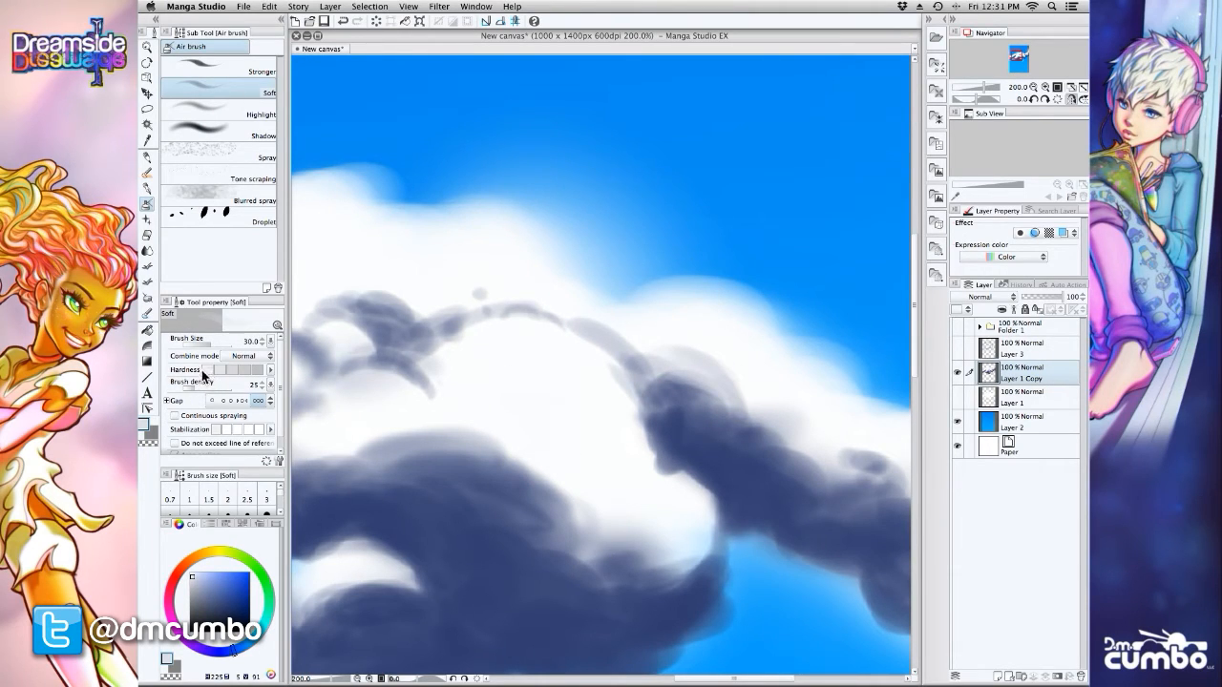
{"action": "left_click", "coordinate": [208, 370]}
{"action": "left_click_drag", "start_coordinate": [616, 450], "coordinate": [606, 459]}
{"action": "key", "text": "]"}
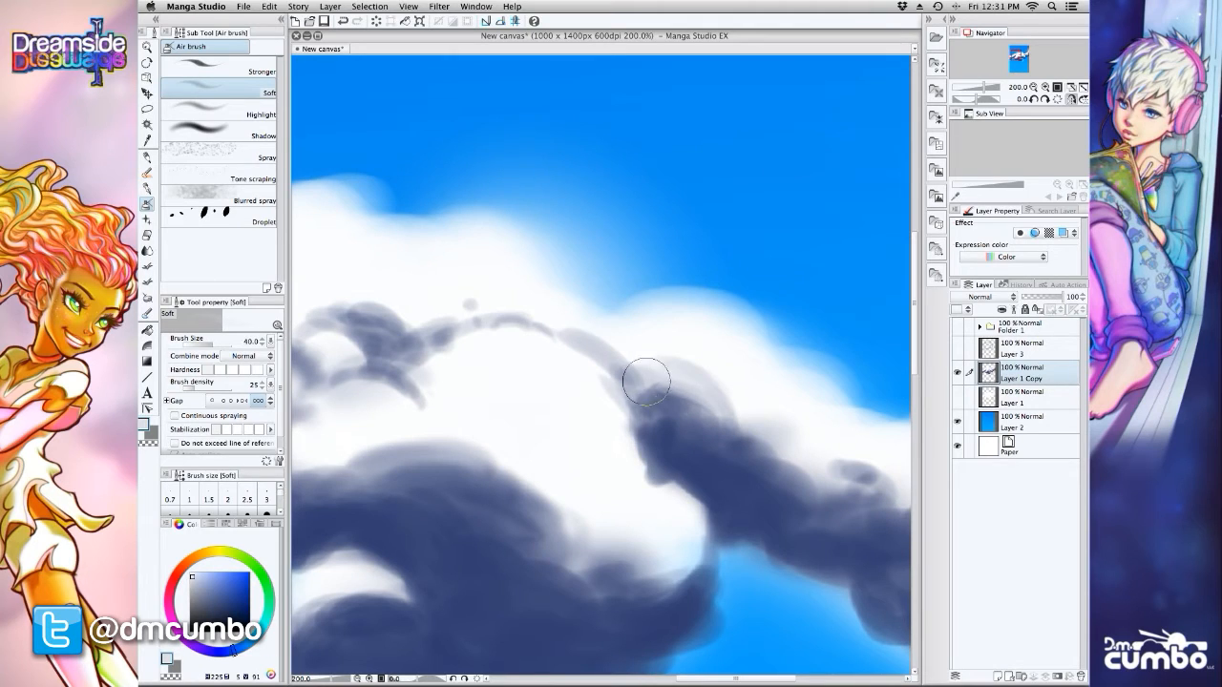
{"action": "mouse_move", "coordinate": [646, 381]}
{"action": "left_mouse_down"}
{"action": "mouse_move", "coordinate": [697, 401]}
{"action": "mouse_move", "coordinate": [717, 368]}
{"action": "mouse_move", "coordinate": [629, 364]}
{"action": "mouse_move", "coordinate": [688, 404]}
{"action": "mouse_move", "coordinate": [671, 363]}
{"action": "mouse_move", "coordinate": [649, 396]}
{"action": "mouse_move", "coordinate": [736, 397]}
{"action": "left_mouse_up"}
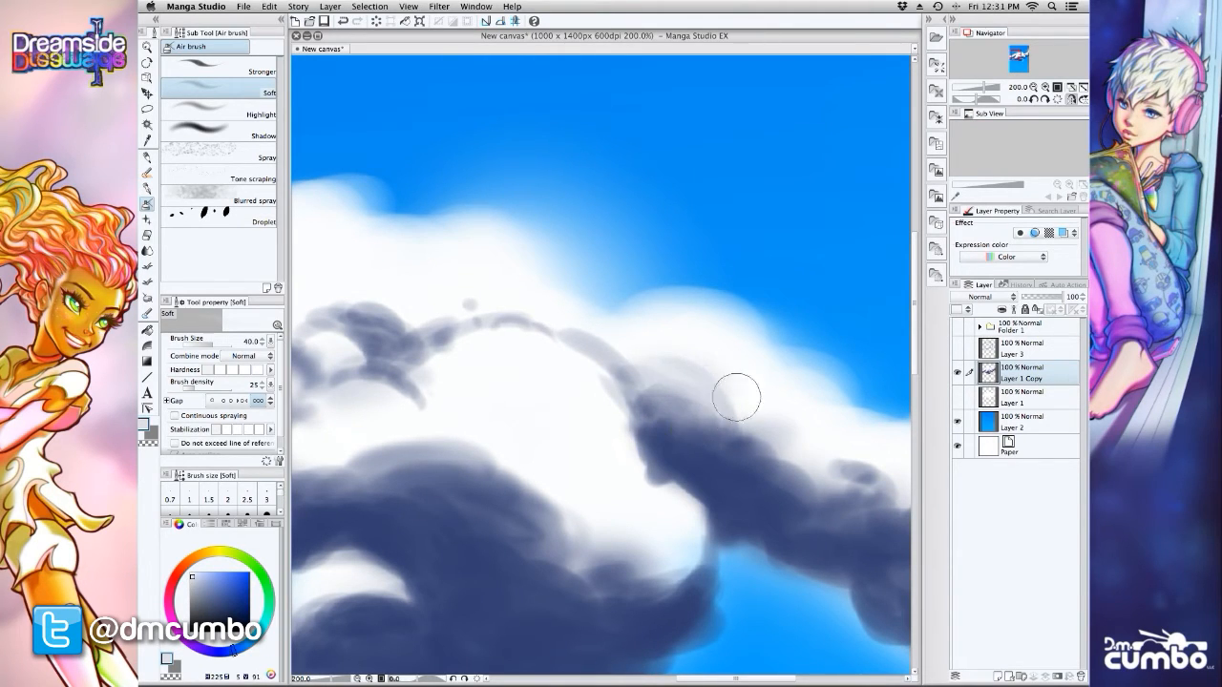
{"action": "scroll", "coordinate": [507, 398], "scroll_direction": "down", "scroll_amount": 3}
{"action": "scroll", "coordinate": [541, 382], "scroll_direction": "up", "scroll_amount": 2}
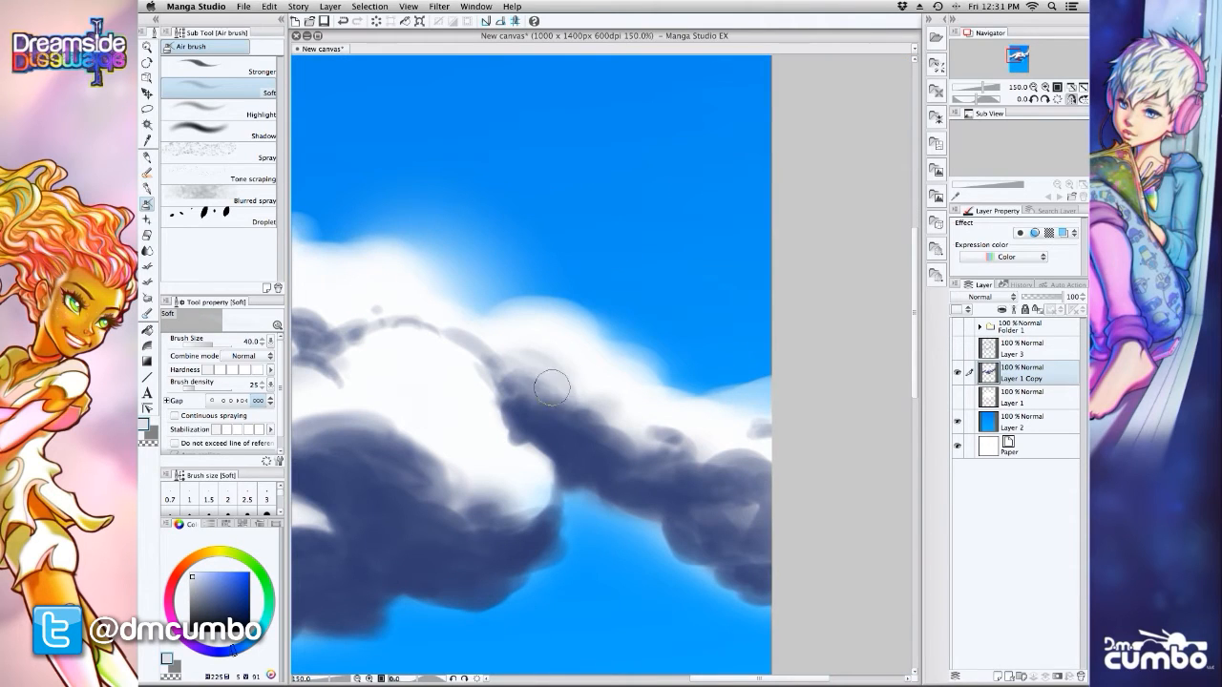
{"action": "mouse_move", "coordinate": [552, 387]}
{"action": "left_mouse_down"}
{"action": "mouse_move", "coordinate": [506, 371]}
{"action": "mouse_move", "coordinate": [516, 401]}
{"action": "mouse_move", "coordinate": [554, 409]}
{"action": "mouse_move", "coordinate": [485, 352]}
{"action": "left_mouse_up"}
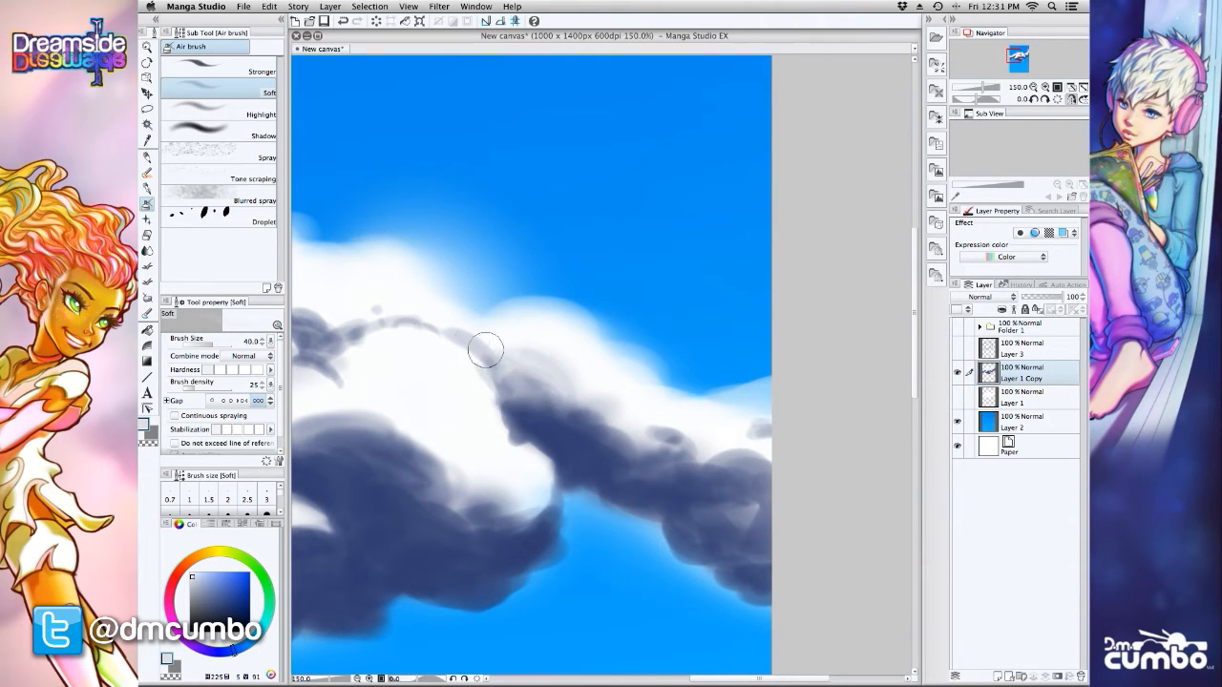
Sample the cloud's white, raise the brush density and repaint the edge where the right arm meets the main puff.
{"action": "mouse_move", "coordinate": [613, 397]}
{"action": "left_mouse_down"}
{"action": "mouse_move", "coordinate": [674, 382]}
{"action": "mouse_move", "coordinate": [606, 395]}
{"action": "left_mouse_up"}
{"action": "left_click_drag", "start_coordinate": [611, 337], "coordinate": [579, 336]}
{"action": "left_click", "coordinate": [497, 333], "text": "alt"}
{"action": "key", "text": "["}
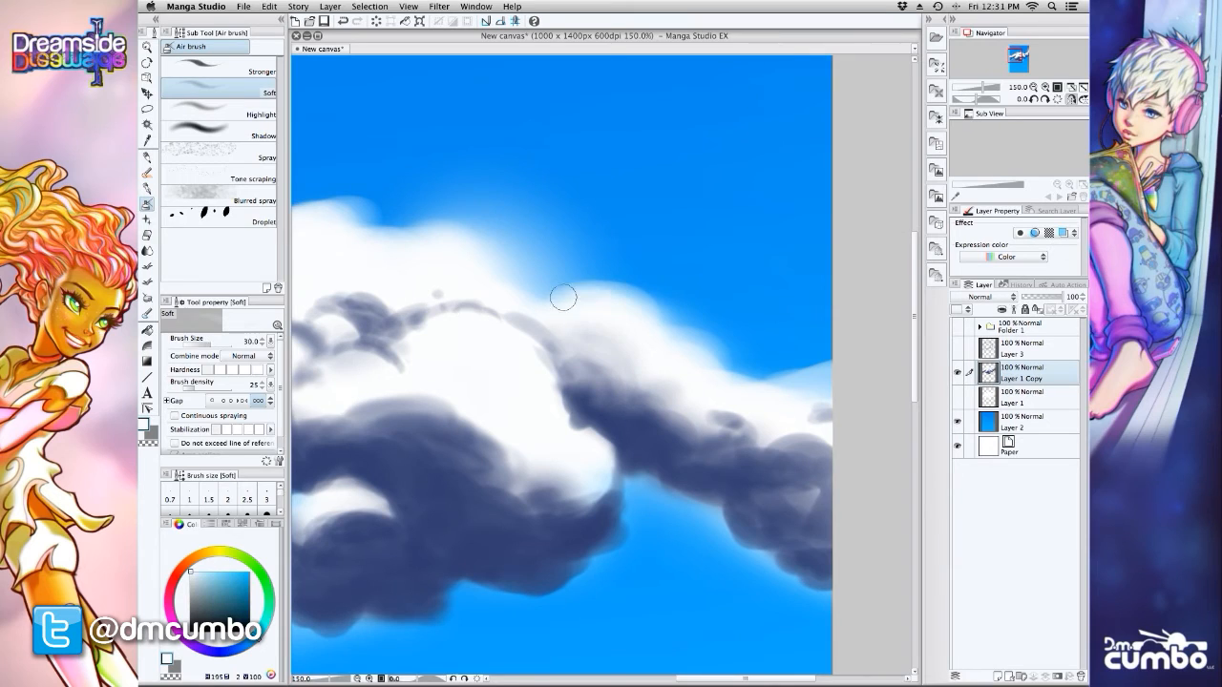
{"action": "left_click", "coordinate": [210, 388]}
{"action": "left_click_drag", "start_coordinate": [602, 295], "coordinate": [560, 292]}
{"action": "key", "text": "["}
{"action": "key", "text": "["}
{"action": "key", "text": "["}
{"action": "key", "text": "["}
{"action": "mouse_move", "coordinate": [733, 414]}
{"action": "left_mouse_down"}
{"action": "mouse_move", "coordinate": [672, 429]}
{"action": "mouse_move", "coordinate": [680, 440]}
{"action": "mouse_move", "coordinate": [653, 393]}
{"action": "mouse_move", "coordinate": [650, 428]}
{"action": "left_mouse_up"}
Enlarge the airbrush, sample light tones from the right arm and soften the shading along its upper side.
{"action": "scroll", "coordinate": [630, 414], "scroll_direction": "down", "scroll_amount": 1}
{"action": "key", "text": "]"}
{"action": "key", "text": "]"}
{"action": "key", "text": "]"}
{"action": "key", "text": "]"}
{"action": "key", "text": "]"}
{"action": "key", "text": "]"}
{"action": "left_click", "coordinate": [630, 413], "text": "alt"}
{"action": "left_click", "coordinate": [605, 371], "text": "alt"}
{"action": "left_click_drag", "start_coordinate": [688, 428], "coordinate": [671, 442]}
{"action": "mouse_move", "coordinate": [695, 396]}
{"action": "left_mouse_down"}
{"action": "mouse_move", "coordinate": [704, 415]}
{"action": "mouse_move", "coordinate": [679, 449]}
{"action": "left_mouse_up"}
Set the brush density to 69, sample near-white and paint highlights beside the right arm's shadow, finishing at size 20.
{"action": "left_click", "coordinate": [217, 387]}
{"action": "left_click", "coordinate": [655, 421], "text": "alt"}
{"action": "mouse_move", "coordinate": [525, 369]}
{"action": "left_mouse_down"}
{"action": "mouse_move", "coordinate": [630, 381]}
{"action": "mouse_move", "coordinate": [633, 410]}
{"action": "left_mouse_up"}
{"action": "key", "text": "["}
{"action": "key", "text": "["}
{"action": "key", "text": "["}
{"action": "key", "text": "["}
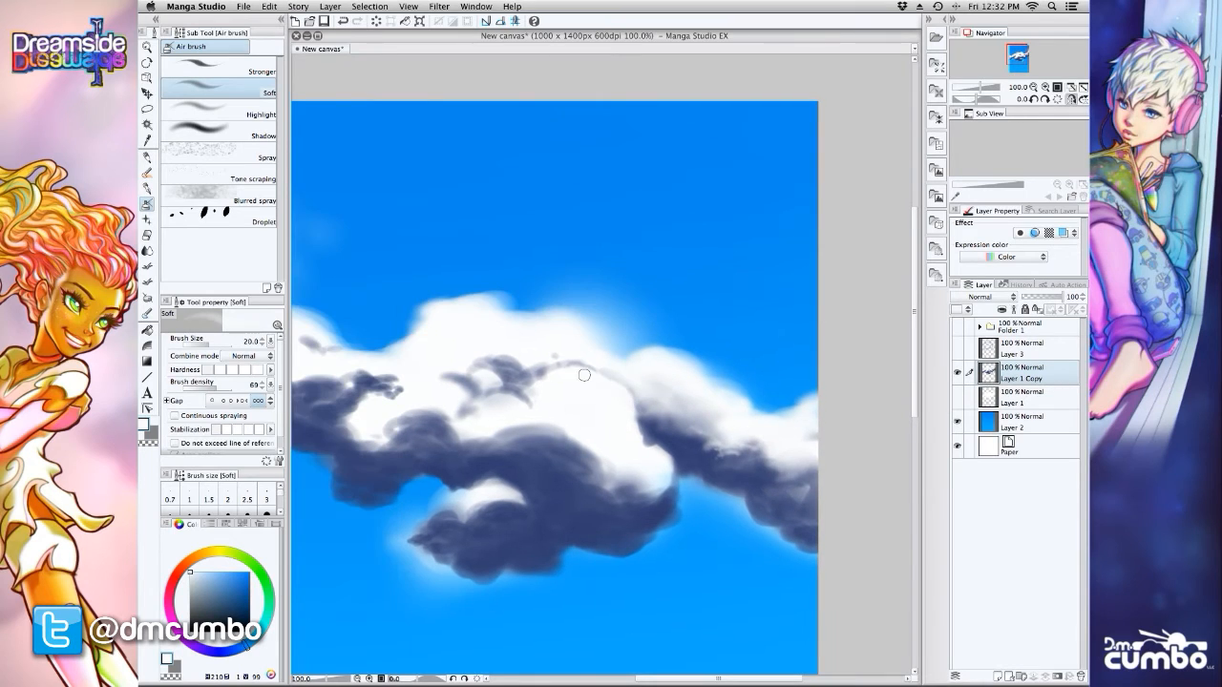
Sample light tones from the main puff and paint over the grey swirls on its upper right side.
{"action": "left_click", "coordinate": [555, 366], "text": "alt"}
{"action": "mouse_move", "coordinate": [584, 375]}
{"action": "left_mouse_down"}
{"action": "mouse_move", "coordinate": [533, 381]}
{"action": "mouse_move", "coordinate": [536, 351]}
{"action": "mouse_move", "coordinate": [605, 369]}
{"action": "mouse_move", "coordinate": [665, 357]}
{"action": "left_mouse_up"}
{"action": "left_click", "coordinate": [590, 360], "text": "alt"}
{"action": "key", "text": "]"}
{"action": "key", "text": "]"}
{"action": "key", "text": "]"}
{"action": "key", "text": "]"}
{"action": "mouse_move", "coordinate": [535, 342]}
{"action": "left_mouse_down"}
{"action": "mouse_move", "coordinate": [576, 338]}
{"action": "mouse_move", "coordinate": [529, 342]}
{"action": "left_mouse_up"}
Lighten the shading in the main puff's centre and on the left puff, finishing at brush size 30.
{"action": "key", "text": "]"}
{"action": "key", "text": "]"}
{"action": "key", "text": "super+]"}
{"action": "left_click_drag", "start_coordinate": [553, 382], "coordinate": [545, 401]}
{"action": "mouse_move", "coordinate": [545, 343]}
{"action": "left_mouse_down"}
{"action": "mouse_move", "coordinate": [482, 383]}
{"action": "mouse_move", "coordinate": [505, 414]}
{"action": "left_mouse_up"}
{"action": "key", "text": "["}
{"action": "key", "text": "["}
{"action": "mouse_move", "coordinate": [409, 389]}
{"action": "left_mouse_down"}
{"action": "mouse_move", "coordinate": [534, 418]}
{"action": "mouse_move", "coordinate": [434, 371]}
{"action": "mouse_move", "coordinate": [481, 364]}
{"action": "left_mouse_up"}
{"action": "key", "text": "["}
{"action": "key", "text": "["}
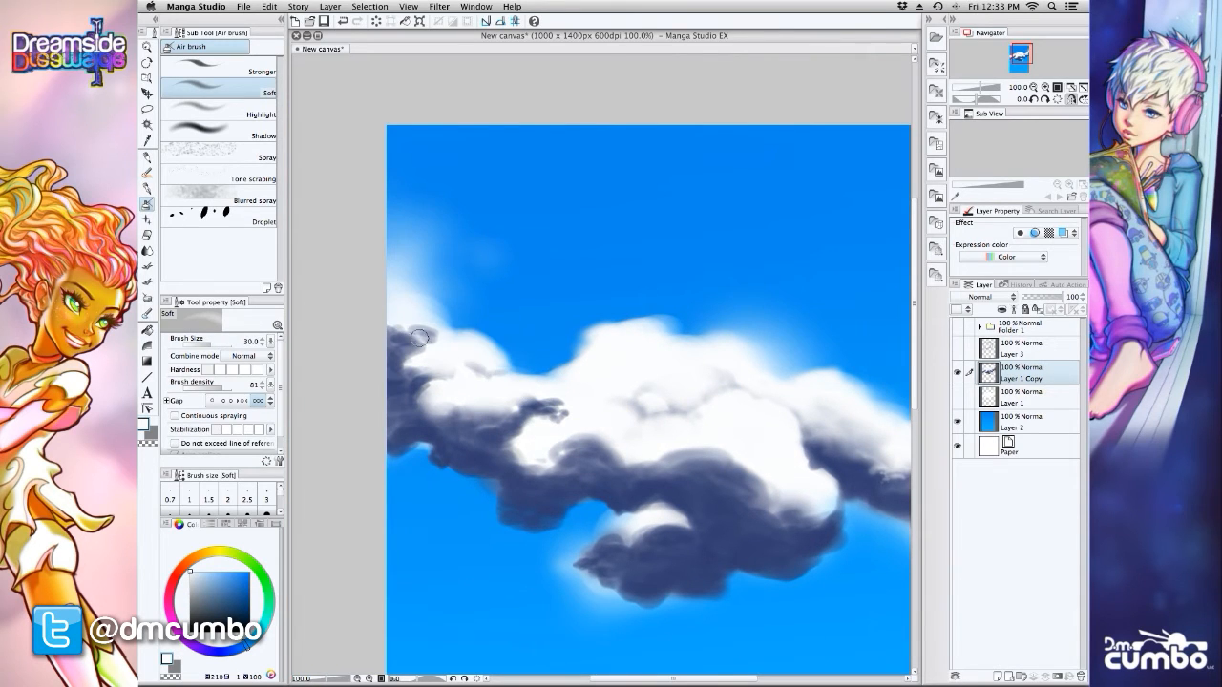
Enlarge the airbrush and paint white highlights over the left arm and its ragged shadow edge.
{"action": "key", "text": "]"}
{"action": "key", "text": "]"}
{"action": "key", "text": "]"}
{"action": "key", "text": "]"}
{"action": "left_click_drag", "start_coordinate": [377, 334], "coordinate": [383, 340]}
{"action": "left_click_drag", "start_coordinate": [549, 395], "coordinate": [482, 416]}
{"action": "left_click_drag", "start_coordinate": [554, 473], "coordinate": [534, 485]}
Brighten the main puff's lower right bulge with soft white strokes over its dark shadow.
{"action": "key", "text": "]"}
{"action": "key", "text": "]"}
{"action": "key", "text": "]"}
{"action": "mouse_move", "coordinate": [676, 553]}
{"action": "left_mouse_down"}
{"action": "mouse_move", "coordinate": [670, 525]}
{"action": "mouse_move", "coordinate": [701, 534]}
{"action": "left_mouse_up"}
{"action": "key", "text": "["}
{"action": "key", "text": "super+minus"}
{"action": "key", "text": "["}
{"action": "mouse_move", "coordinate": [658, 472]}
{"action": "left_mouse_down"}
{"action": "mouse_move", "coordinate": [631, 447]}
{"action": "mouse_move", "coordinate": [623, 453]}
{"action": "mouse_move", "coordinate": [627, 437]}
{"action": "mouse_move", "coordinate": [699, 422]}
{"action": "left_mouse_up"}
Blend soft white over the main puff's centre, the left arm and the right arm's upper edge, finishing at size 60.
{"action": "key", "text": "]"}
{"action": "key", "text": "]"}
{"action": "key", "text": "]"}
{"action": "left_click_drag", "start_coordinate": [604, 398], "coordinate": [590, 390]}
{"action": "key", "text": "["}
{"action": "key", "text": "["}
{"action": "left_click_drag", "start_coordinate": [401, 359], "coordinate": [392, 354]}
{"action": "key", "text": "["}
{"action": "key", "text": "["}
{"action": "key", "text": "["}
{"action": "left_click_drag", "start_coordinate": [693, 409], "coordinate": [715, 398]}
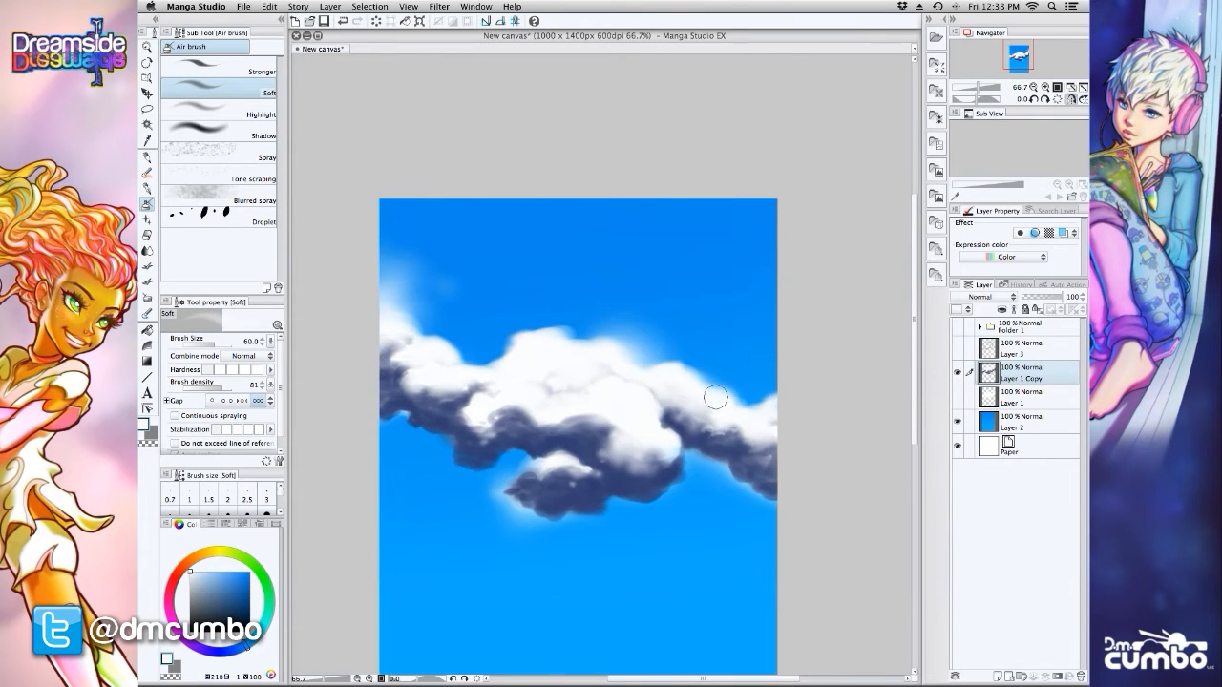
Reduce the airbrush to size 50 and add white highlights to the lower right bulge, small lower puff and left arm.
{"action": "key", "text": "["}
{"action": "left_click_drag", "start_coordinate": [686, 449], "coordinate": [586, 484]}
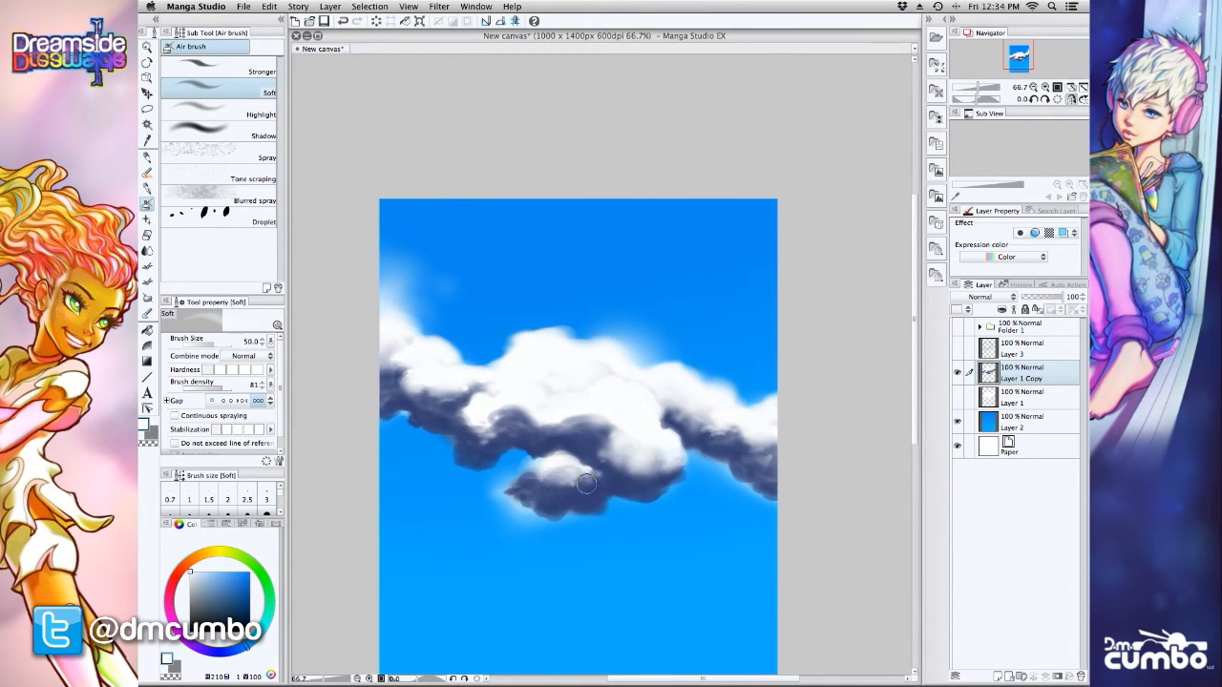
{"action": "key", "text": "super+minus"}
{"action": "key", "text": "super+equal"}
{"action": "left_click_drag", "start_coordinate": [446, 404], "coordinate": [467, 394]}
{"action": "key", "text": "super+equal"}
Switch to transparent colour at size 40 with density 100, and erase the glow around the small lower puff.
{"action": "key", "text": "c"}
{"action": "key", "text": "]"}
{"action": "key", "text": "]"}
{"action": "key", "text": "]"}
{"action": "key", "text": "]"}
{"action": "key", "text": "["}
{"action": "key", "text": "["}
{"action": "key", "text": "["}
{"action": "key", "text": "["}
{"action": "key", "text": "["}
{"action": "key", "text": "["}
{"action": "mouse_move", "coordinate": [517, 510]}
{"action": "left_mouse_down"}
{"action": "mouse_move", "coordinate": [542, 547]}
{"action": "mouse_move", "coordinate": [650, 530]}
{"action": "left_mouse_up"}
{"action": "key", "text": "]"}
{"action": "left_click_drag", "start_coordinate": [511, 501], "coordinate": [552, 460]}
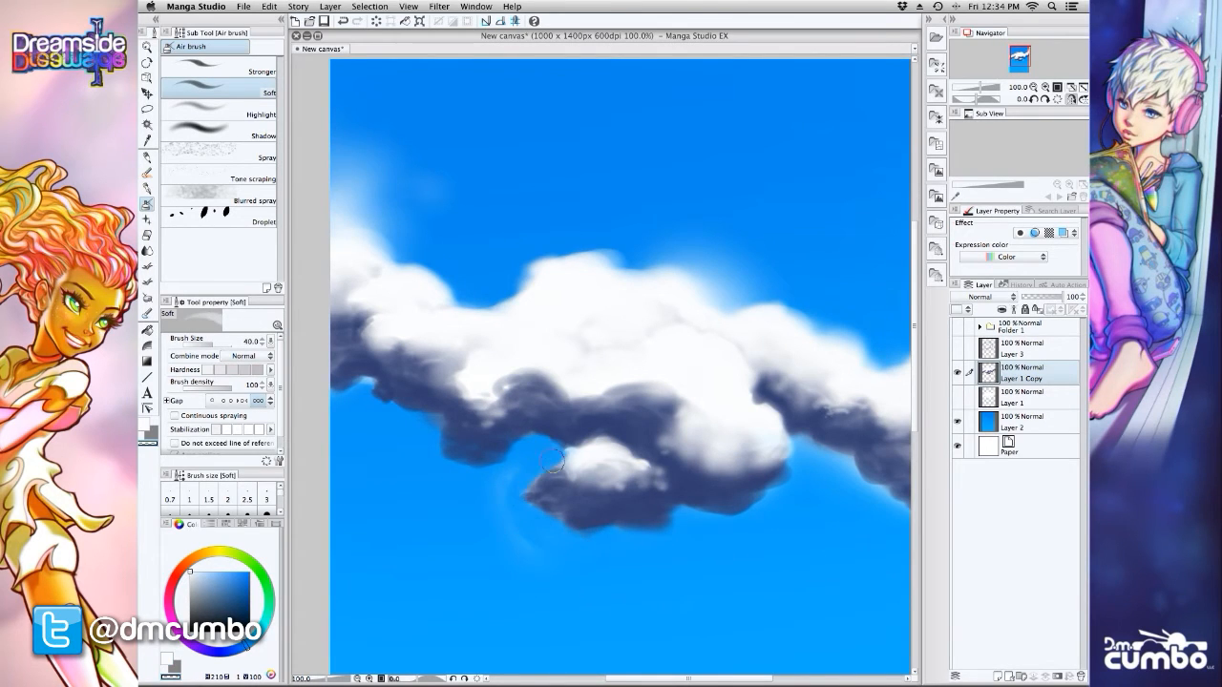
Erase the haze beneath the right arm and along the main puff's upper right edge, enlarging the brush to 80.
{"action": "key", "text": "super+minus"}
{"action": "key", "text": "super+equal"}
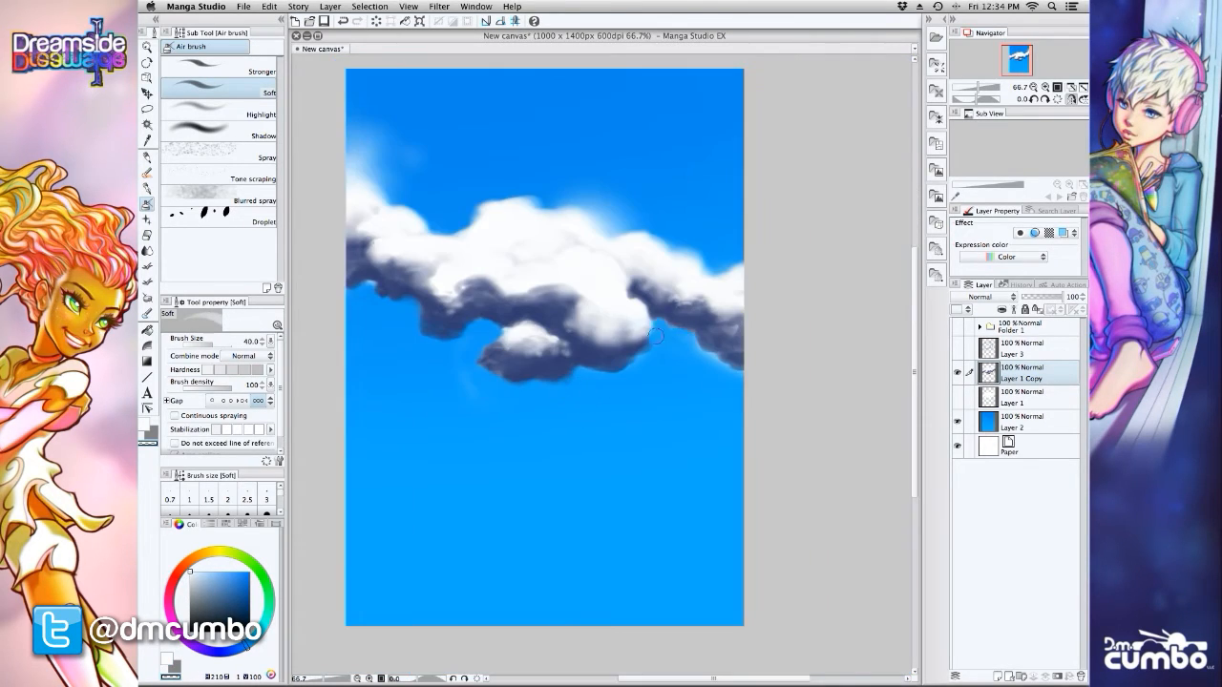
{"action": "left_click_drag", "start_coordinate": [695, 346], "coordinate": [720, 372]}
{"action": "key", "text": "]"}
{"action": "key", "text": "]"}
{"action": "key", "text": "]"}
{"action": "key", "text": "]"}
{"action": "key", "text": "super+equal"}
{"action": "left_click_drag", "start_coordinate": [554, 327], "coordinate": [626, 311]}
{"action": "key", "text": "super+minus"}
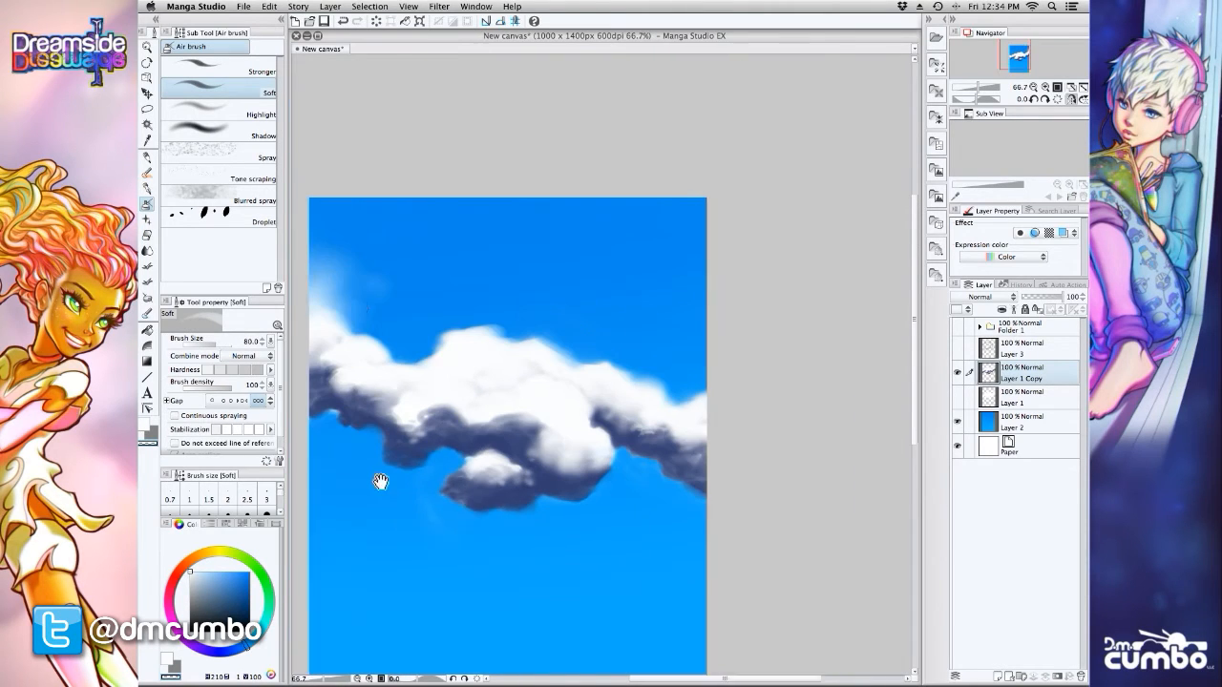
Enlarge the transparent brush further and trim the haze above the left and right arms of the cloud.
{"action": "left_click_drag", "start_coordinate": [379, 483], "coordinate": [473, 513]}
{"action": "key", "text": "]"}
{"action": "key", "text": "]"}
{"action": "key", "text": "]"}
{"action": "key", "text": "]"}
{"action": "left_click_drag", "start_coordinate": [456, 330], "coordinate": [504, 377]}
{"action": "left_click_drag", "start_coordinate": [775, 403], "coordinate": [740, 393]}
{"action": "scroll", "coordinate": [519, 497], "scroll_direction": "down", "scroll_amount": 1}
{"action": "scroll", "coordinate": [691, 455], "scroll_direction": "up", "scroll_amount": 1}
Switch back to white at size 50 and repaint the upper edges of the right and left arms.
{"action": "key", "text": "c"}
{"action": "key", "text": "["}
{"action": "key", "text": "["}
{"action": "key", "text": "["}
{"action": "key", "text": "["}
{"action": "left_click_drag", "start_coordinate": [701, 443], "coordinate": [674, 432]}
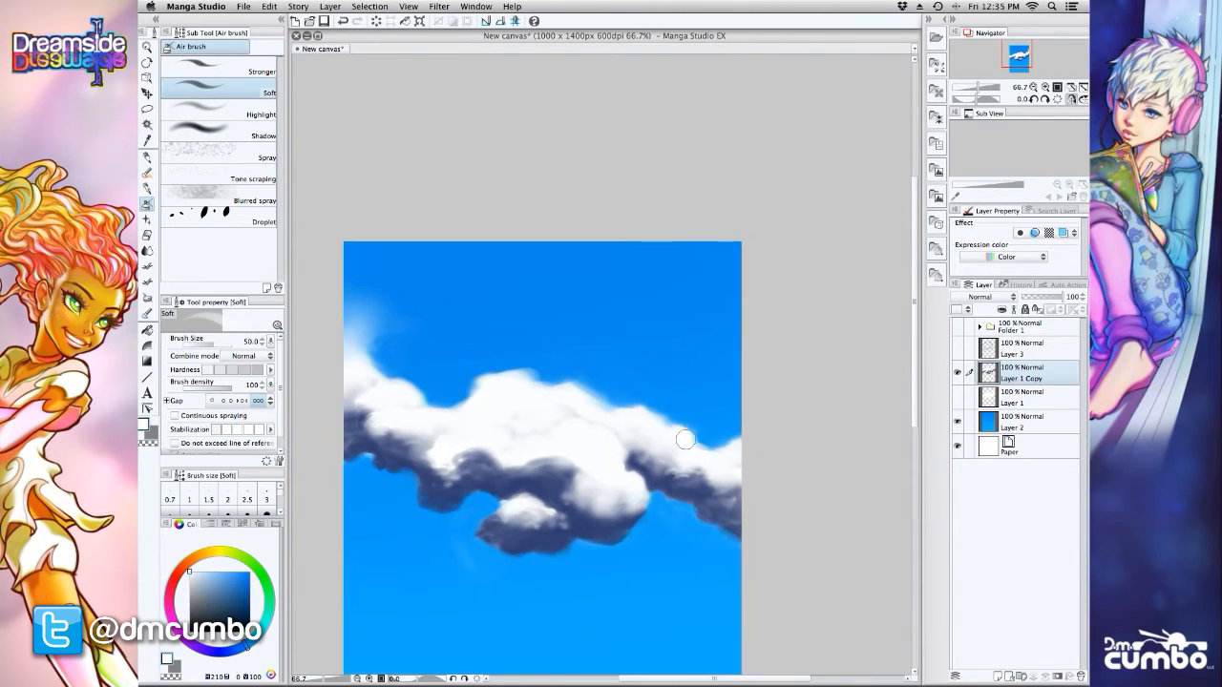
{"action": "left_click_drag", "start_coordinate": [426, 433], "coordinate": [454, 436]}
Enlarge the airbrush and smooth the white across the main puff's right side.
{"action": "key", "text": "]"}
{"action": "key", "text": "]"}
{"action": "key", "text": "]"}
{"action": "left_click_drag", "start_coordinate": [616, 474], "coordinate": [589, 456]}
{"action": "key", "text": "super+minus"}
{"action": "left_click_drag", "start_coordinate": [401, 494], "coordinate": [477, 474]}
{"action": "key", "text": "super+equal"}
Sample the dark blue shadow, flip the canvas view horizontally, lower the brush density and shade the cloud's underside.
{"action": "left_click", "coordinate": [802, 478], "text": "alt"}
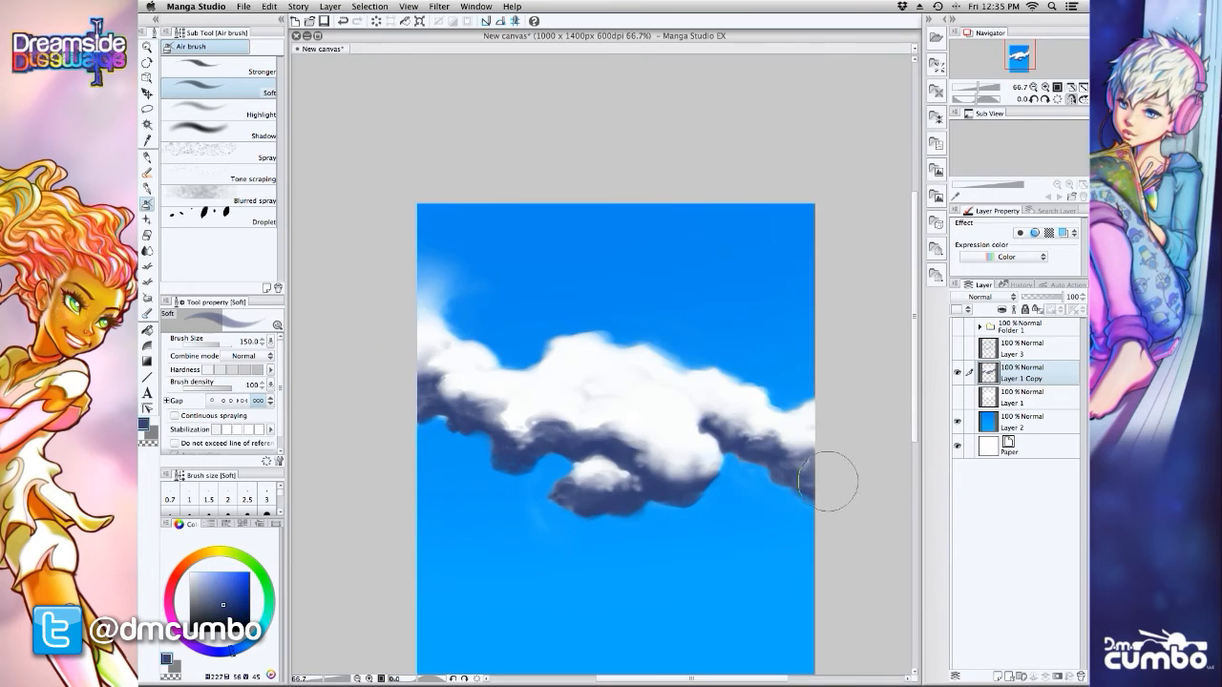
{"action": "left_click_drag", "start_coordinate": [706, 453], "coordinate": [714, 468]}
{"action": "mouse_move", "coordinate": [685, 349]}
{"action": "left_mouse_down"}
{"action": "mouse_move", "coordinate": [689, 326]}
{"action": "mouse_move", "coordinate": [666, 304]}
{"action": "left_mouse_up"}
{"action": "key", "text": "h"}
{"action": "left_click", "coordinate": [202, 388]}
{"action": "mouse_move", "coordinate": [525, 422]}
{"action": "left_mouse_down"}
{"action": "mouse_move", "coordinate": [575, 410]}
{"action": "mouse_move", "coordinate": [563, 447]}
{"action": "mouse_move", "coordinate": [649, 443]}
{"action": "left_mouse_up"}
Reduce the airbrush and blend dark blue into the shadow edges of the side arm and main bulge.
{"action": "key", "text": "["}
{"action": "key", "text": "["}
{"action": "key", "text": "["}
{"action": "key", "text": "["}
{"action": "mouse_move", "coordinate": [419, 447]}
{"action": "left_mouse_down"}
{"action": "mouse_move", "coordinate": [477, 412]}
{"action": "mouse_move", "coordinate": [530, 411]}
{"action": "left_mouse_up"}
{"action": "mouse_move", "coordinate": [521, 424]}
{"action": "left_mouse_down"}
{"action": "mouse_move", "coordinate": [464, 422]}
{"action": "mouse_move", "coordinate": [565, 371]}
{"action": "left_mouse_up"}
Set the brush density to 78, sample white and brighten the cloud's lit areas and small lower puff.
{"action": "left_click", "coordinate": [221, 388]}
{"action": "left_click", "coordinate": [573, 334], "text": "alt"}
{"action": "key", "text": "]"}
{"action": "key", "text": "]"}
{"action": "key", "text": "]"}
{"action": "left_click_drag", "start_coordinate": [491, 352], "coordinate": [480, 348]}
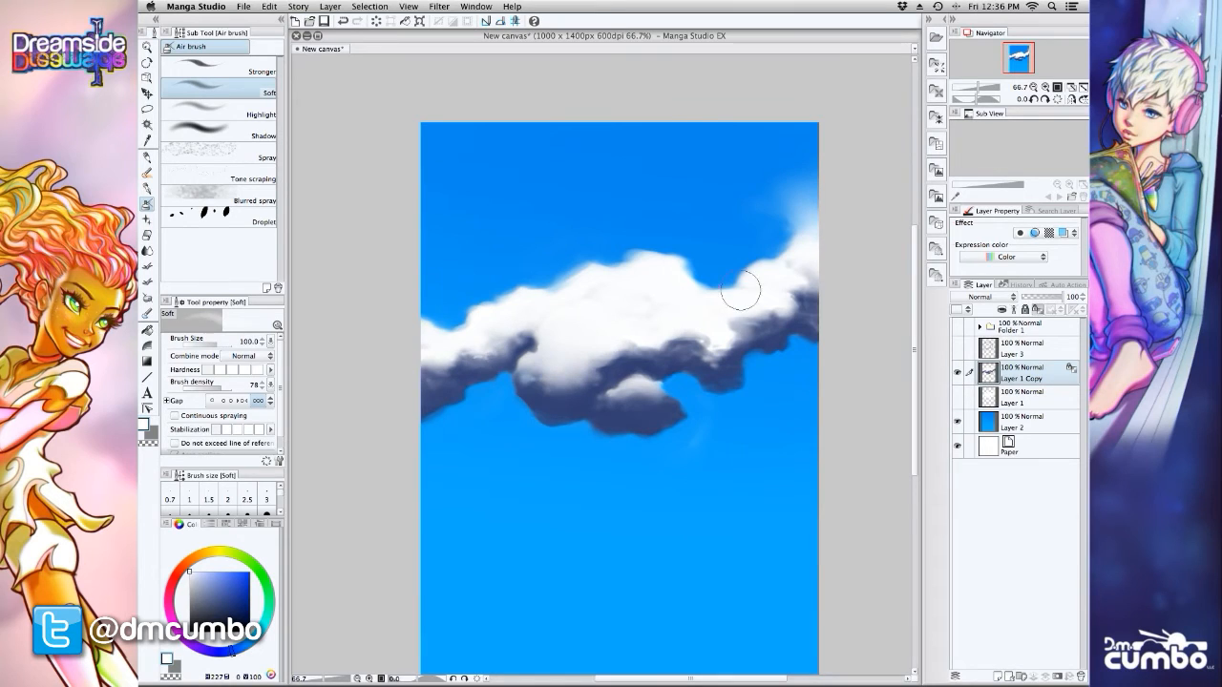
{"action": "left_click_drag", "start_coordinate": [800, 277], "coordinate": [812, 273]}
{"action": "mouse_move", "coordinate": [669, 382]}
{"action": "left_mouse_down"}
{"action": "mouse_move", "coordinate": [649, 379]}
{"action": "mouse_move", "coordinate": [670, 367]}
{"action": "left_mouse_up"}
Flip the canvas view back and lock the transparent pixels of Layer 1 Copy.
{"action": "left_click", "coordinate": [1071, 99]}
{"action": "left_click", "coordinate": [1037, 310]}
{"action": "left_click_drag", "start_coordinate": [362, 543], "coordinate": [361, 547]}
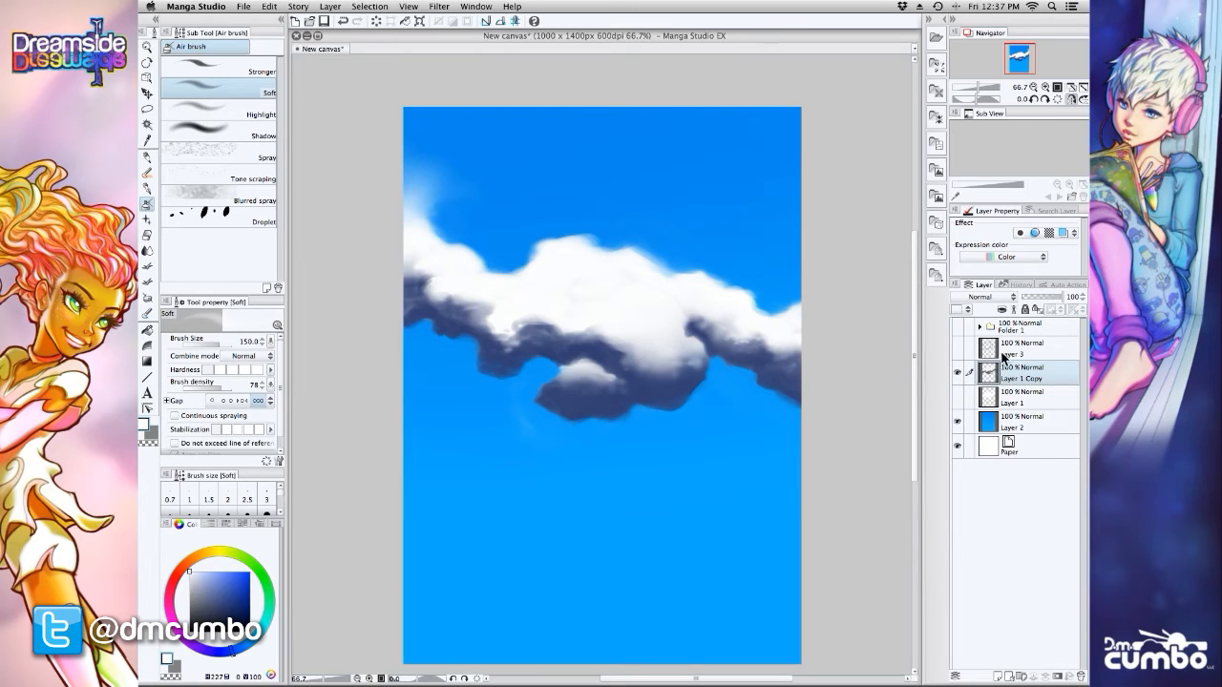
{"action": "left_click", "coordinate": [1037, 310]}
Sample the sky blue, duplicate Layer 1 Copy and hide the original.
{"action": "left_click", "coordinate": [503, 456], "text": "alt"}
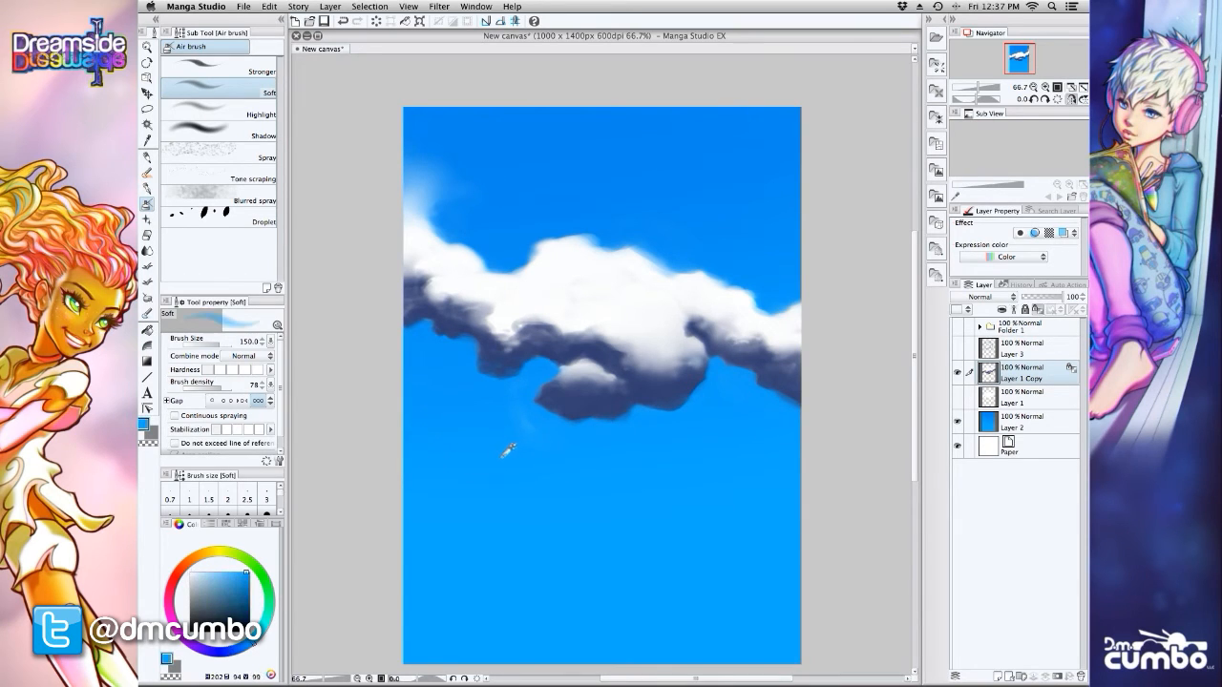
{"action": "left_click_drag", "start_coordinate": [989, 374], "coordinate": [997, 679]}
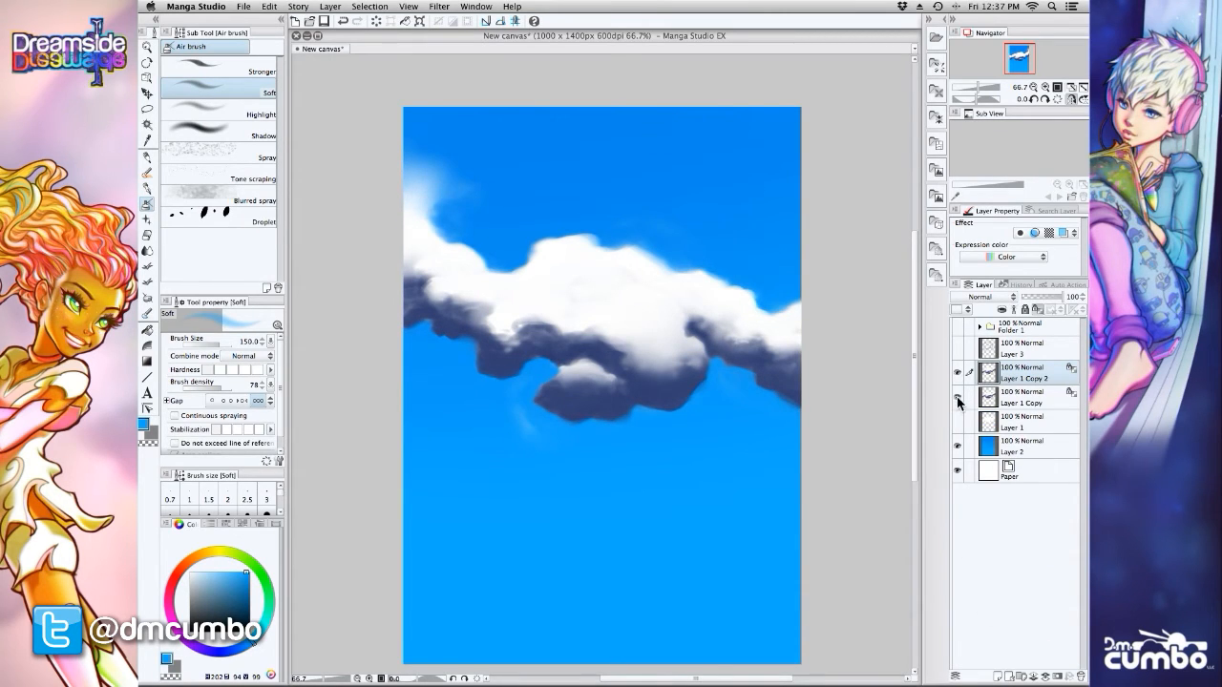
{"action": "left_click", "coordinate": [958, 401]}
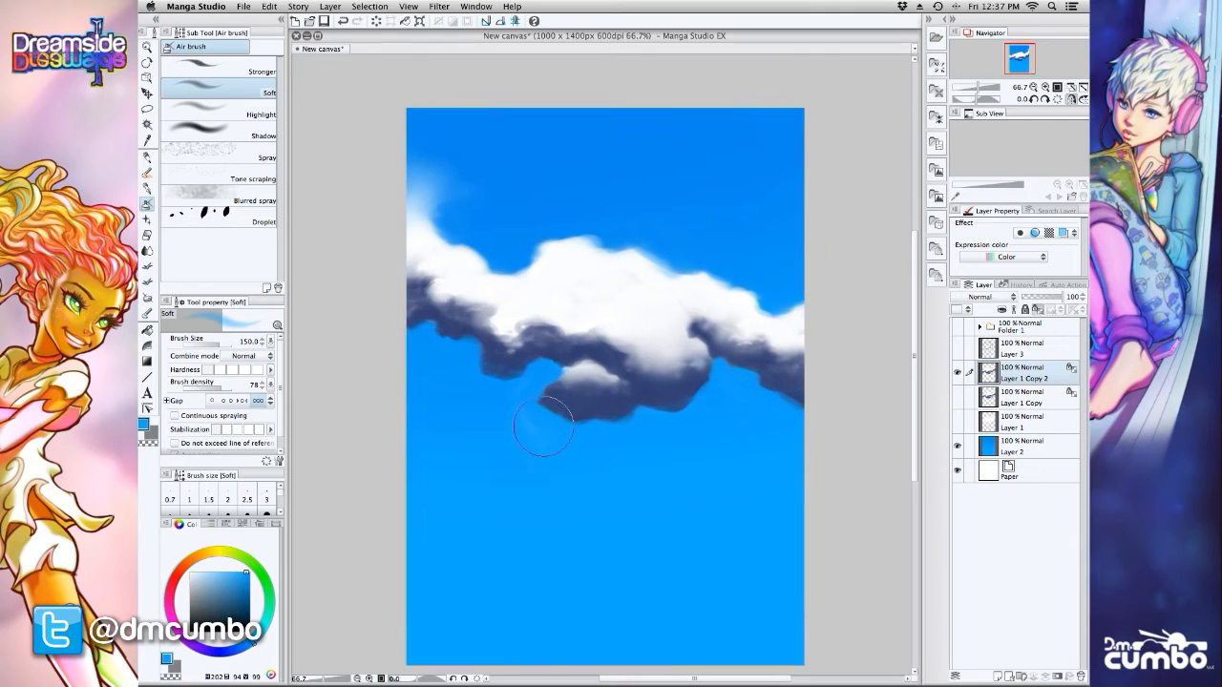
Set the Soft airbrush to density 11, medium hardness and size 80 for tinting the lower shadow.
{"action": "left_click", "coordinate": [189, 387]}
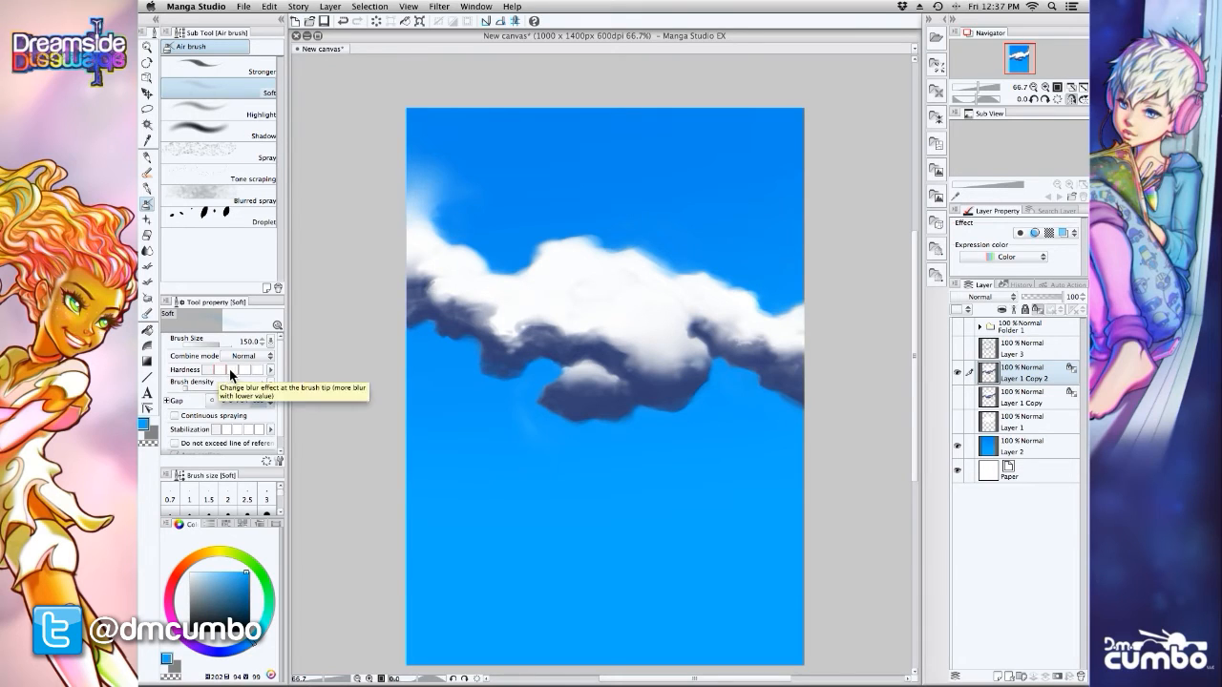
{"action": "left_click", "coordinate": [232, 371]}
{"action": "mouse_move", "coordinate": [541, 453]}
{"action": "left_mouse_down"}
{"action": "mouse_move", "coordinate": [523, 434]}
{"action": "mouse_move", "coordinate": [546, 434]}
{"action": "left_mouse_up"}
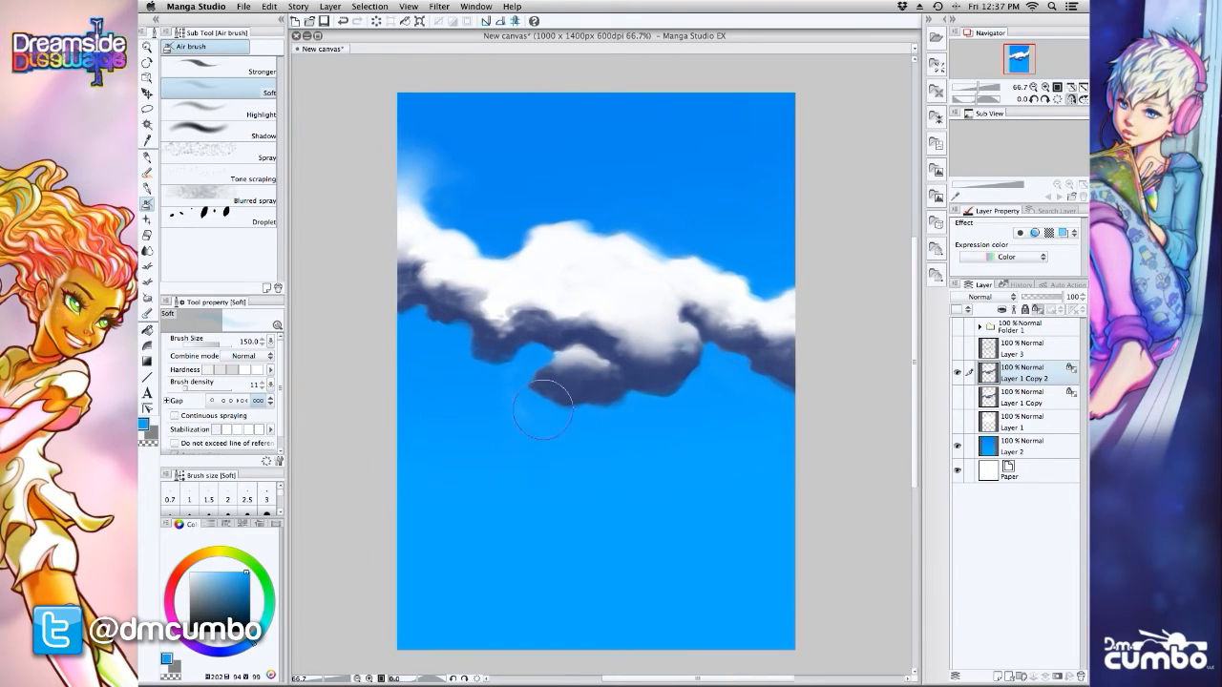
{"action": "left_click", "coordinate": [572, 411], "text": "super"}
{"action": "key", "text": "bracketleft"}
{"action": "key", "text": "bracketleft"}
{"action": "key", "text": "bracketleft"}
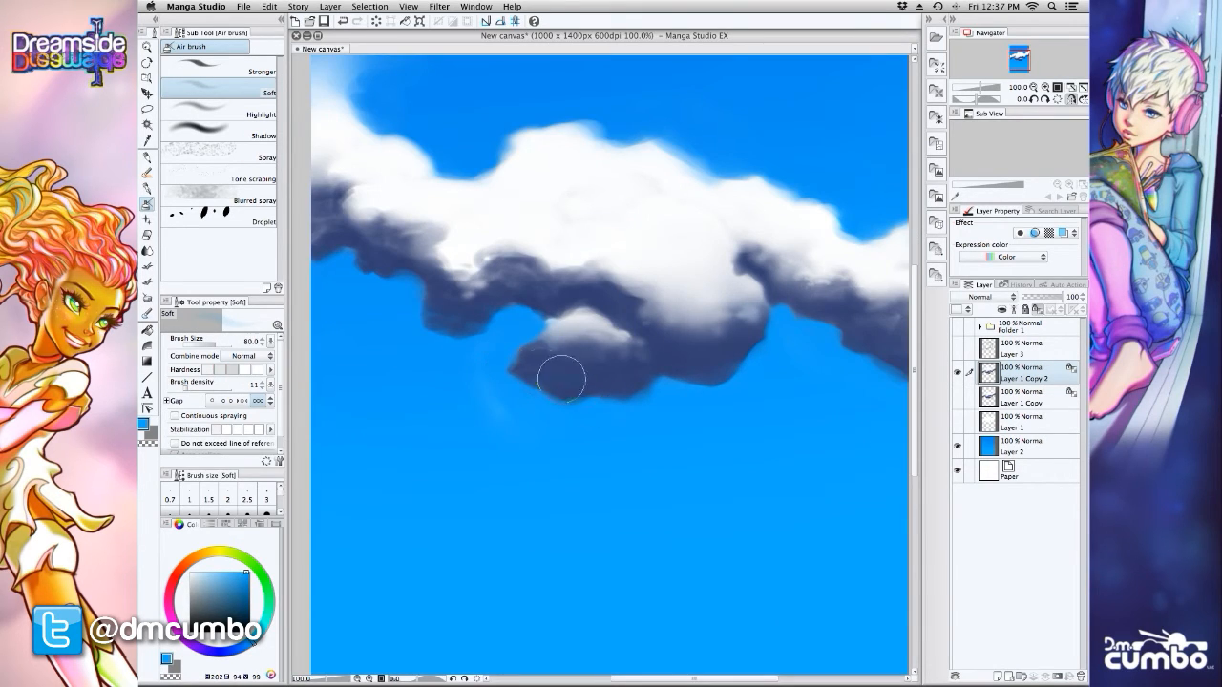
Paint faint sky blue over the underside of the lower puff's shadow, varying the brush size and finishing at 100.
{"action": "key", "text": "bracketleft"}
{"action": "key", "text": "bracketleft"}
{"action": "key", "text": "bracketleft"}
{"action": "key", "text": "bracketleft"}
{"action": "key", "text": "bracketleft"}
{"action": "key", "text": "bracketright"}
{"action": "key", "text": "bracketright"}
{"action": "key", "text": "bracketleft"}
{"action": "key", "text": "bracketleft"}
{"action": "key", "text": "bracketleft"}
{"action": "key", "text": "bracketright"}
{"action": "key", "text": "bracketright"}
{"action": "key", "text": "bracketright"}
{"action": "key", "text": "bracketright"}
{"action": "key", "text": "bracketright"}
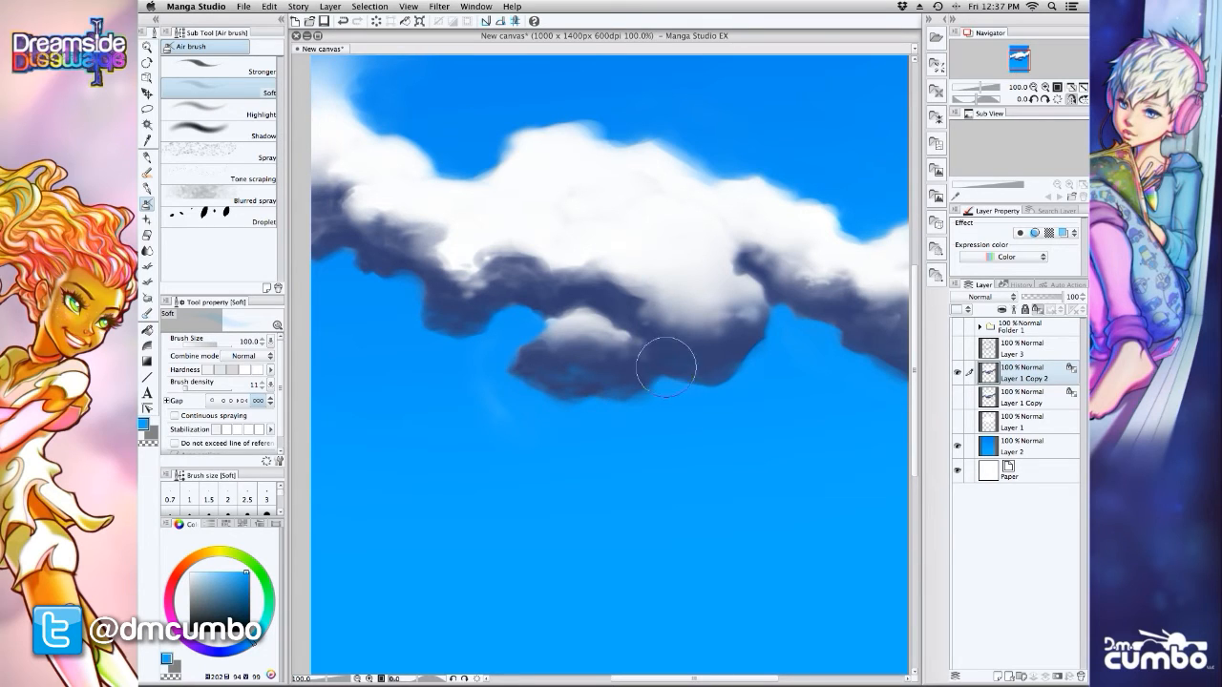
Tint the underside of the bulge beside the small lower puff with faint sky blue, varying the Soft airbrush size around 40.
{"action": "key", "text": "bracketleft"}
{"action": "key", "text": "bracketleft"}
{"action": "key", "text": "bracketleft"}
{"action": "key", "text": "bracketleft"}
{"action": "key", "text": "bracketleft"}
{"action": "key", "text": "bracketleft"}
{"action": "key", "text": "bracketleft"}
{"action": "key", "text": "bracketright"}
{"action": "key", "text": "bracketright"}
{"action": "key", "text": "bracketright"}
{"action": "key", "text": "bracketleft"}
{"action": "key", "text": "bracketleft"}
{"action": "key", "text": "bracketleft"}
{"action": "key", "text": "bracketleft"}
{"action": "key", "text": "bracketright"}
{"action": "key", "text": "bracketright"}
{"action": "key", "text": "bracketright"}
{"action": "key", "text": "bracketright"}
{"action": "key", "text": "bracketright"}
{"action": "key", "text": "bracketleft"}
{"action": "key", "text": "bracketleft"}
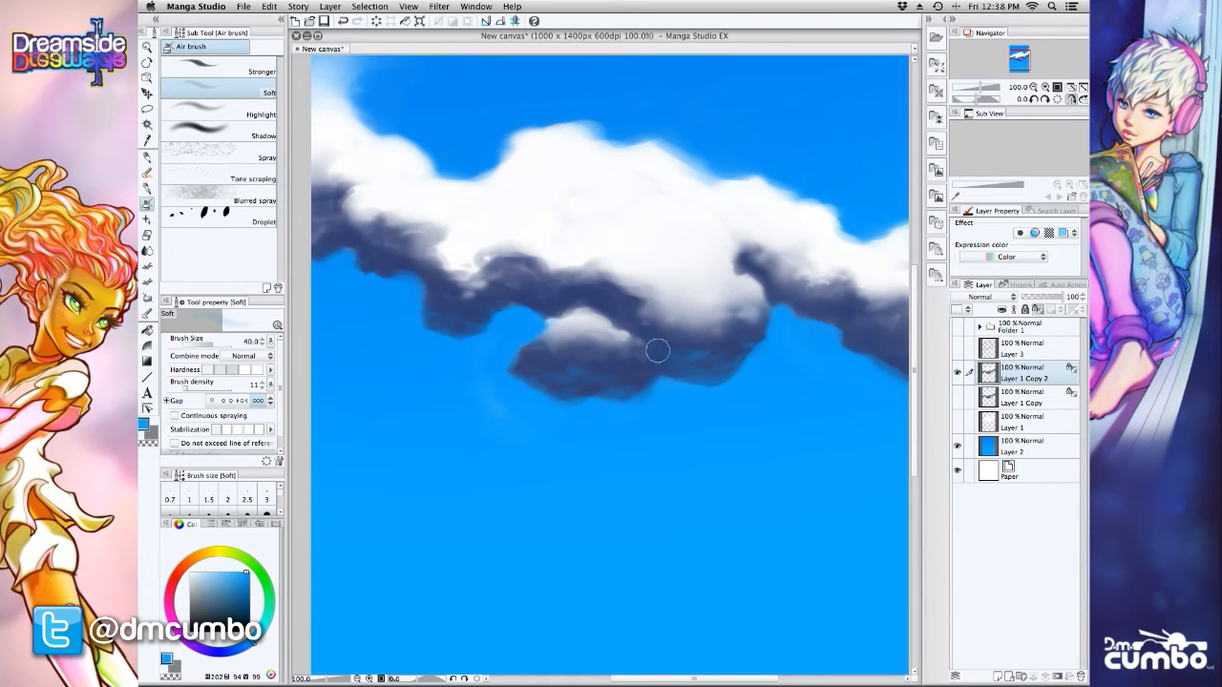
{"action": "key", "text": "bracketright"}
{"action": "key", "text": "bracketright"}
Brush sky blue into the shadow band under the cloud's right end, varying the brush size and finishing at 50.
{"action": "key", "text": "ctrl+minus"}
{"action": "key", "text": "ctrl+plus"}
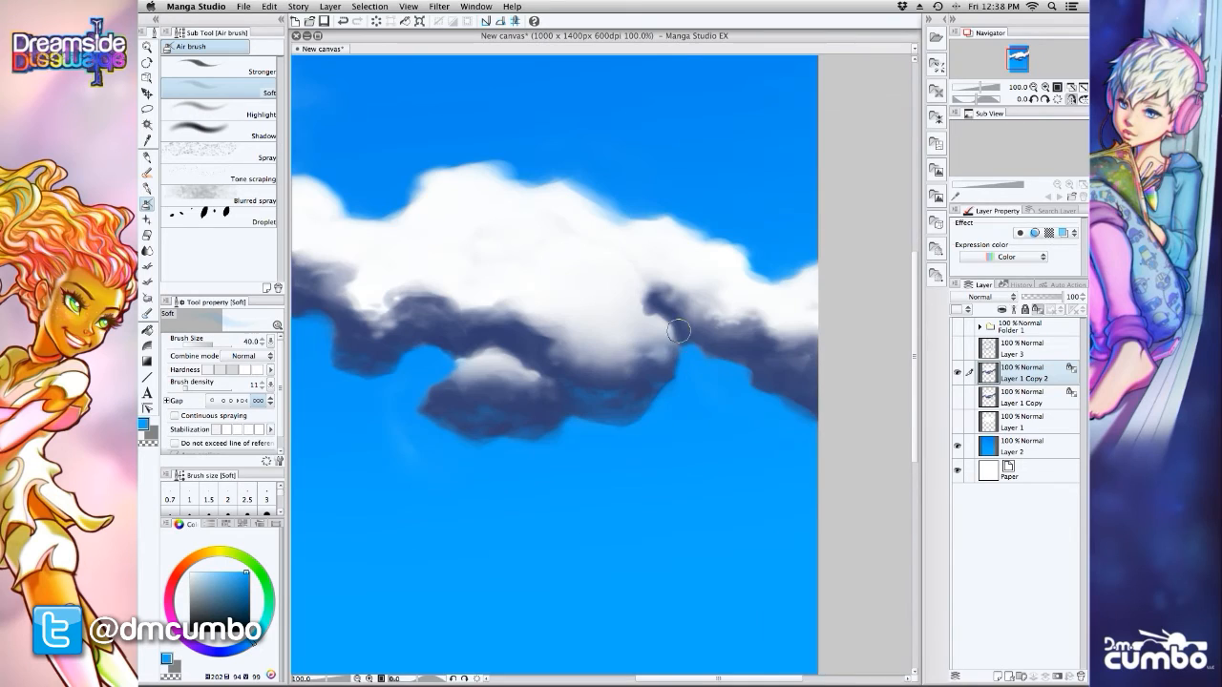
{"action": "key", "text": "bracketleft"}
{"action": "key", "text": "bracketleft"}
{"action": "key", "text": "bracketleft"}
{"action": "key", "text": "bracketright"}
{"action": "key", "text": "bracketright"}
{"action": "key", "text": "bracketright"}
{"action": "key", "text": "bracketright"}
{"action": "key", "text": "bracketright"}
{"action": "key", "text": "bracketleft"}
{"action": "key", "text": "bracketleft"}
{"action": "key", "text": "bracketleft"}
{"action": "key", "text": "bracketright"}
{"action": "key", "text": "bracketright"}
{"action": "key", "text": "bracketright"}
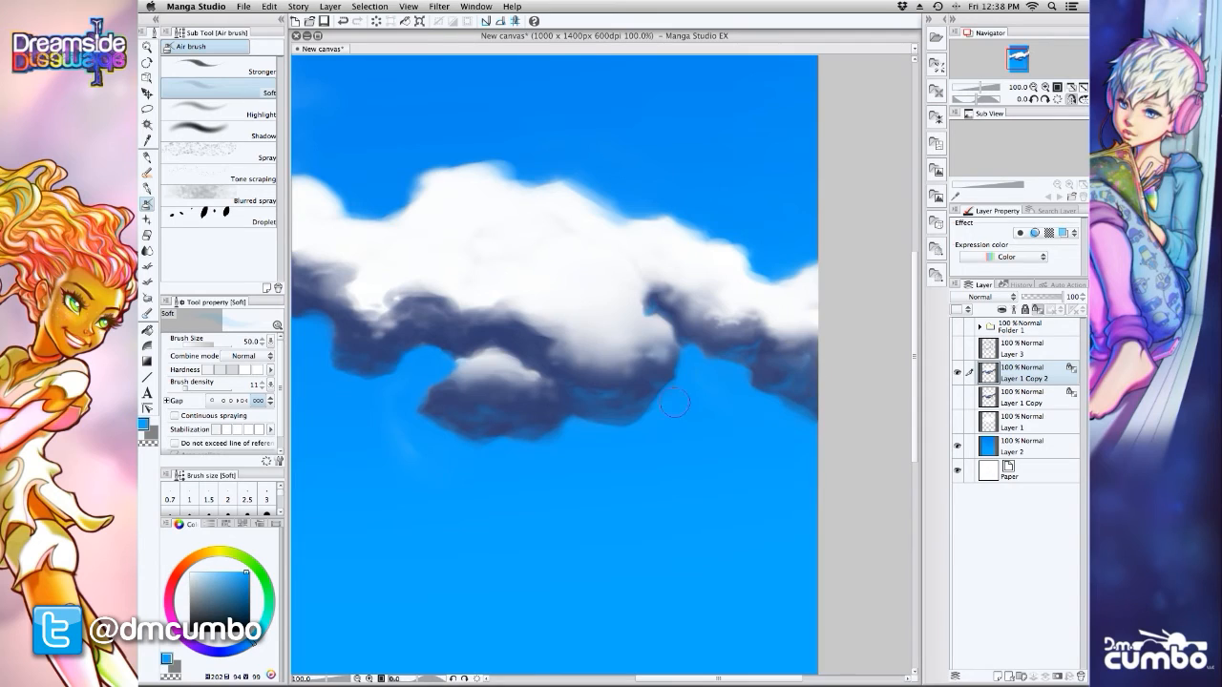
Tint the dark shadow just above the small lower puff with sky blue from brush size 30, finishing at 50.
{"action": "key", "text": "ctrl+minus"}
{"action": "key", "text": "ctrl+plus"}
{"action": "key", "text": "bracketleft"}
{"action": "key", "text": "bracketleft"}
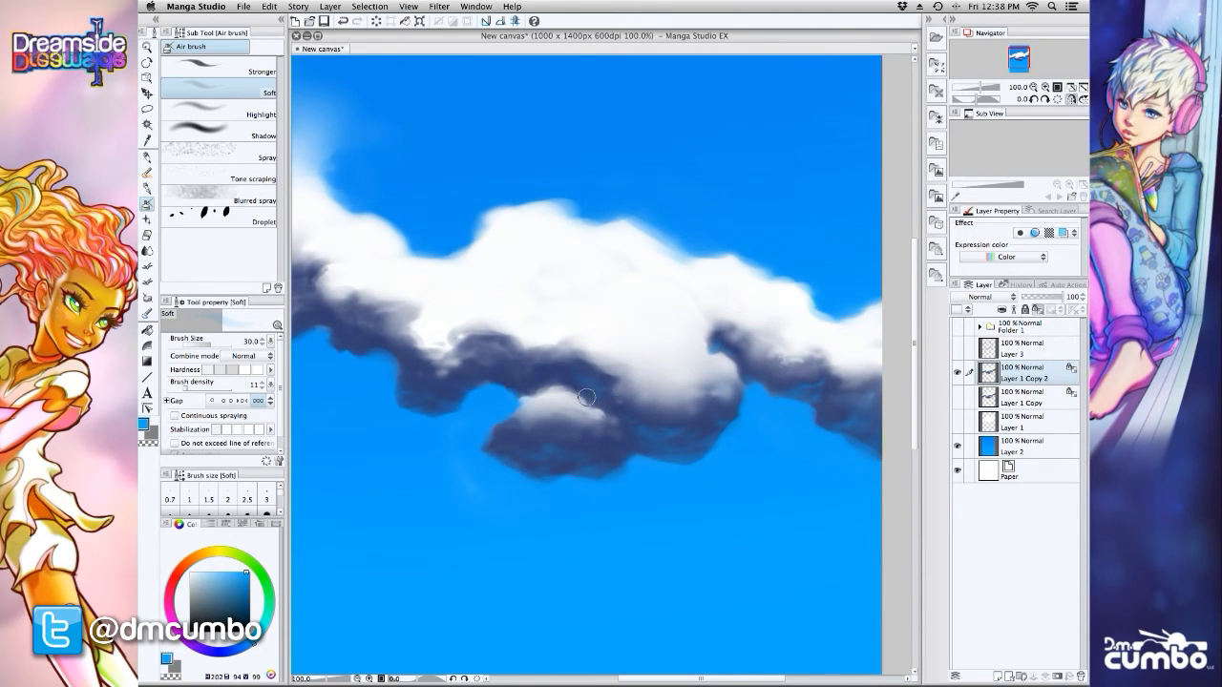
{"action": "left_click_drag", "start_coordinate": [390, 428], "coordinate": [401, 439]}
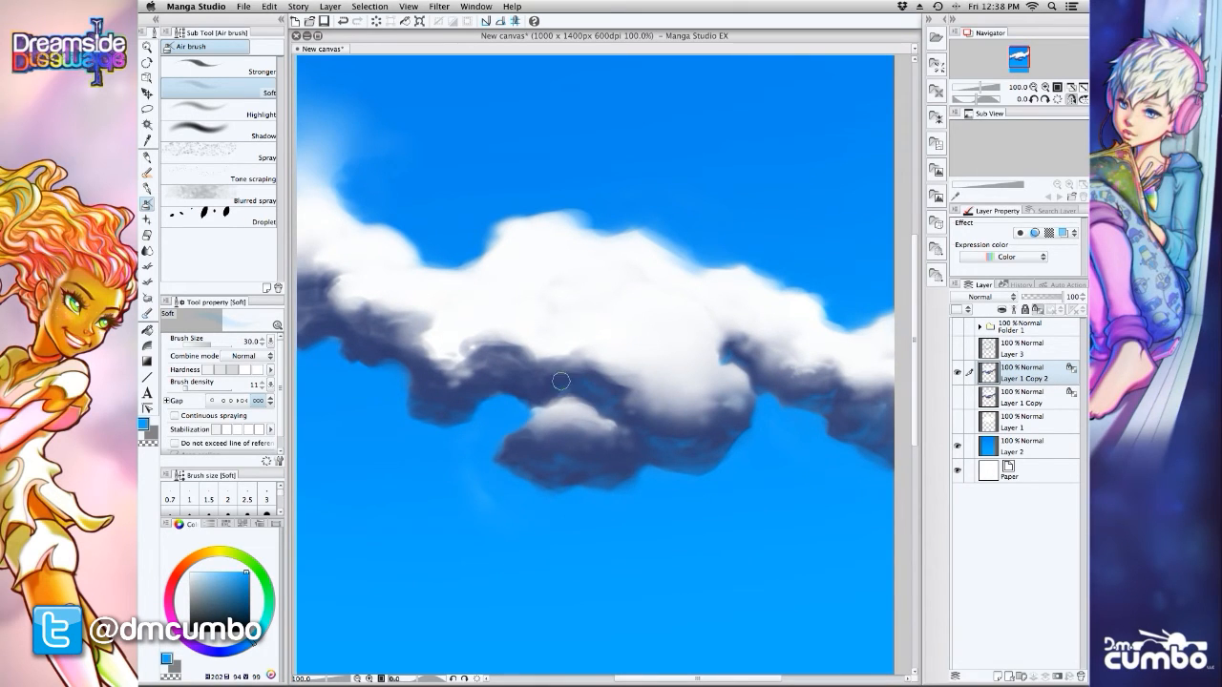
{"action": "key", "text": "bracketright"}
{"action": "key", "text": "bracketleft"}
{"action": "key", "text": "bracketleft"}
{"action": "key", "text": "bracketright"}
{"action": "key", "text": "bracketright"}
{"action": "key", "text": "bracketright"}
{"action": "key", "text": "bracketright"}
{"action": "key", "text": "bracketright"}
{"action": "key", "text": "bracketright"}
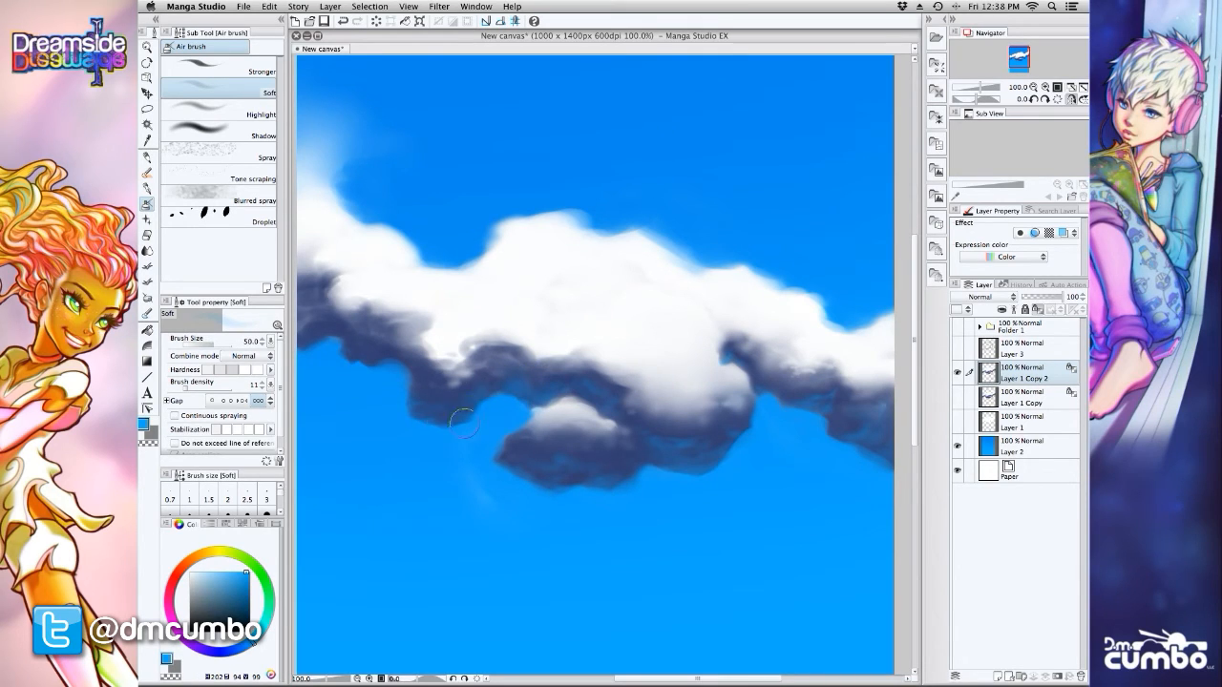
Paint sky blue over the hanging shadow lobe left of the small lower puff, finishing at brush size 50.
{"action": "key", "text": "bracketleft"}
{"action": "key", "text": "bracketleft"}
{"action": "key", "text": "bracketleft"}
{"action": "key", "text": "bracketleft"}
{"action": "key", "text": "bracketright"}
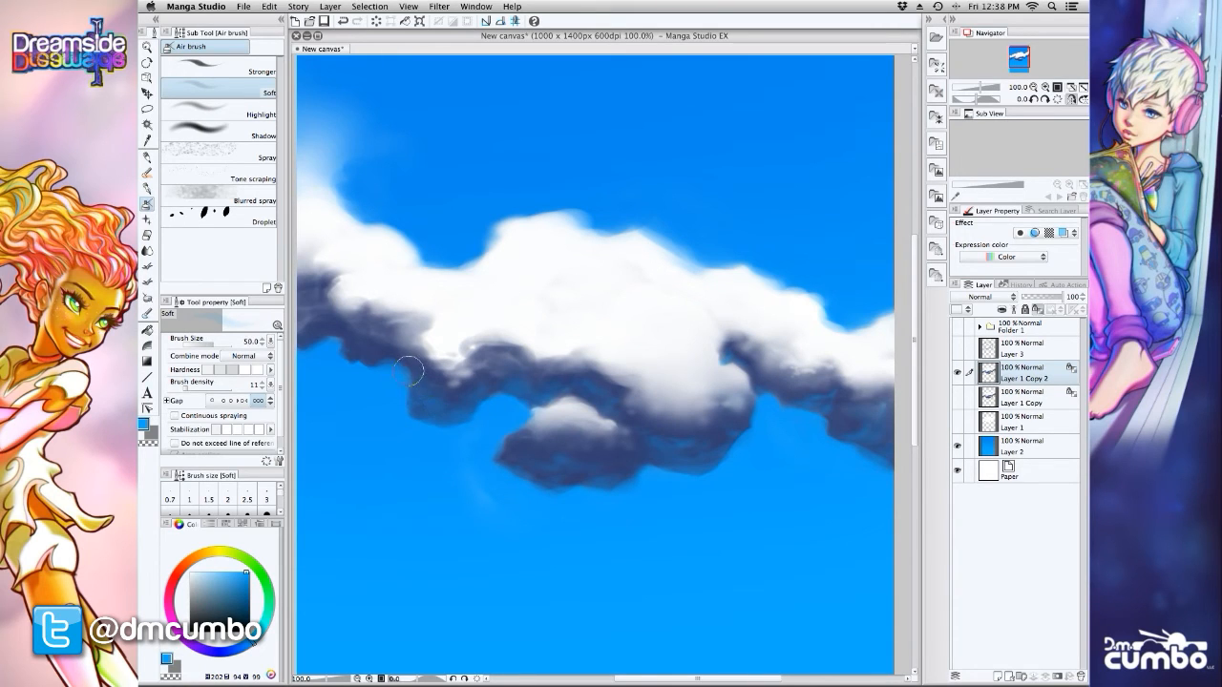
Tint the shadow at the cloud's far left edge with sky blue, reducing the brush from size 40 to 30.
{"action": "key", "text": "super+minus"}
{"action": "key", "text": "super+plus"}
{"action": "key", "text": "bracketright"}
{"action": "key", "text": "bracketright"}
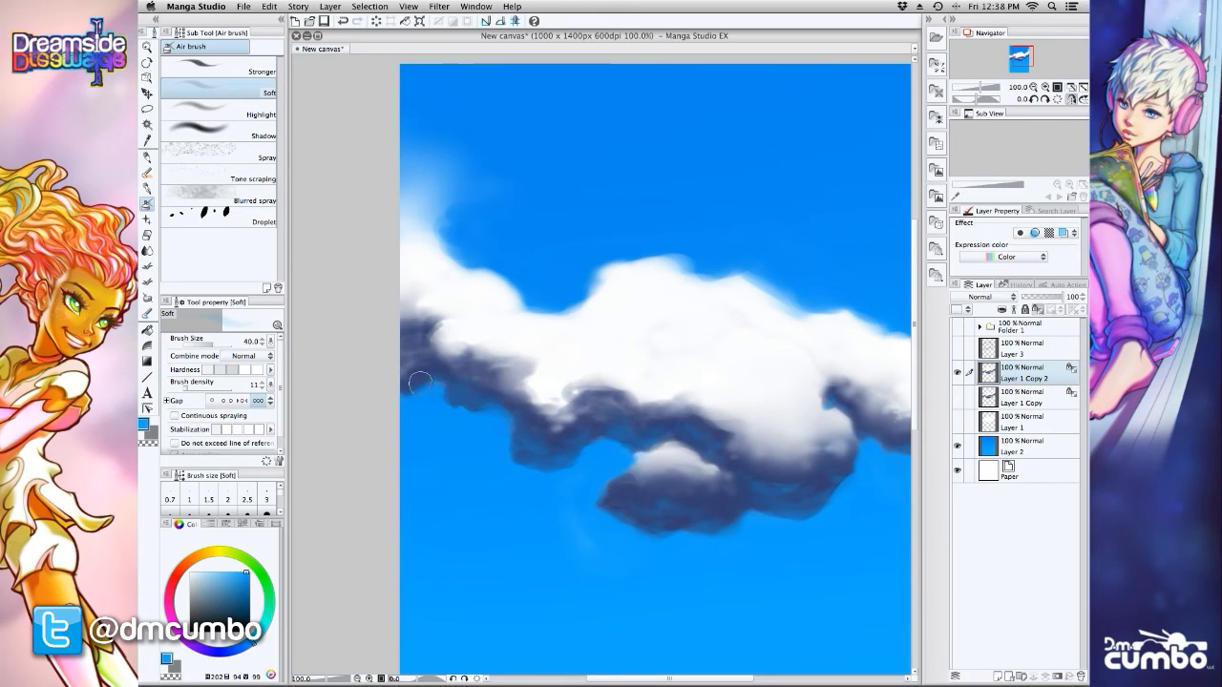
{"action": "key", "text": "bracketleft"}
{"action": "key", "text": "bracketleft"}
{"action": "key", "text": "bracketleft"}
{"action": "key", "text": "bracketleft"}
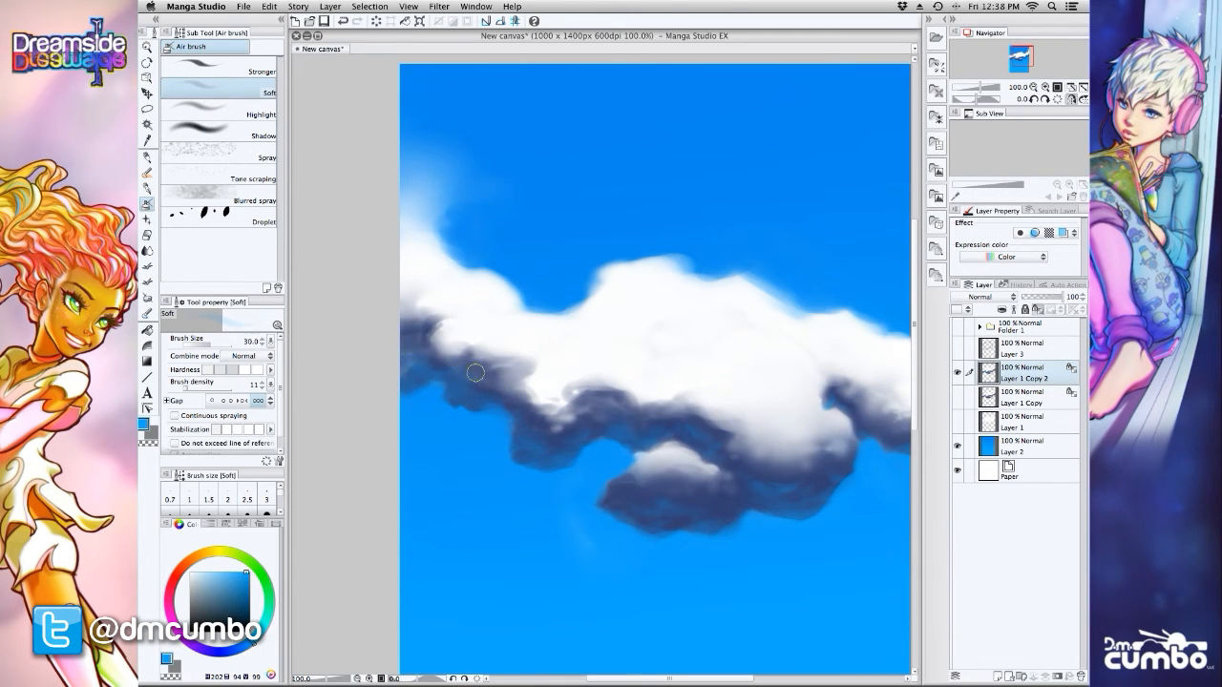
Strengthen the sky blue tint along the bottom of the left shadow lobes with the brush at size 60.
{"action": "key", "text": "bracketright"}
{"action": "key", "text": "bracketright"}
{"action": "key", "text": "bracketright"}
{"action": "scroll", "coordinate": [385, 422], "scroll_direction": "down", "scroll_amount": 1}
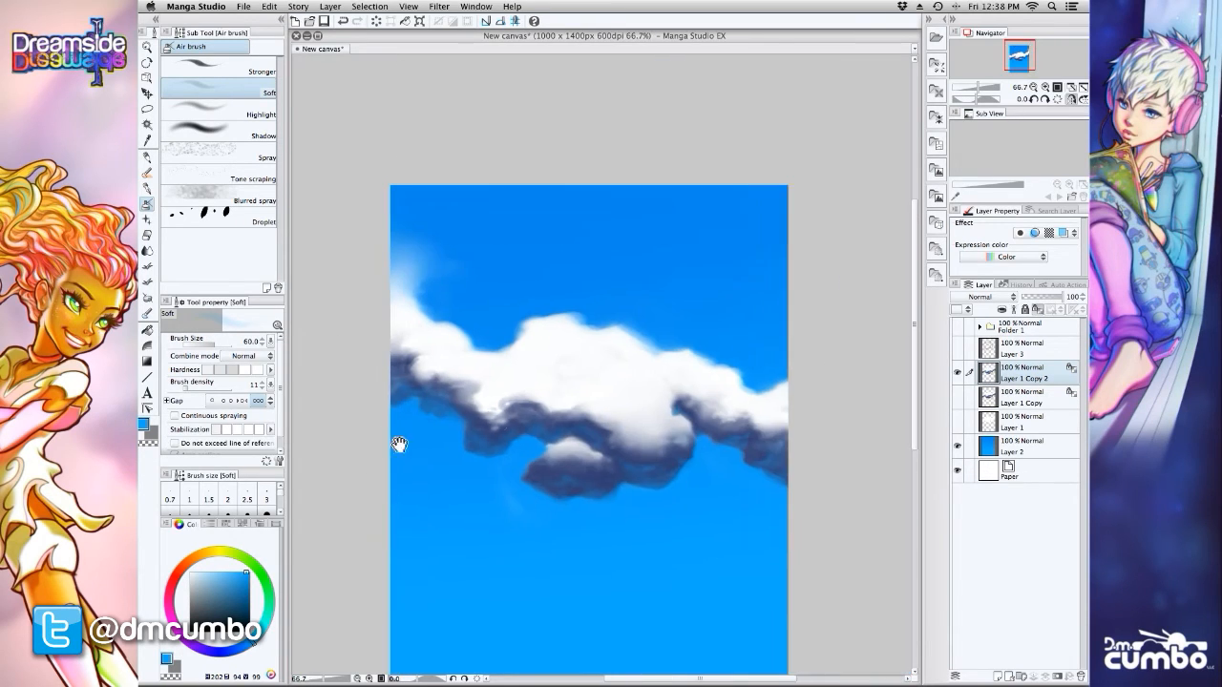
{"action": "scroll", "coordinate": [514, 426], "scroll_direction": "up", "scroll_amount": 1}
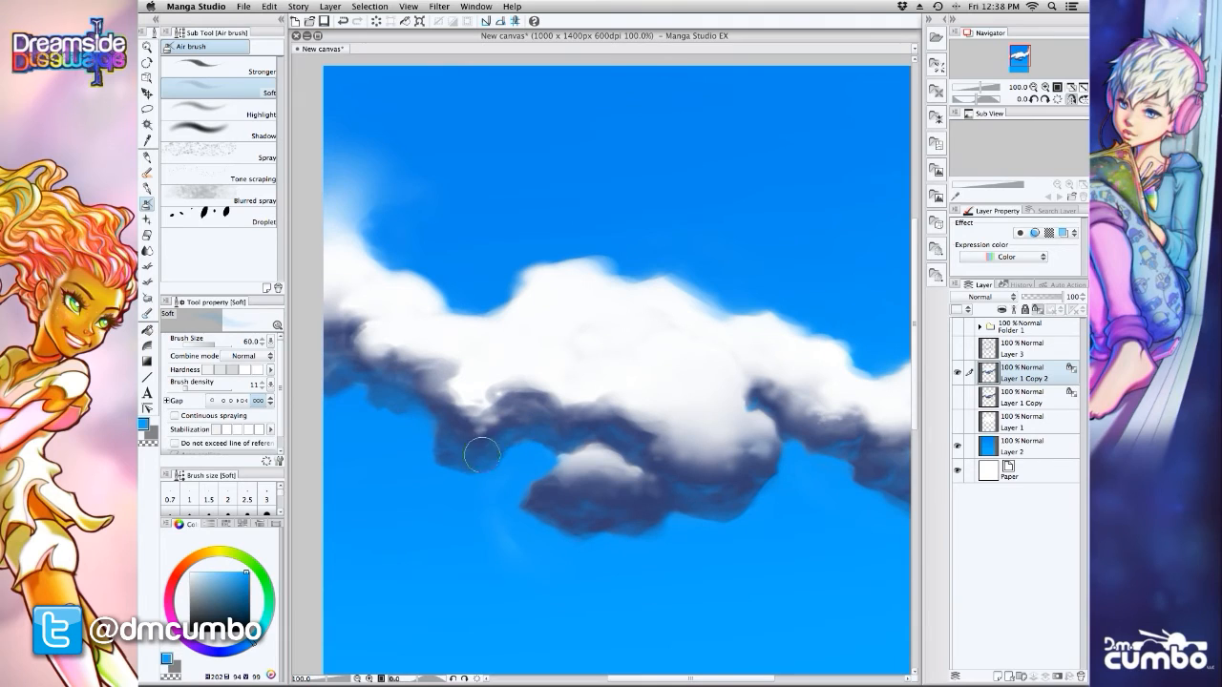
Sweep sky blue along the right-hand shadow band down to the canvas edge at brush size 80.
{"action": "key", "text": "bracketright"}
{"action": "key", "text": "bracketright"}
{"action": "scroll", "coordinate": [450, 433], "scroll_direction": "down", "scroll_amount": 1}
{"action": "scroll", "coordinate": [630, 401], "scroll_direction": "up", "scroll_amount": 1}
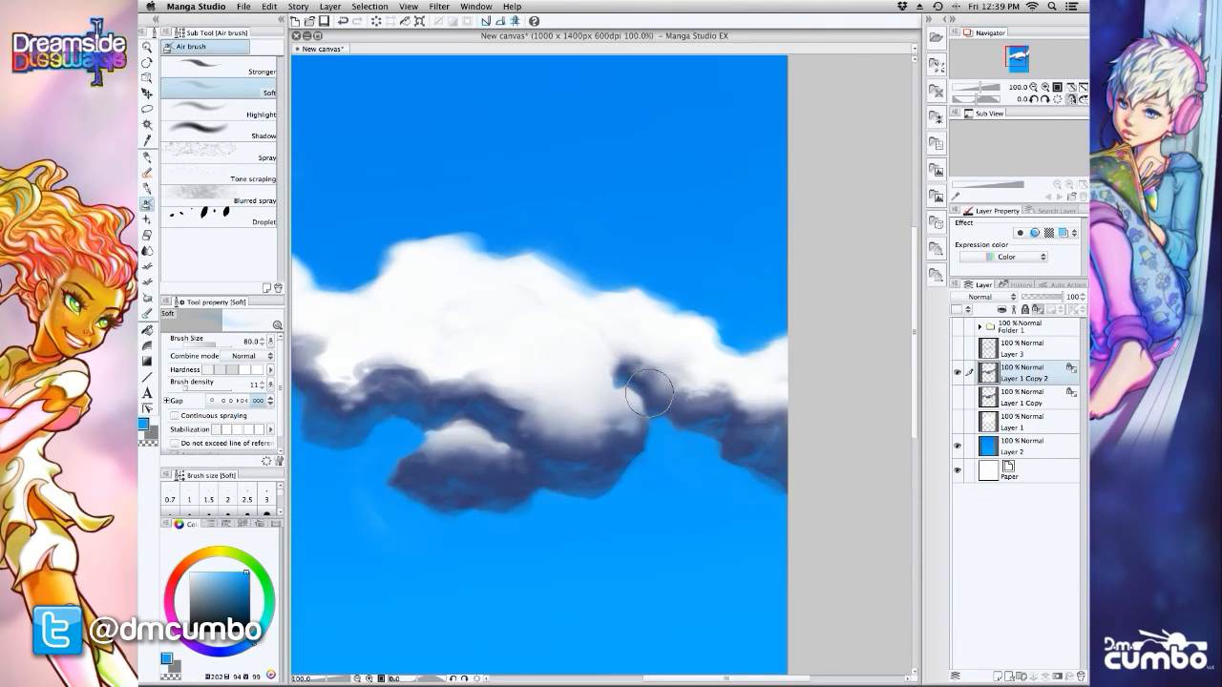
{"action": "mouse_move", "coordinate": [644, 395]}
{"action": "left_mouse_down"}
{"action": "mouse_move", "coordinate": [691, 428]}
{"action": "mouse_move", "coordinate": [733, 412]}
{"action": "mouse_move", "coordinate": [735, 425]}
{"action": "mouse_move", "coordinate": [723, 409]}
{"action": "mouse_move", "coordinate": [716, 424]}
{"action": "mouse_move", "coordinate": [726, 450]}
{"action": "mouse_move", "coordinate": [753, 445]}
{"action": "mouse_move", "coordinate": [718, 456]}
{"action": "mouse_move", "coordinate": [774, 470]}
{"action": "left_mouse_up"}
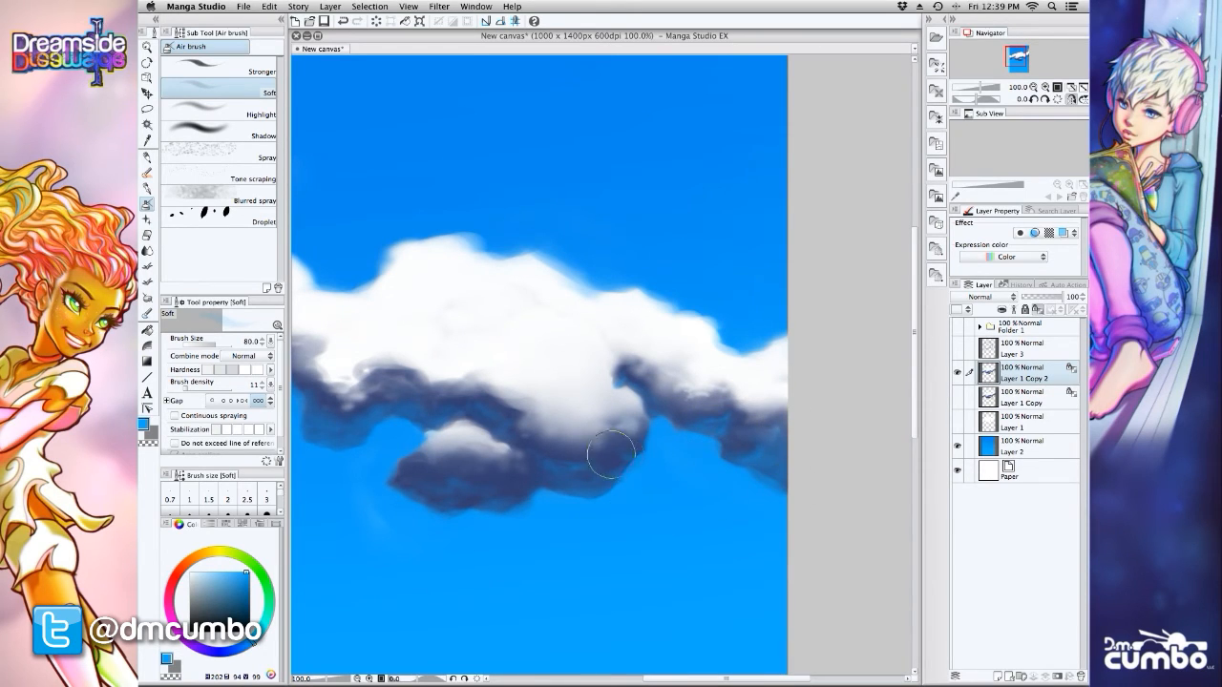
Tint the underside of the central bulge with sky blue, varying the brush size and finishing at 60.
{"action": "key", "text": "bracketleft"}
{"action": "key", "text": "bracketleft"}
{"action": "key", "text": "bracketleft"}
{"action": "left_click_drag", "start_coordinate": [615, 446], "coordinate": [586, 483]}
{"action": "key", "text": "bracketright"}
{"action": "key", "text": "bracketright"}
{"action": "key", "text": "bracketright"}
{"action": "key", "text": "bracketright"}
{"action": "key", "text": "bracketright"}
{"action": "key", "text": "super+minus"}
{"action": "key", "text": "super+plus"}
{"action": "key", "text": "bracketleft"}
{"action": "key", "text": "bracketleft"}
{"action": "key", "text": "bracketleft"}
{"action": "key", "text": "bracketleft"}
{"action": "key", "text": "bracketleft"}
{"action": "key", "text": "bracketleft"}
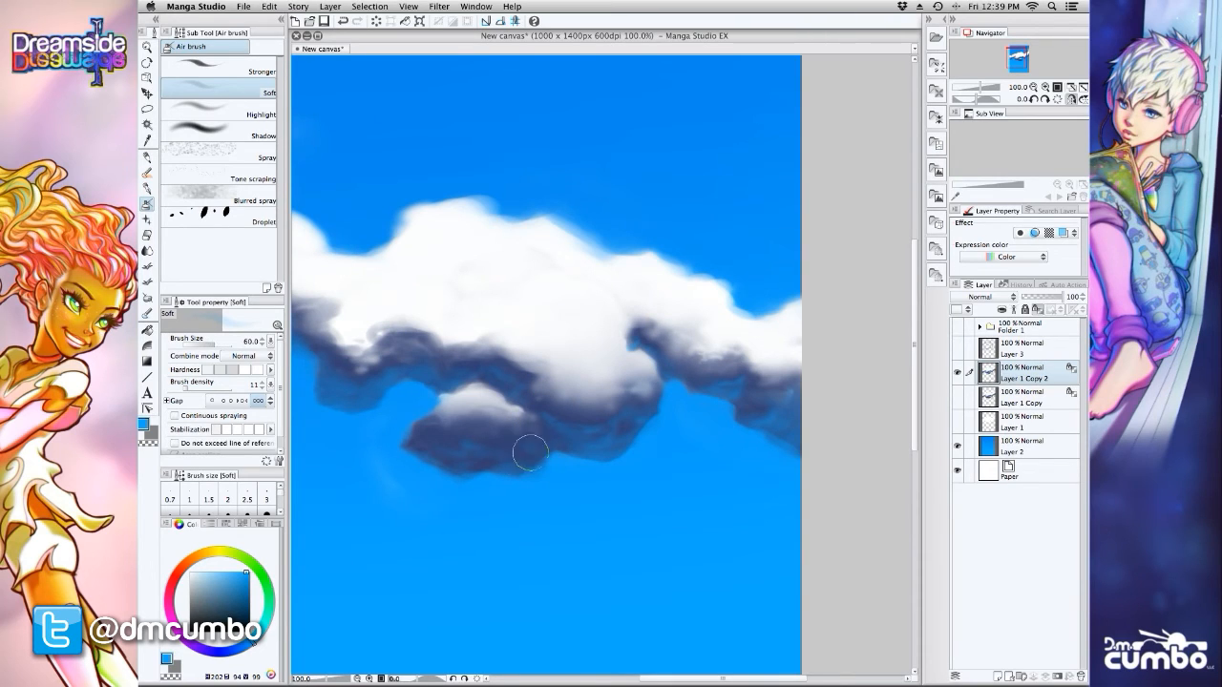
Glaze sky blue over the shadow of the small lower puff with brush sizes up to 100, finishing at 80.
{"action": "key", "text": "bracketright"}
{"action": "key", "text": "bracketright"}
{"action": "key", "text": "bracketright"}
{"action": "key", "text": "bracketright"}
{"action": "key", "text": "bracketright"}
{"action": "key", "text": "bracketright"}
{"action": "key", "text": "bracketleft"}
{"action": "key", "text": "bracketleft"}
{"action": "key", "text": "bracketleft"}
{"action": "key", "text": "bracketleft"}
{"action": "key", "text": "bracketleft"}
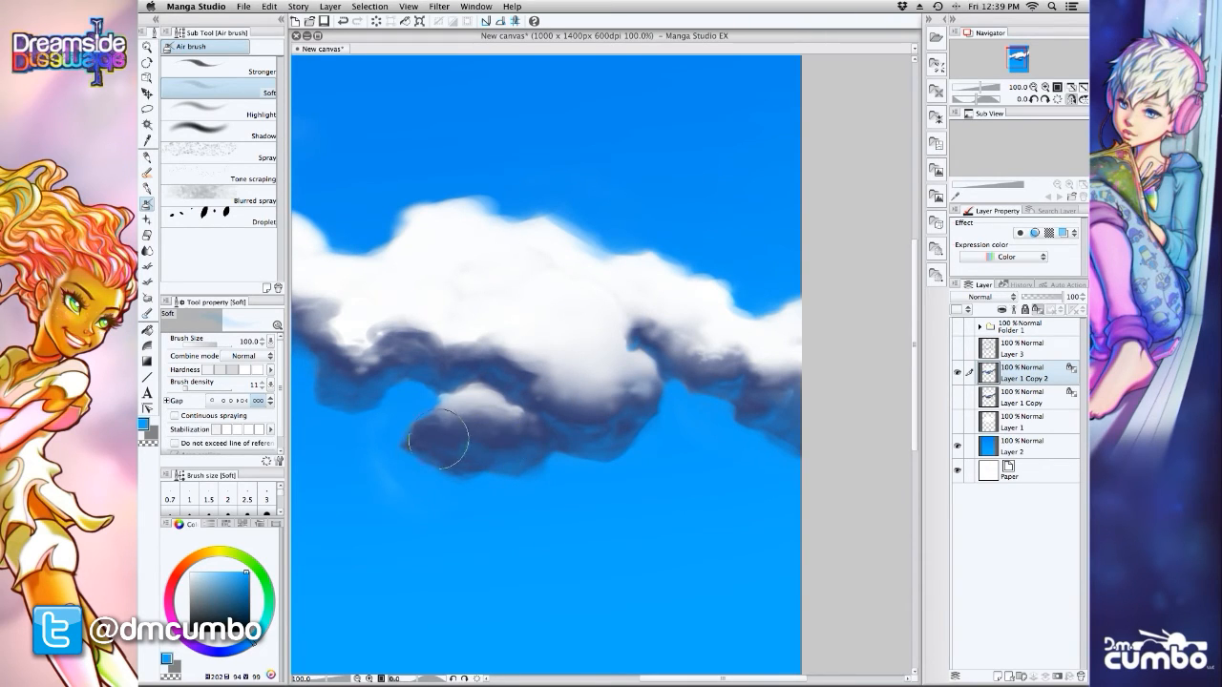
{"action": "key", "text": "bracketright"}
{"action": "key", "text": "bracketright"}
{"action": "key", "text": "bracketright"}
{"action": "key", "text": "super+minus"}
{"action": "left_click_drag", "start_coordinate": [445, 503], "coordinate": [546, 499]}
{"action": "left_click_drag", "start_coordinate": [481, 428], "coordinate": [475, 421]}
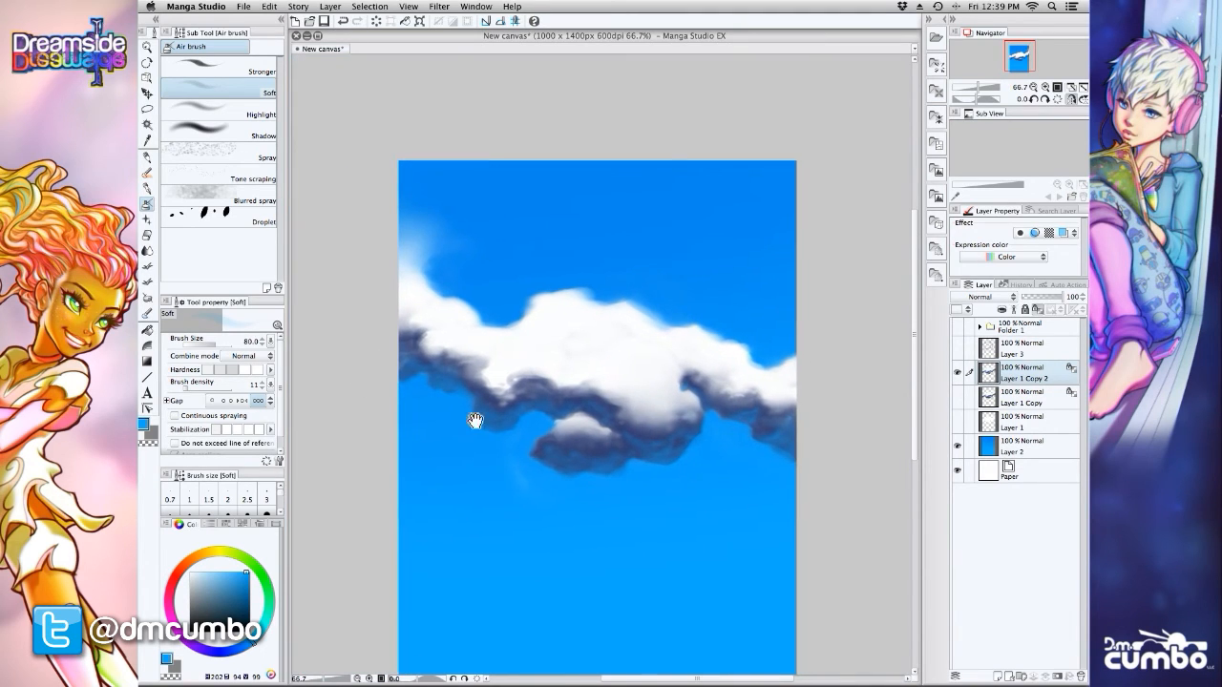
{"action": "key", "text": "super+plus"}
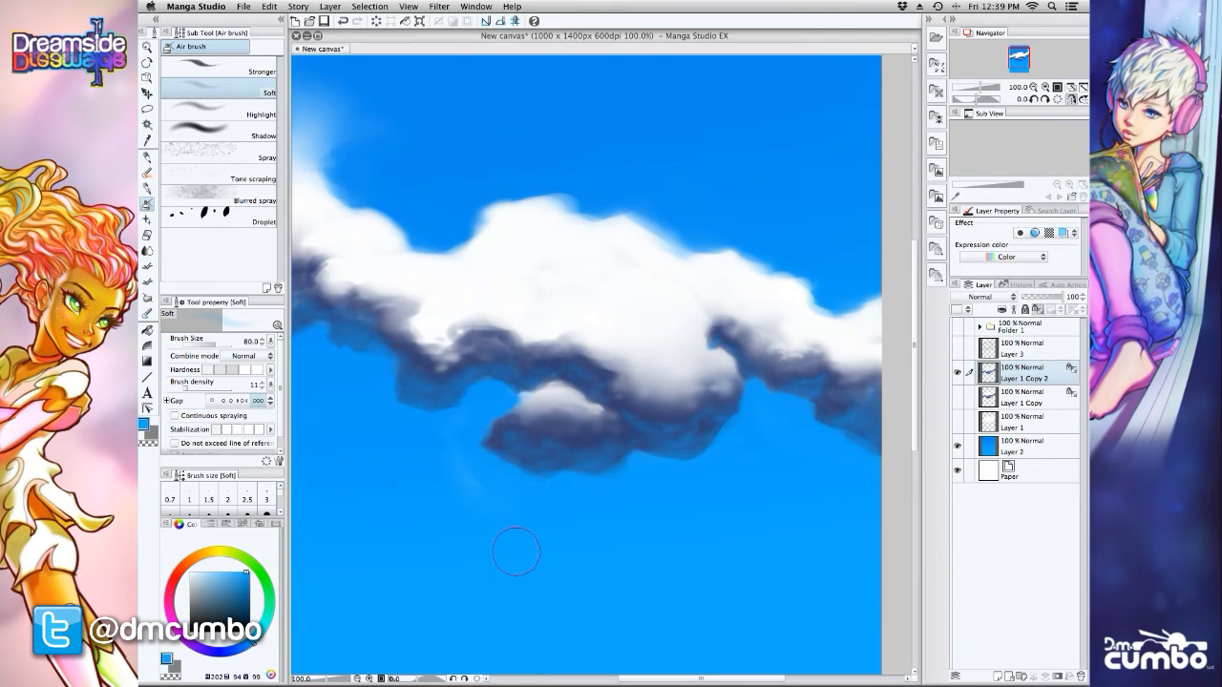
Add a new layer above Layer 1 Copy 2 and set its blending mode to Overlay.
{"action": "left_click", "coordinate": [998, 677]}
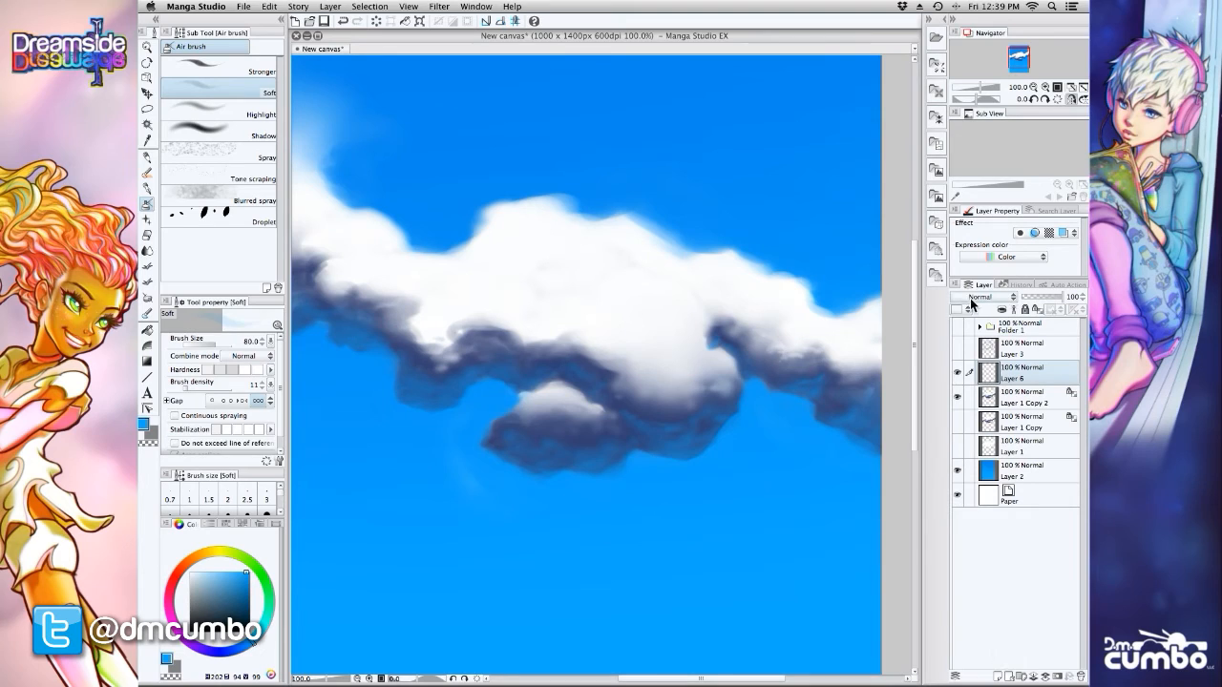
{"action": "left_click", "coordinate": [972, 301]}
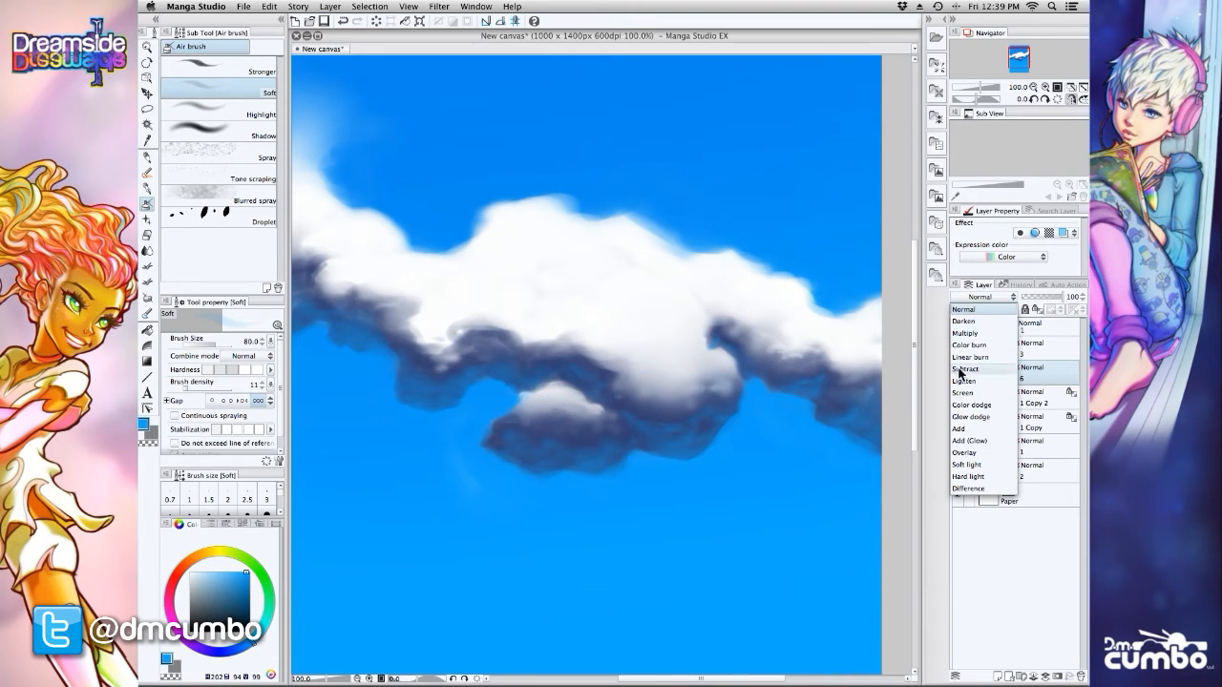
{"action": "left_click", "coordinate": [963, 455]}
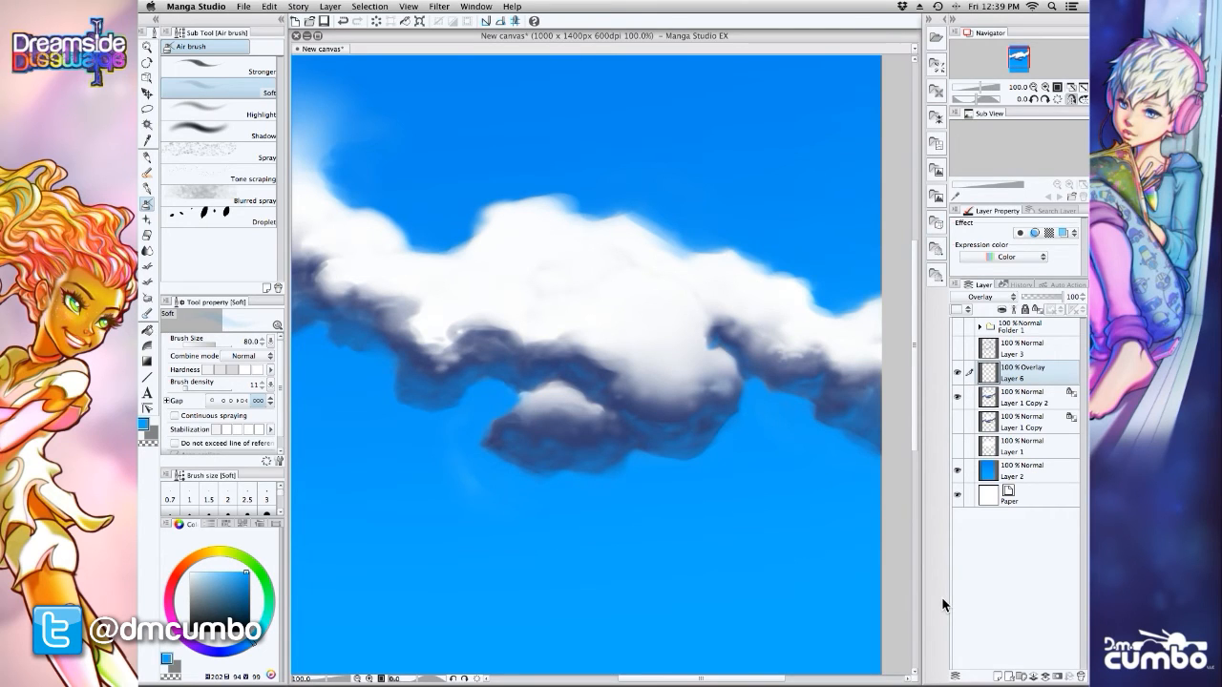
Choose a pale yellow with hue 59, saturation 51 and brightness 91 as the drawing colour.
{"action": "left_click", "coordinate": [550, 430], "text": "alt"}
{"action": "left_click_drag", "start_coordinate": [490, 510], "coordinate": [504, 486]}
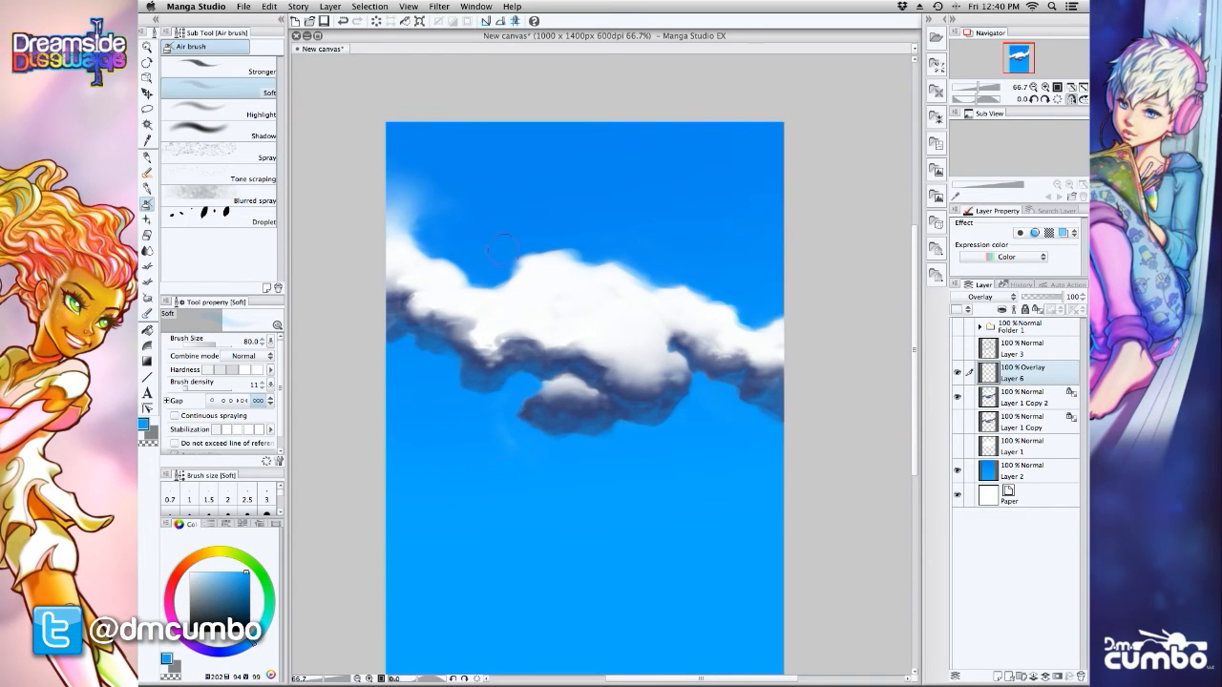
{"action": "left_click", "coordinate": [218, 551]}
{"action": "left_click", "coordinate": [217, 571]}
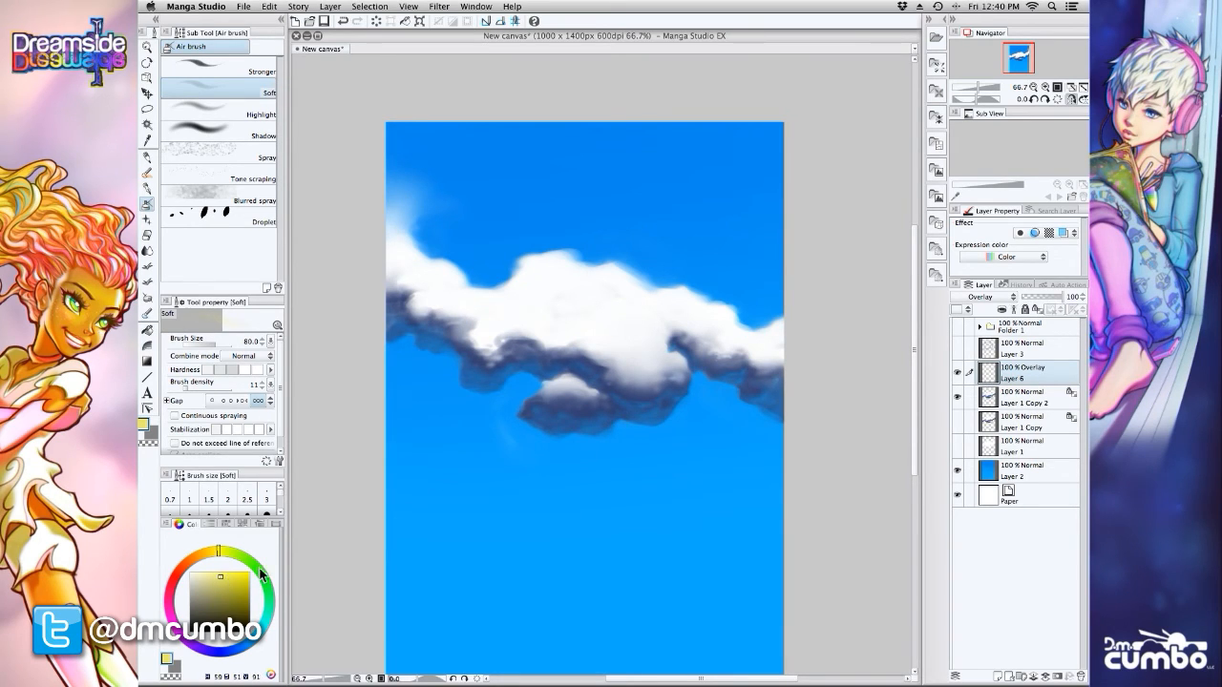
Set the Soft airbrush to the softest hardness, density 25 and size 170, and try the yellow on the cloud's centre.
{"action": "left_click_drag", "start_coordinate": [419, 514], "coordinate": [455, 540]}
{"action": "left_click_drag", "start_coordinate": [404, 330], "coordinate": [347, 356]}
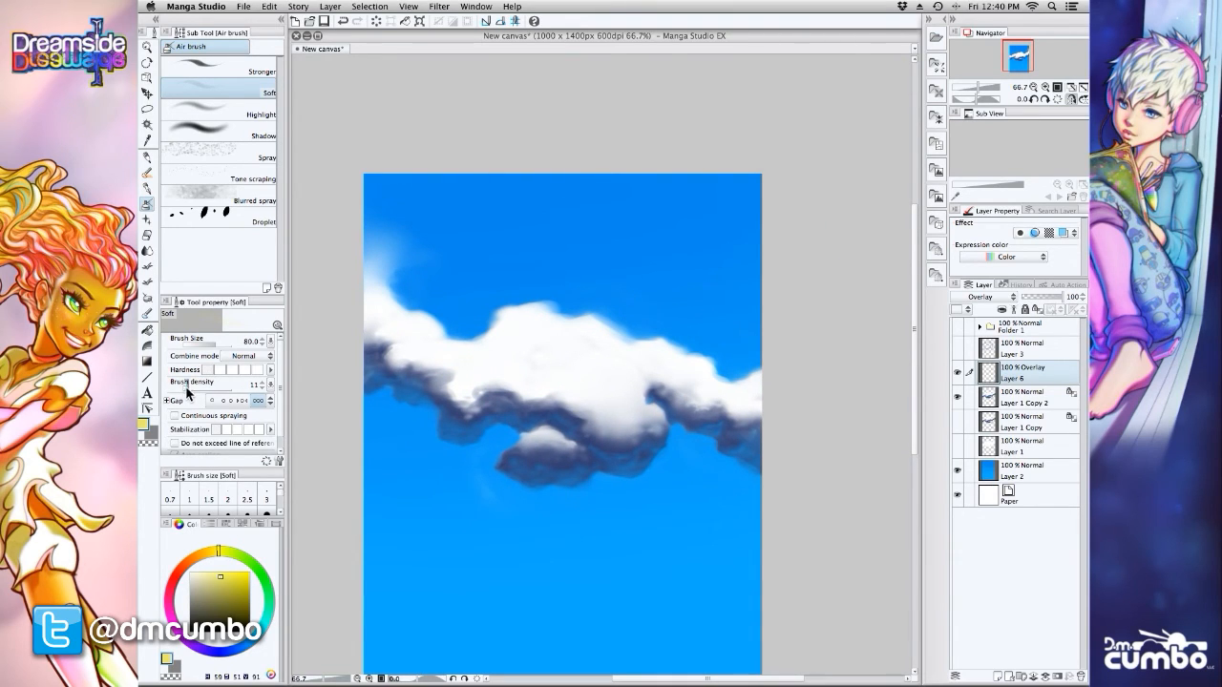
{"action": "left_click_drag", "start_coordinate": [647, 388], "coordinate": [654, 417]}
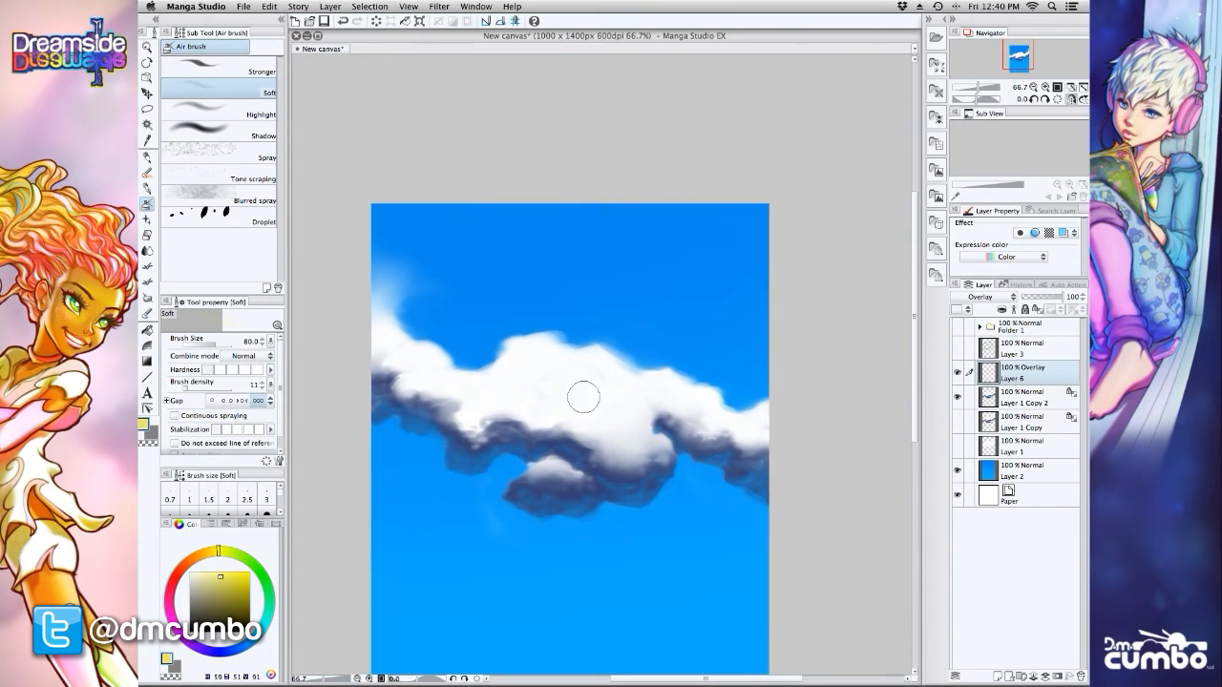
{"action": "key", "text": "bracketright"}
{"action": "key", "text": "bracketright"}
{"action": "key", "text": "bracketright"}
{"action": "key", "text": "bracketright"}
{"action": "mouse_move", "coordinate": [625, 423]}
{"action": "left_mouse_down"}
{"action": "mouse_move", "coordinate": [531, 404]}
{"action": "mouse_move", "coordinate": [557, 370]}
{"action": "mouse_move", "coordinate": [496, 373]}
{"action": "mouse_move", "coordinate": [535, 416]}
{"action": "mouse_move", "coordinate": [440, 393]}
{"action": "mouse_move", "coordinate": [421, 383]}
{"action": "mouse_move", "coordinate": [430, 364]}
{"action": "mouse_move", "coordinate": [372, 314]}
{"action": "mouse_move", "coordinate": [392, 334]}
{"action": "mouse_move", "coordinate": [385, 364]}
{"action": "mouse_move", "coordinate": [384, 337]}
{"action": "mouse_move", "coordinate": [417, 344]}
{"action": "mouse_move", "coordinate": [427, 377]}
{"action": "mouse_move", "coordinate": [406, 389]}
{"action": "mouse_move", "coordinate": [398, 372]}
{"action": "mouse_move", "coordinate": [537, 440]}
{"action": "mouse_move", "coordinate": [575, 438]}
{"action": "left_mouse_up"}
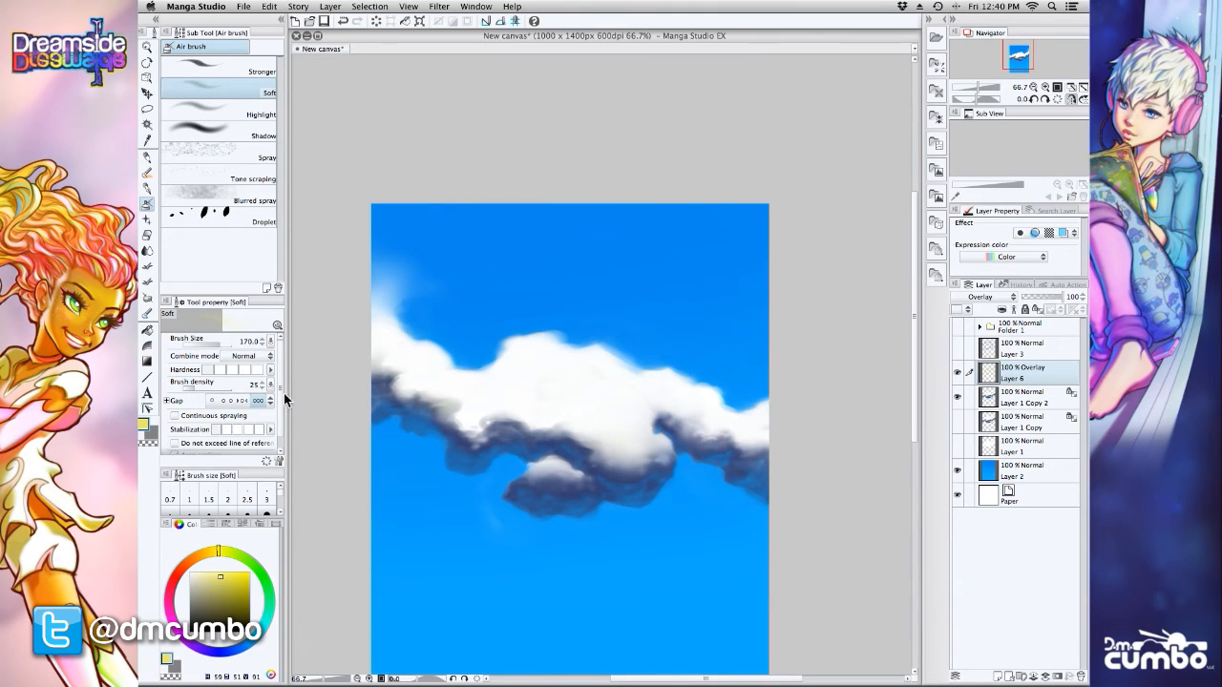
Brush pale yellow across the cloud's white body and the upper edge of its shadows, enlarging the brush to 250.
{"action": "mouse_move", "coordinate": [379, 366]}
{"action": "left_mouse_down"}
{"action": "mouse_move", "coordinate": [402, 385]}
{"action": "mouse_move", "coordinate": [560, 424]}
{"action": "mouse_move", "coordinate": [592, 448]}
{"action": "mouse_move", "coordinate": [714, 419]}
{"action": "mouse_move", "coordinate": [725, 431]}
{"action": "mouse_move", "coordinate": [660, 400]}
{"action": "mouse_move", "coordinate": [755, 426]}
{"action": "left_mouse_up"}
{"action": "mouse_move", "coordinate": [616, 476]}
{"action": "left_mouse_down"}
{"action": "mouse_move", "coordinate": [522, 459]}
{"action": "mouse_move", "coordinate": [554, 409]}
{"action": "mouse_move", "coordinate": [502, 408]}
{"action": "mouse_move", "coordinate": [588, 379]}
{"action": "mouse_move", "coordinate": [621, 386]}
{"action": "mouse_move", "coordinate": [655, 400]}
{"action": "mouse_move", "coordinate": [450, 434]}
{"action": "mouse_move", "coordinate": [490, 468]}
{"action": "mouse_move", "coordinate": [563, 381]}
{"action": "mouse_move", "coordinate": [441, 409]}
{"action": "left_mouse_up"}
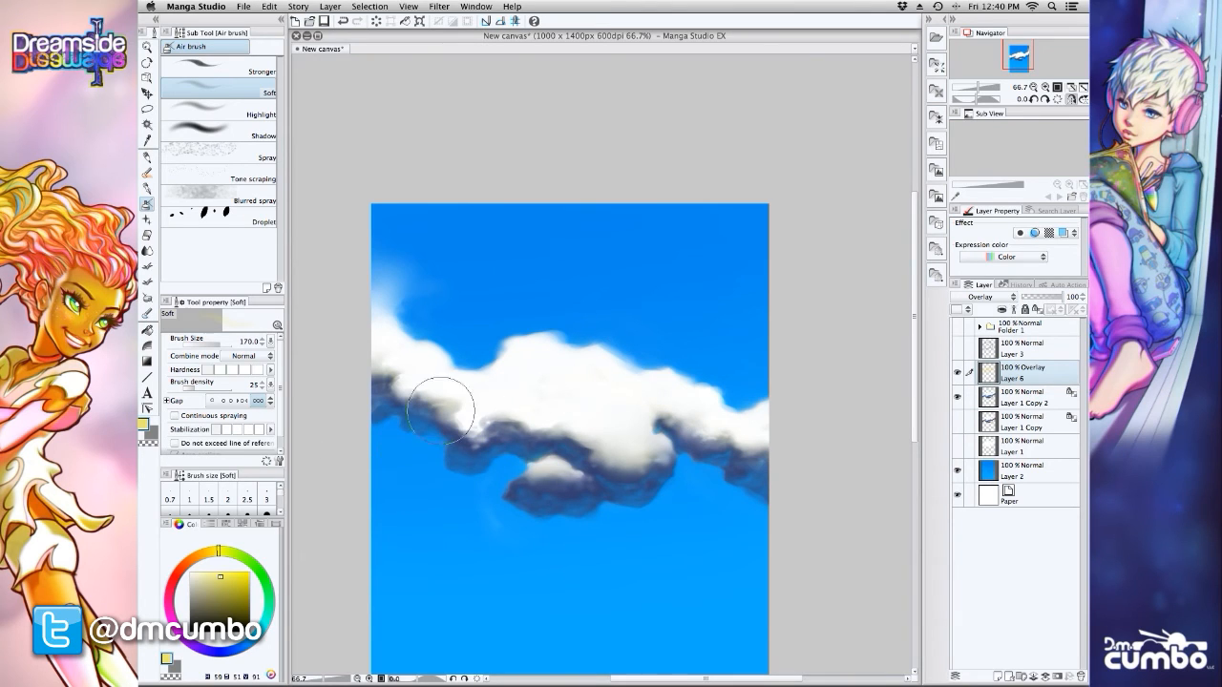
{"action": "left_click_drag", "start_coordinate": [534, 502], "coordinate": [512, 489]}
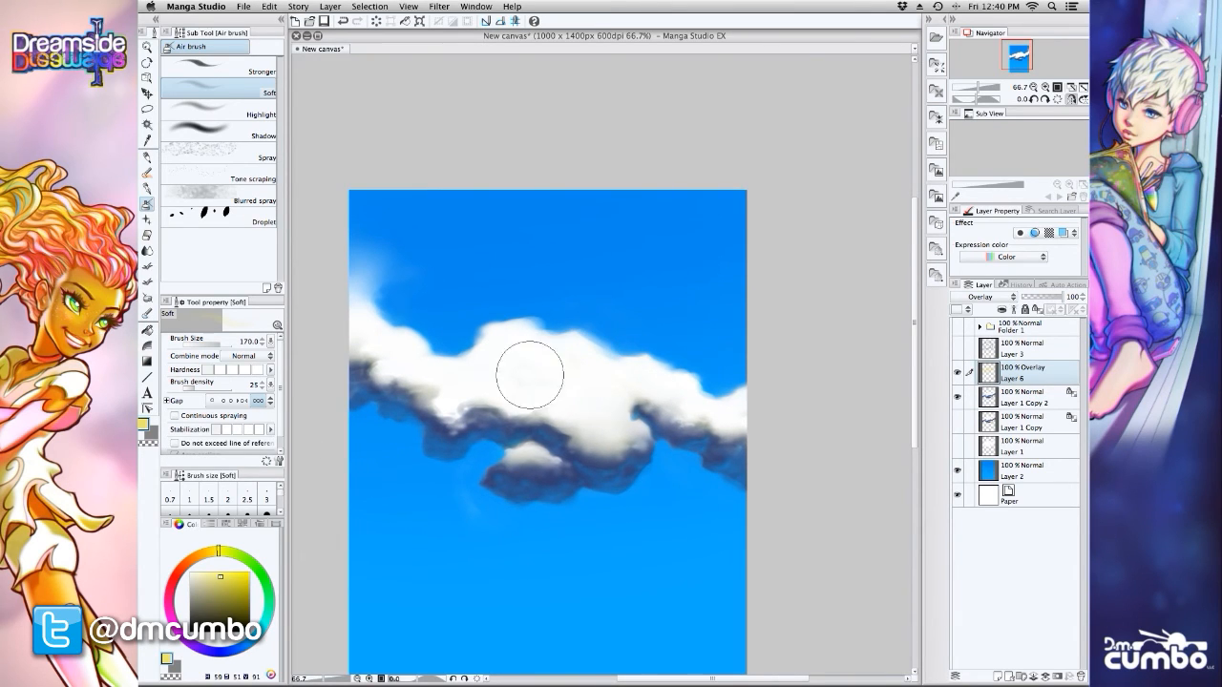
{"action": "mouse_move", "coordinate": [530, 374]}
{"action": "left_mouse_down"}
{"action": "mouse_move", "coordinate": [393, 406]}
{"action": "mouse_move", "coordinate": [432, 395]}
{"action": "mouse_move", "coordinate": [415, 389]}
{"action": "mouse_move", "coordinate": [464, 402]}
{"action": "mouse_move", "coordinate": [456, 413]}
{"action": "mouse_move", "coordinate": [427, 399]}
{"action": "mouse_move", "coordinate": [546, 415]}
{"action": "mouse_move", "coordinate": [656, 401]}
{"action": "mouse_move", "coordinate": [756, 430]}
{"action": "mouse_move", "coordinate": [597, 385]}
{"action": "mouse_move", "coordinate": [550, 344]}
{"action": "mouse_move", "coordinate": [521, 352]}
{"action": "left_mouse_up"}
{"action": "key", "text": "bracketright"}
{"action": "key", "text": "bracketright"}
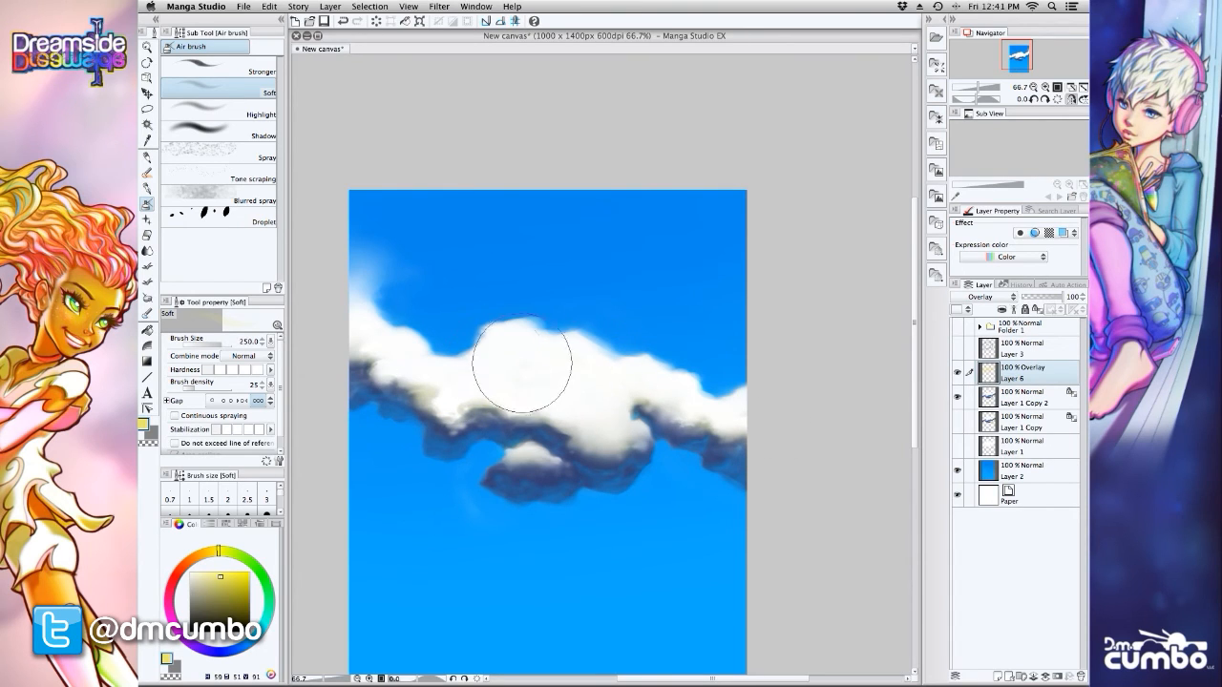
{"action": "left_click_drag", "start_coordinate": [370, 512], "coordinate": [464, 505]}
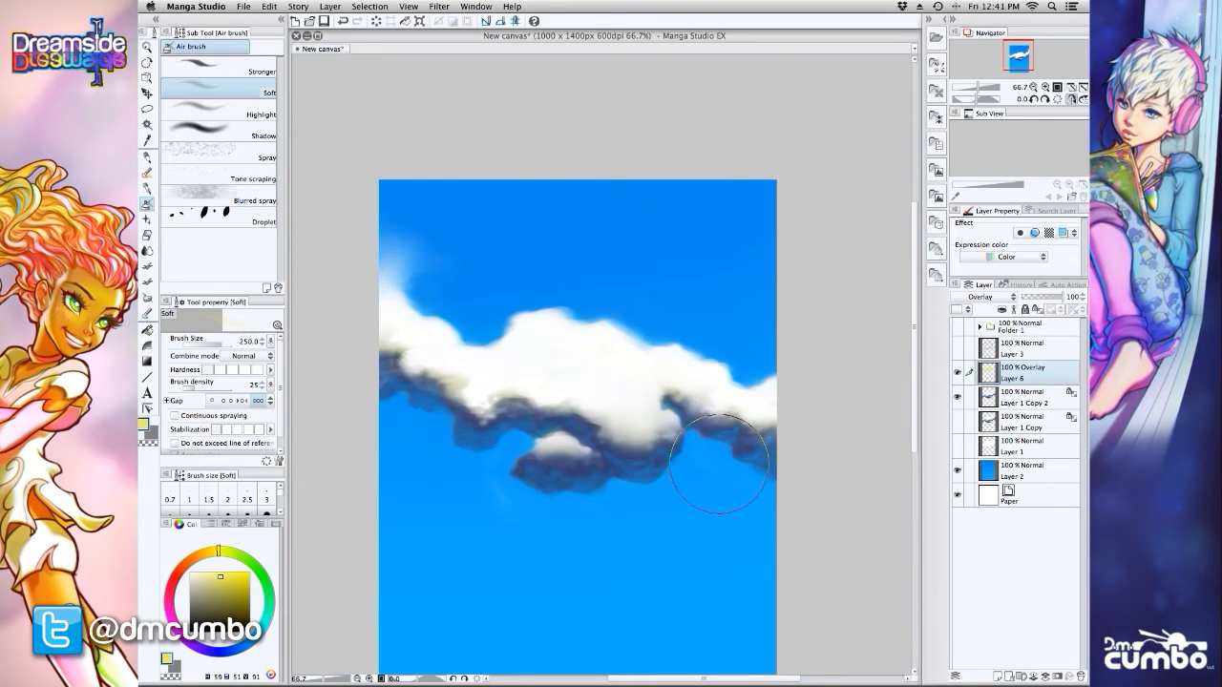
{"action": "left_click_drag", "start_coordinate": [464, 531], "coordinate": [475, 488]}
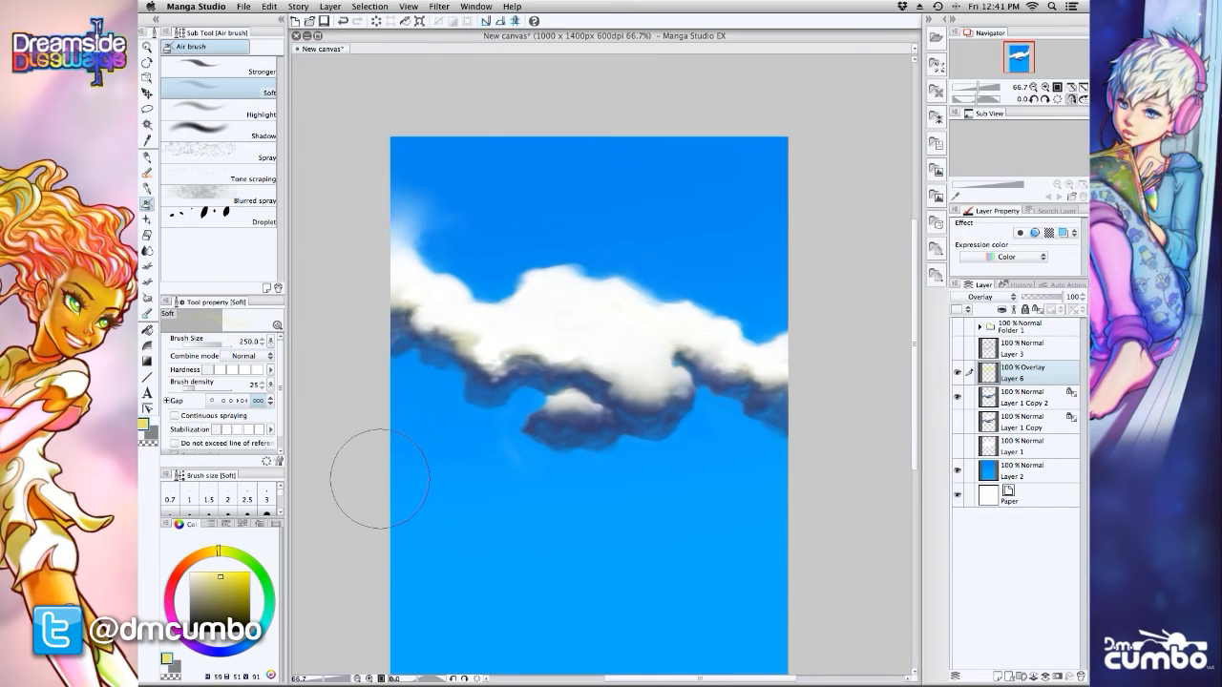
Choose a pale pink with hue 307, saturation 24 and brightness 99, and paint it over the central shadows at size 150.
{"action": "left_click", "coordinate": [169, 602]}
{"action": "left_click", "coordinate": [202, 574]}
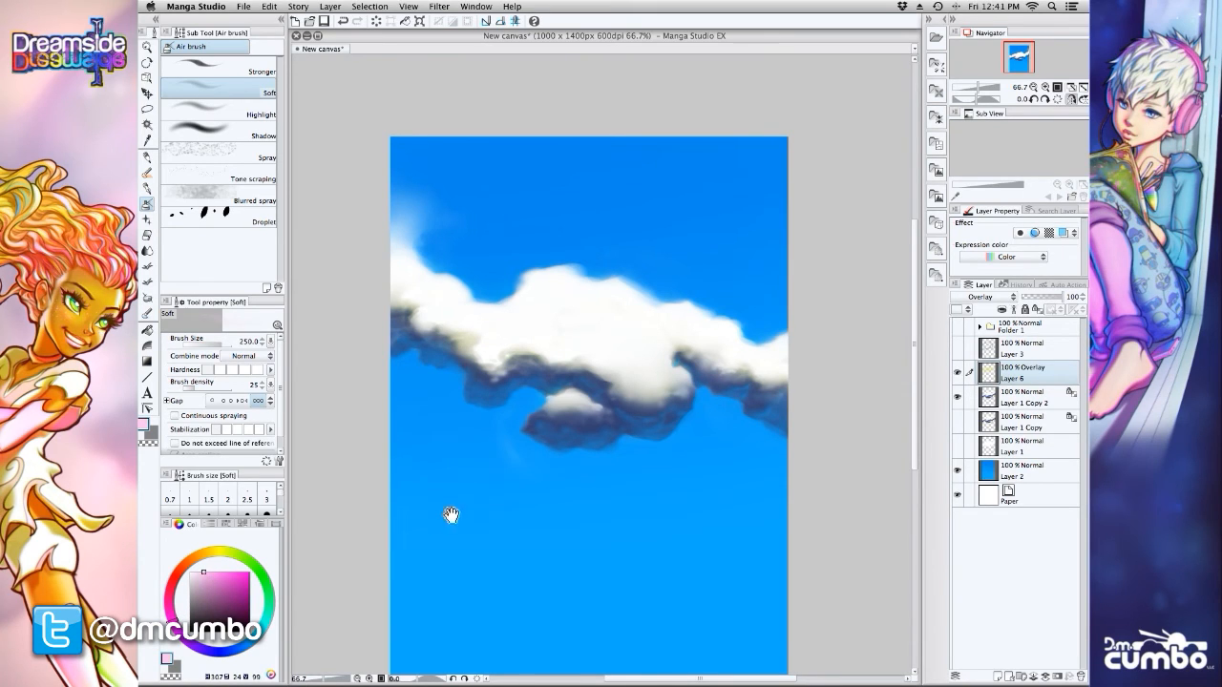
{"action": "left_click_drag", "start_coordinate": [450, 512], "coordinate": [516, 528]}
{"action": "left_click_drag", "start_coordinate": [410, 414], "coordinate": [401, 412]}
{"action": "left_click", "coordinate": [544, 419], "text": "super"}
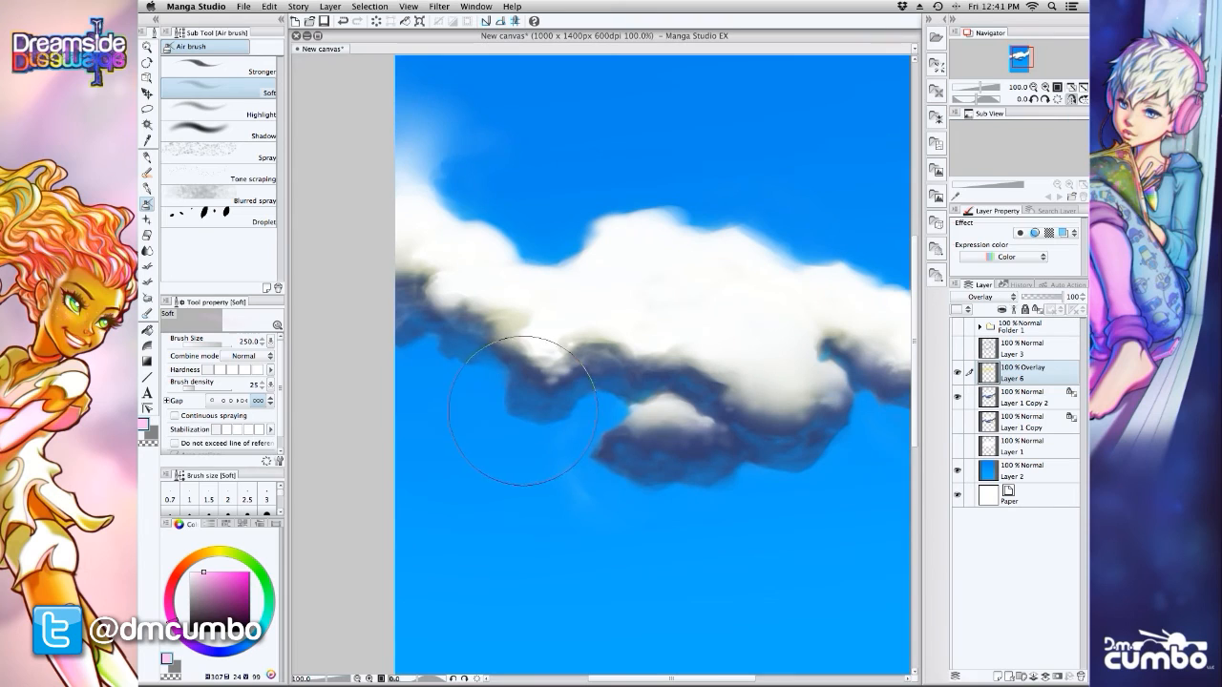
{"action": "key", "text": "bracketleft"}
{"action": "key", "text": "bracketleft"}
{"action": "key", "text": "bracketleft"}
{"action": "key", "text": "bracketleft"}
{"action": "key", "text": "bracketright"}
{"action": "key", "text": "bracketright"}
{"action": "key", "text": "bracketright"}
{"action": "mouse_move", "coordinate": [565, 380]}
{"action": "left_mouse_down"}
{"action": "mouse_move", "coordinate": [678, 388]}
{"action": "mouse_move", "coordinate": [688, 377]}
{"action": "mouse_move", "coordinate": [716, 401]}
{"action": "mouse_move", "coordinate": [695, 393]}
{"action": "mouse_move", "coordinate": [740, 456]}
{"action": "mouse_move", "coordinate": [718, 472]}
{"action": "mouse_move", "coordinate": [663, 474]}
{"action": "mouse_move", "coordinate": [610, 458]}
{"action": "left_mouse_up"}
{"action": "left_click", "coordinate": [538, 450], "text": "alt"}
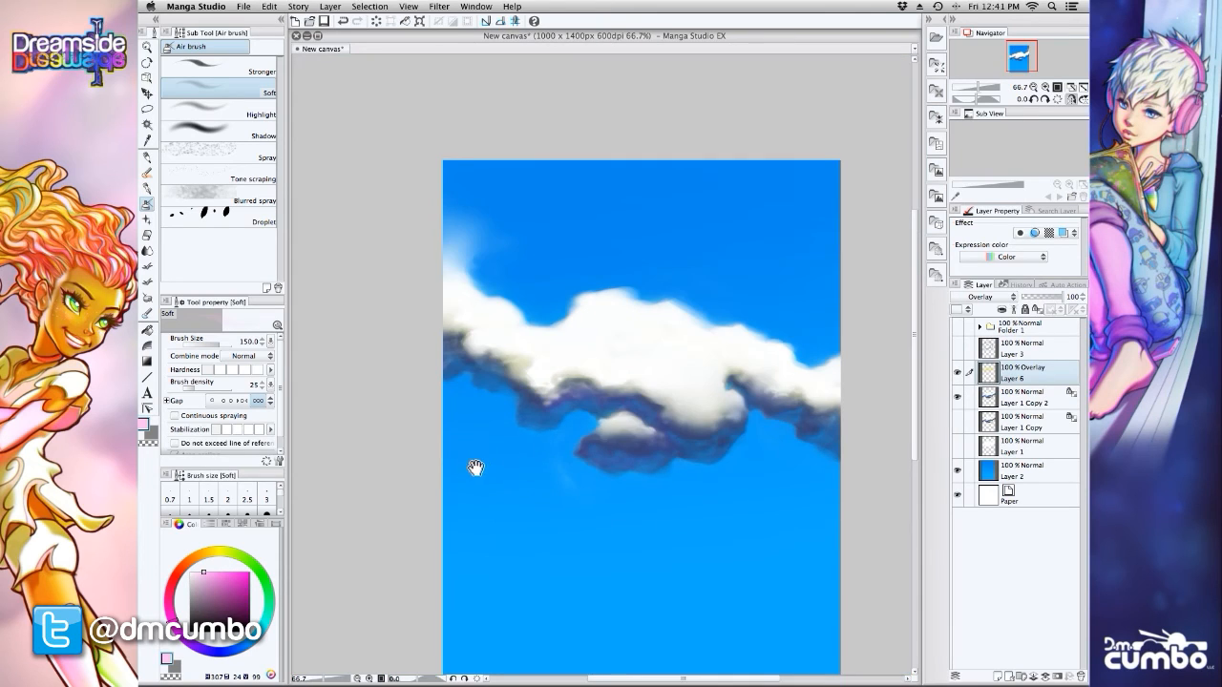
Extend the pale pink tint over the lower puff and along the left and right shadows, enlarging the brush to 250.
{"action": "left_click_drag", "start_coordinate": [475, 467], "coordinate": [434, 476]}
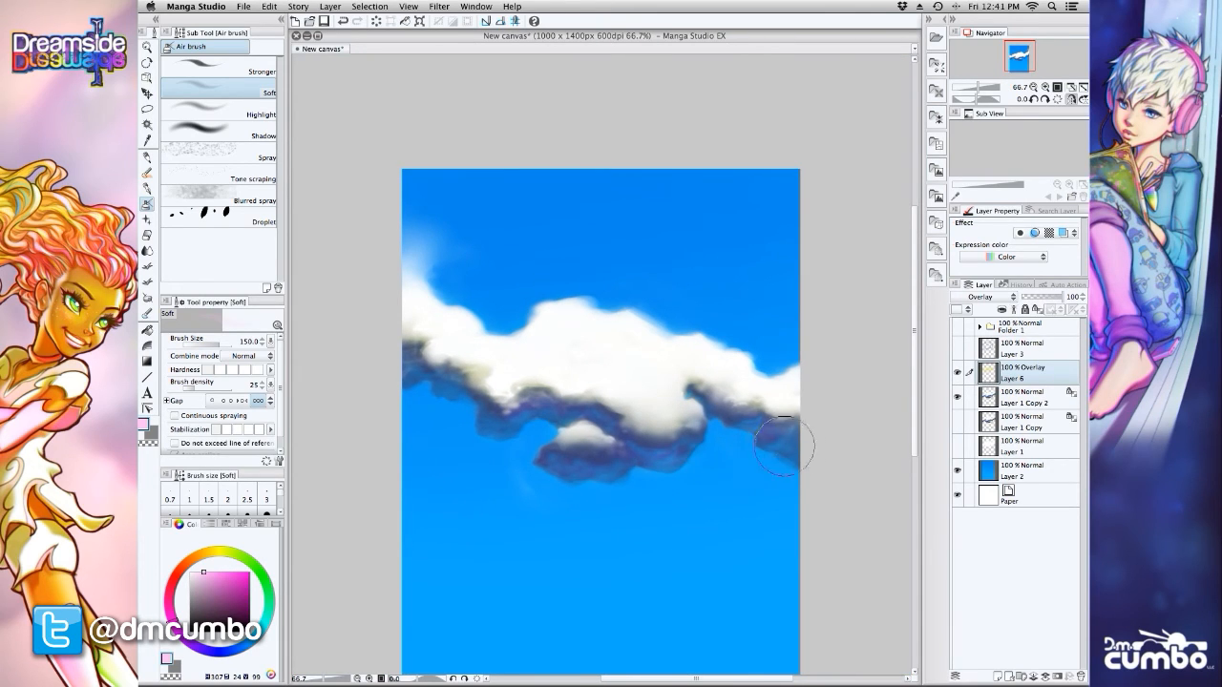
{"action": "left_click_drag", "start_coordinate": [582, 453], "coordinate": [622, 457]}
{"action": "mouse_move", "coordinate": [521, 420]}
{"action": "left_mouse_down"}
{"action": "mouse_move", "coordinate": [455, 382]}
{"action": "mouse_move", "coordinate": [456, 353]}
{"action": "mouse_move", "coordinate": [439, 349]}
{"action": "mouse_move", "coordinate": [503, 383]}
{"action": "mouse_move", "coordinate": [495, 413]}
{"action": "mouse_move", "coordinate": [582, 404]}
{"action": "mouse_move", "coordinate": [665, 425]}
{"action": "mouse_move", "coordinate": [744, 469]}
{"action": "mouse_move", "coordinate": [737, 406]}
{"action": "mouse_move", "coordinate": [791, 431]}
{"action": "mouse_move", "coordinate": [614, 437]}
{"action": "mouse_move", "coordinate": [730, 426]}
{"action": "left_mouse_up"}
{"action": "key", "text": "]"}
{"action": "key", "text": "]"}
{"action": "key", "text": "]"}
{"action": "left_click_drag", "start_coordinate": [472, 507], "coordinate": [539, 521]}
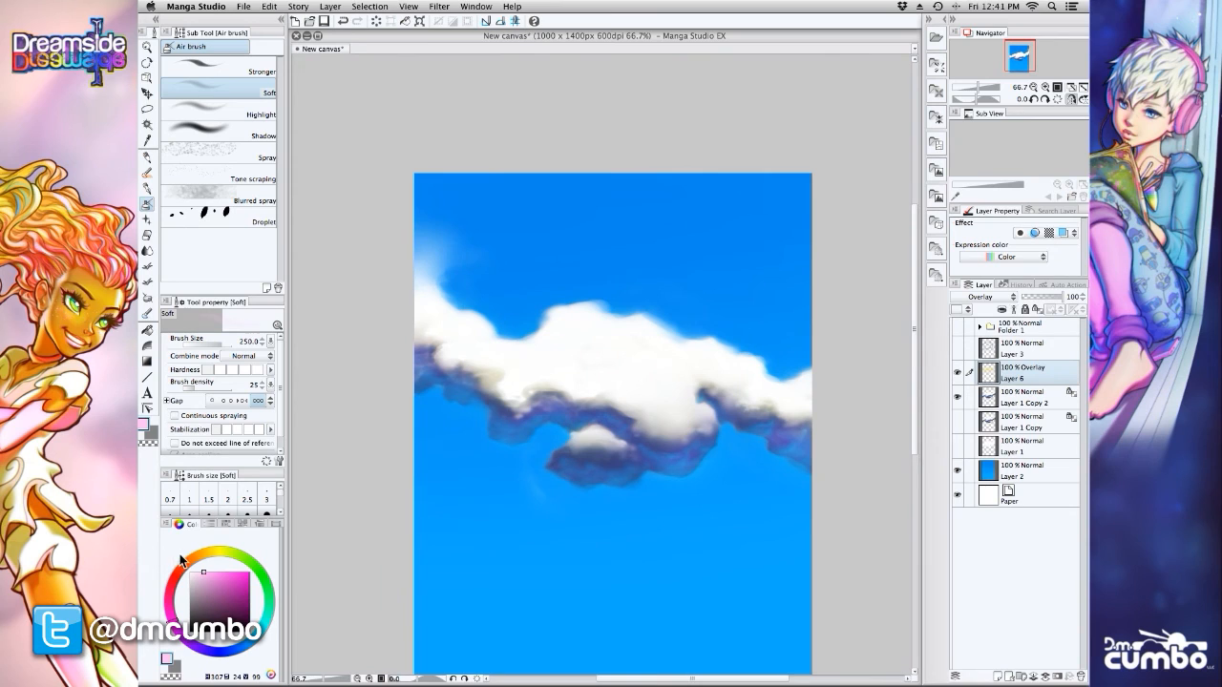
Choose a yellow with hue 55, saturation 68 and brightness 100, and paint it along the central shadows' upper edge at size 150.
{"action": "mouse_move", "coordinate": [380, 552]}
{"action": "left_mouse_down"}
{"action": "mouse_move", "coordinate": [377, 494]}
{"action": "mouse_move", "coordinate": [370, 553]}
{"action": "left_mouse_up"}
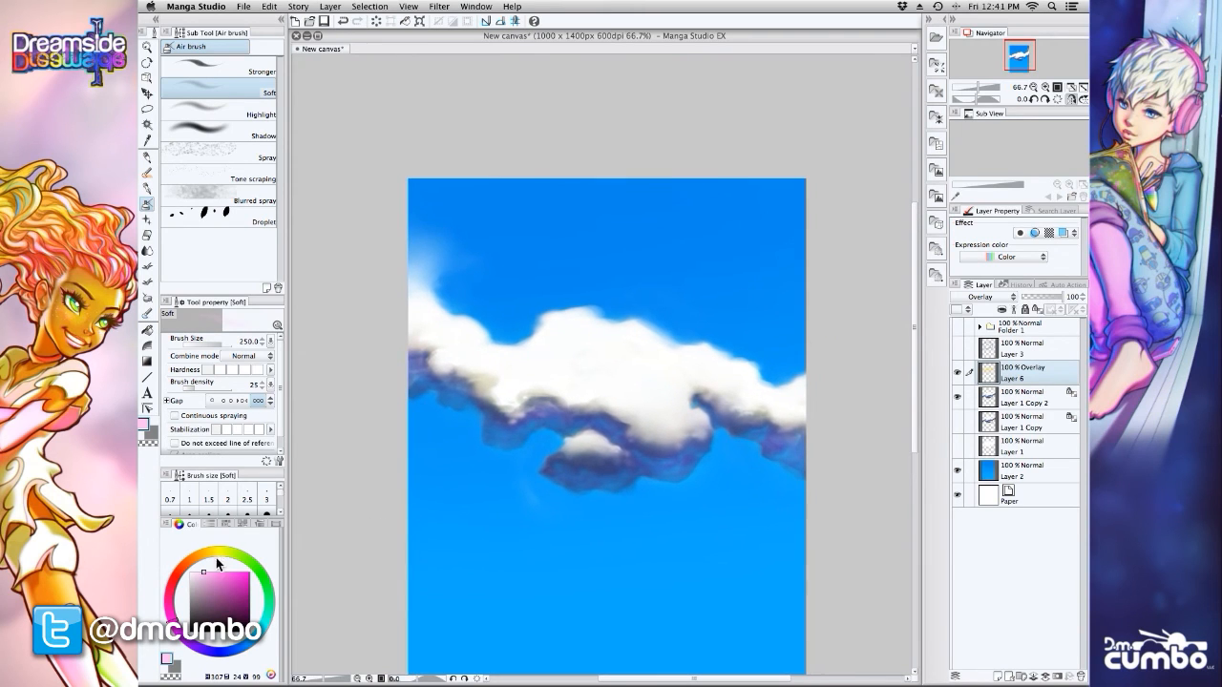
{"action": "left_click", "coordinate": [215, 550]}
{"action": "scroll", "coordinate": [550, 402], "scroll_direction": "up", "scroll_amount": 2}
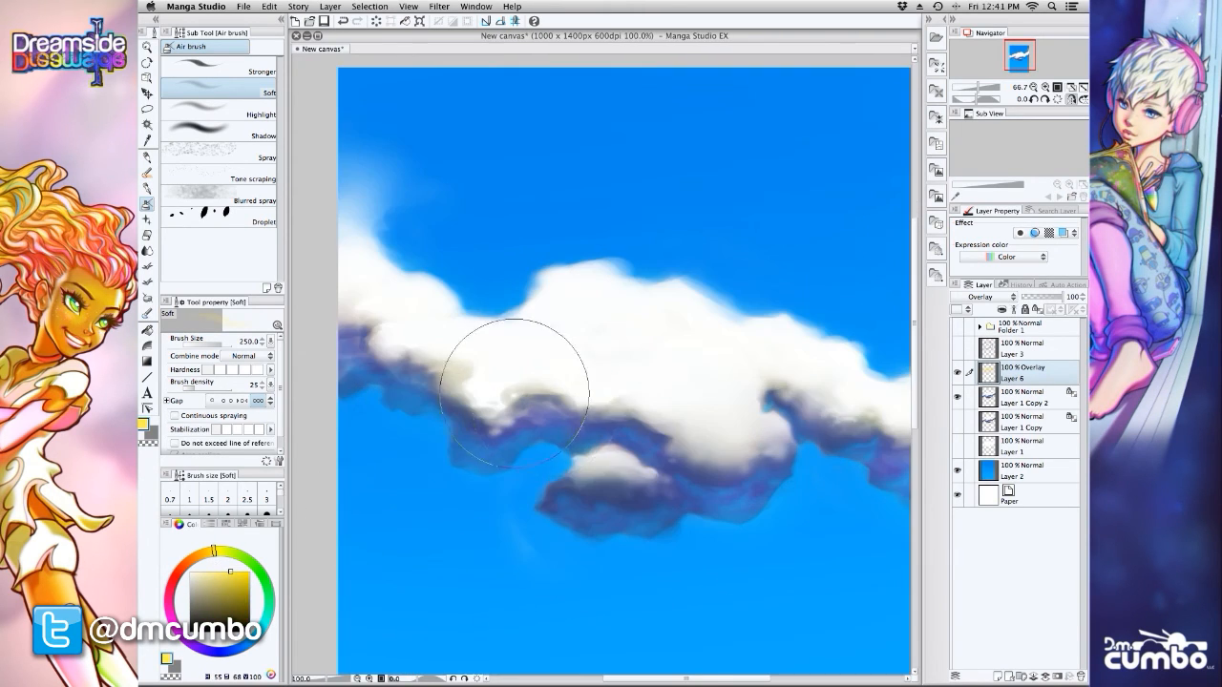
{"action": "key", "text": "bracketleft"}
{"action": "key", "text": "bracketleft"}
{"action": "key", "text": "bracketleft"}
{"action": "mouse_move", "coordinate": [518, 404]}
{"action": "left_mouse_down"}
{"action": "mouse_move", "coordinate": [608, 420]}
{"action": "mouse_move", "coordinate": [637, 413]}
{"action": "mouse_move", "coordinate": [669, 445]}
{"action": "mouse_move", "coordinate": [652, 430]}
{"action": "mouse_move", "coordinate": [656, 459]}
{"action": "mouse_move", "coordinate": [750, 439]}
{"action": "left_mouse_up"}
Continue the yellow tint along the upper edge of the cloud's right-hand shadows.
{"action": "key", "text": "super+minus"}
{"action": "left_click_drag", "start_coordinate": [504, 433], "coordinate": [447, 440]}
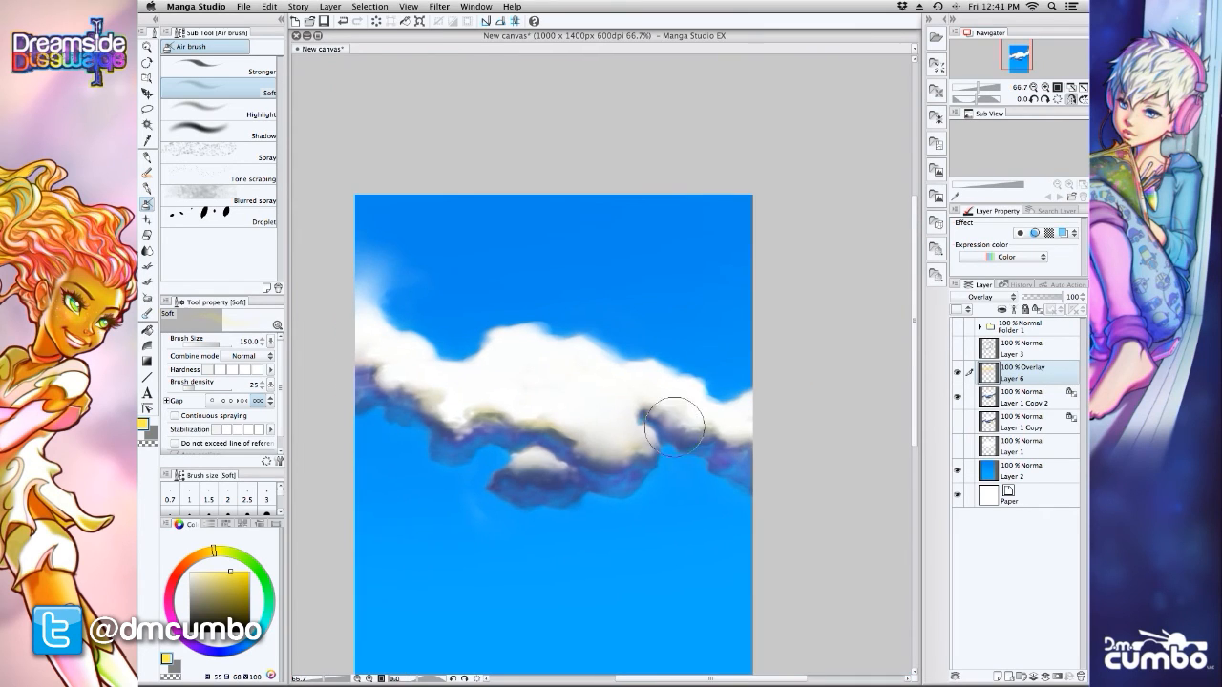
{"action": "left_click_drag", "start_coordinate": [654, 409], "coordinate": [741, 441]}
{"action": "scroll", "coordinate": [523, 480], "scroll_direction": "right", "scroll_amount": 1}
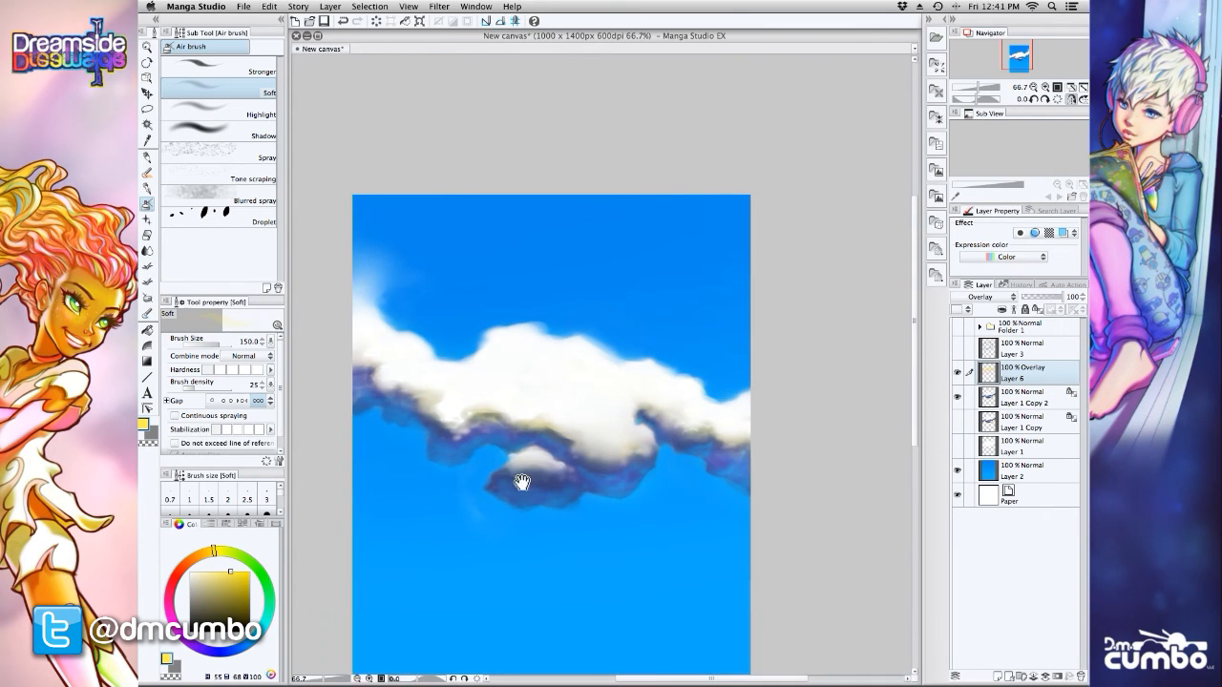
{"action": "scroll", "coordinate": [627, 454], "scroll_direction": "left", "scroll_amount": 1}
Choose a stronger pink with hue 309, brush it on the rounded central shadow at size 150, and enlarge the brush to 300.
{"action": "left_click", "coordinate": [171, 611]}
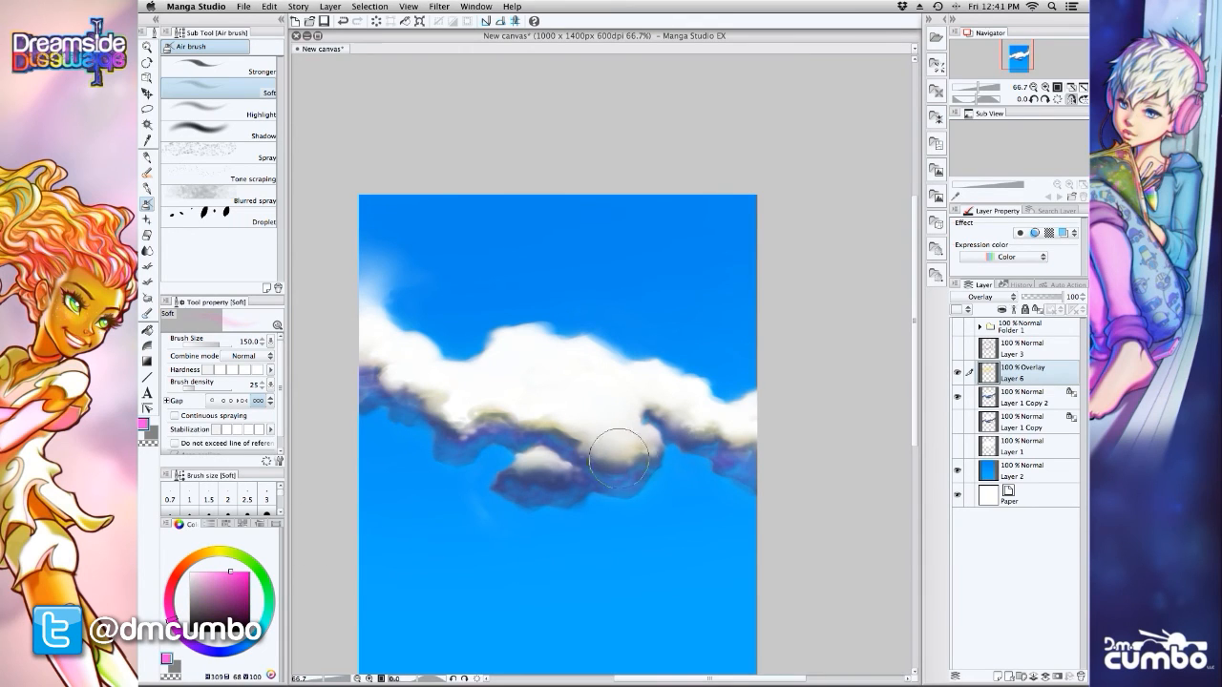
{"action": "mouse_move", "coordinate": [619, 458]}
{"action": "left_mouse_down"}
{"action": "mouse_move", "coordinate": [646, 470]}
{"action": "mouse_move", "coordinate": [619, 482]}
{"action": "mouse_move", "coordinate": [544, 453]}
{"action": "mouse_move", "coordinate": [671, 418]}
{"action": "mouse_move", "coordinate": [497, 418]}
{"action": "mouse_move", "coordinate": [654, 402]}
{"action": "mouse_move", "coordinate": [674, 422]}
{"action": "mouse_move", "coordinate": [626, 448]}
{"action": "left_mouse_up"}
{"action": "key", "text": "bracketright"}
{"action": "key", "text": "bracketright"}
{"action": "key", "text": "bracketright"}
{"action": "key", "text": "bracketright"}
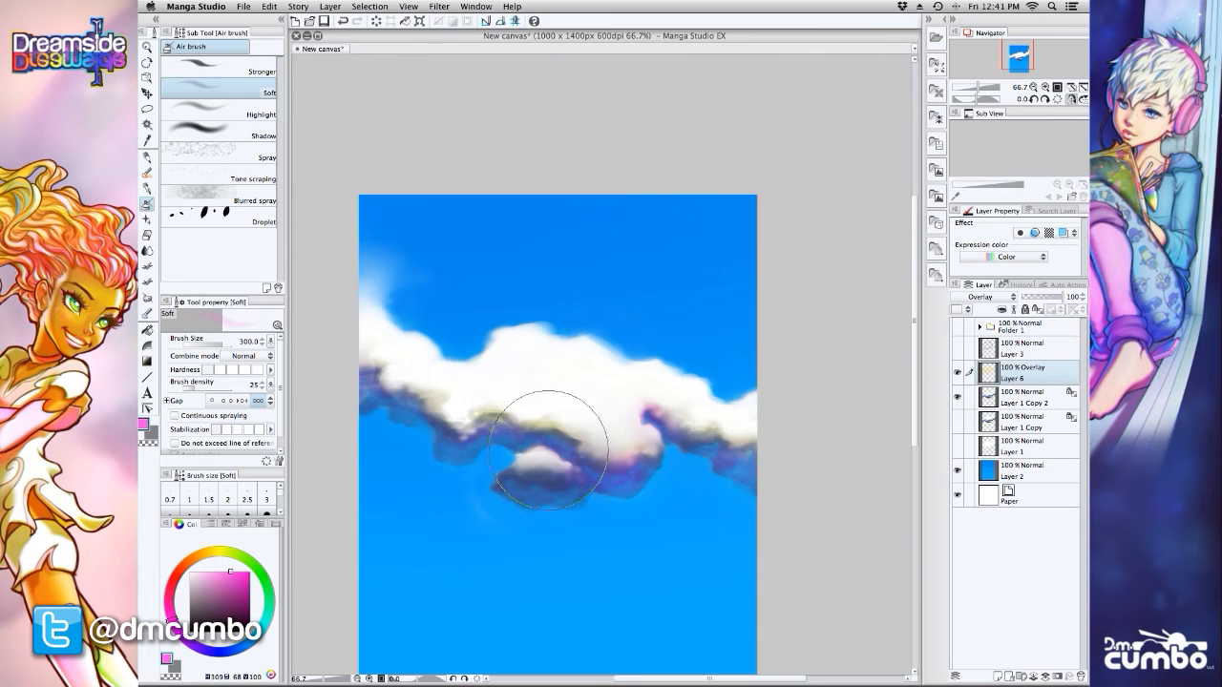
Brush the stronger pink over the cloud's left-hand shadows at size 300.
{"action": "left_click", "coordinate": [409, 499], "text": "alt"}
{"action": "left_click_drag", "start_coordinate": [409, 499], "coordinate": [448, 505]}
{"action": "mouse_move", "coordinate": [465, 427]}
{"action": "left_mouse_down"}
{"action": "mouse_move", "coordinate": [471, 420]}
{"action": "mouse_move", "coordinate": [467, 428]}
{"action": "left_mouse_up"}
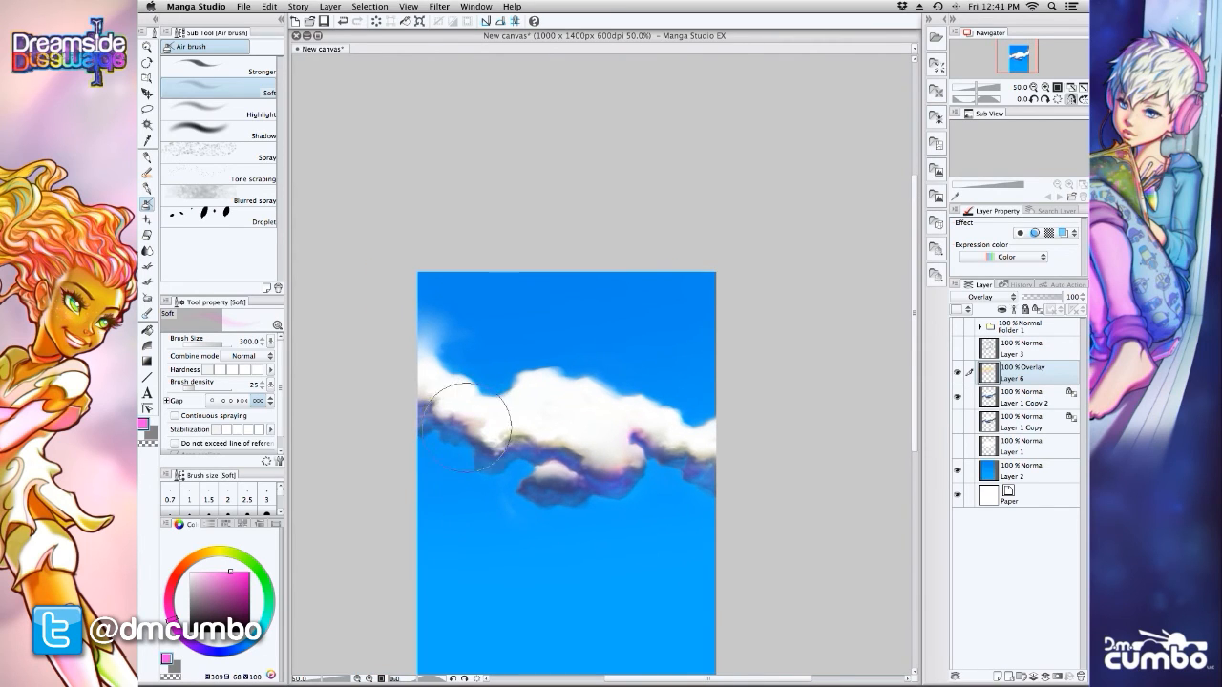
{"action": "left_click_drag", "start_coordinate": [370, 535], "coordinate": [364, 494]}
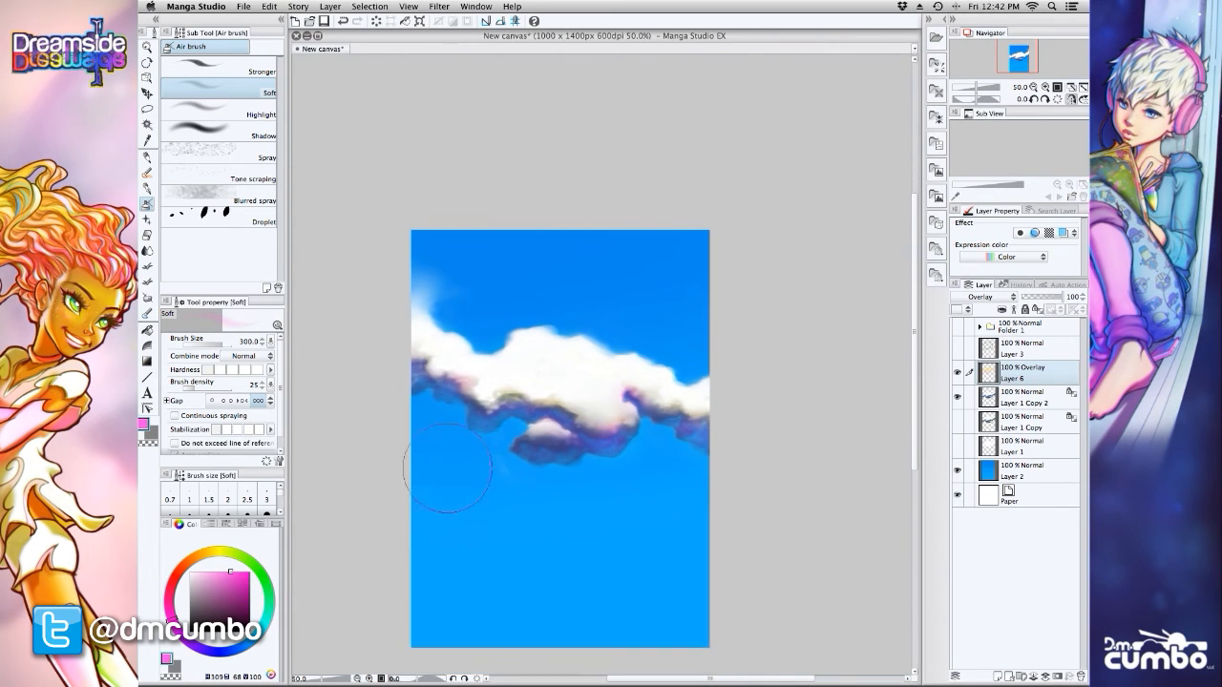
{"action": "left_click", "coordinate": [524, 457], "text": "super"}
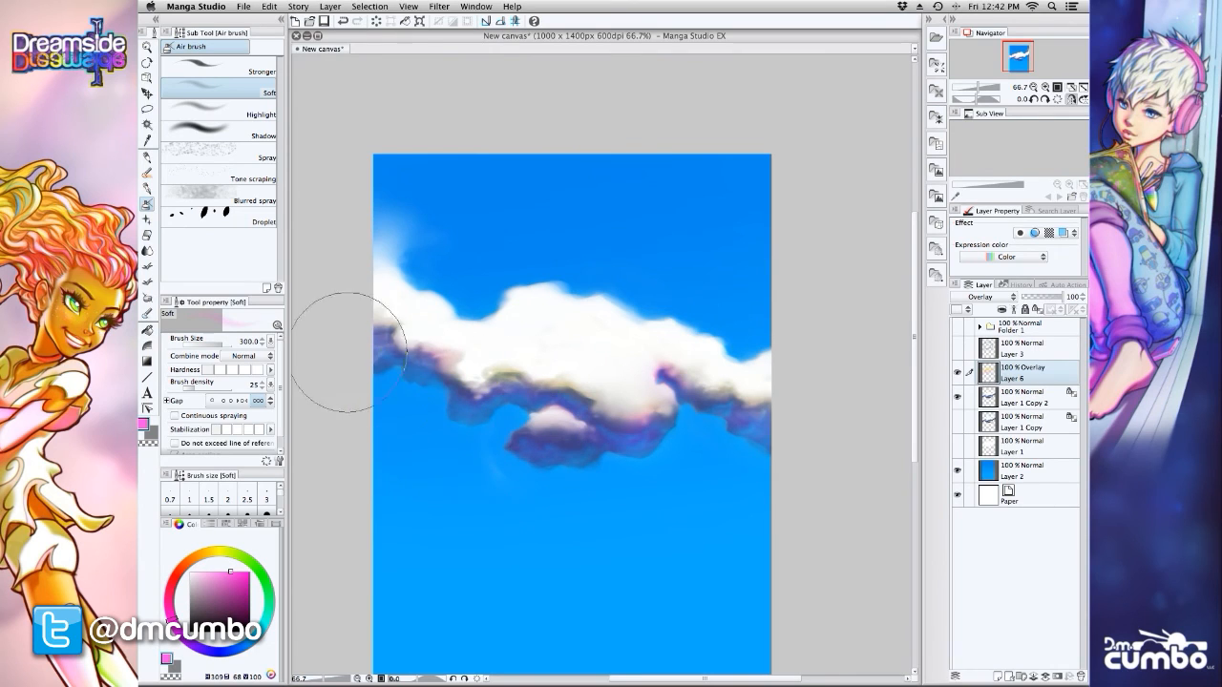
{"action": "left_click_drag", "start_coordinate": [351, 337], "coordinate": [365, 338]}
{"action": "left_click_drag", "start_coordinate": [349, 480], "coordinate": [346, 482]}
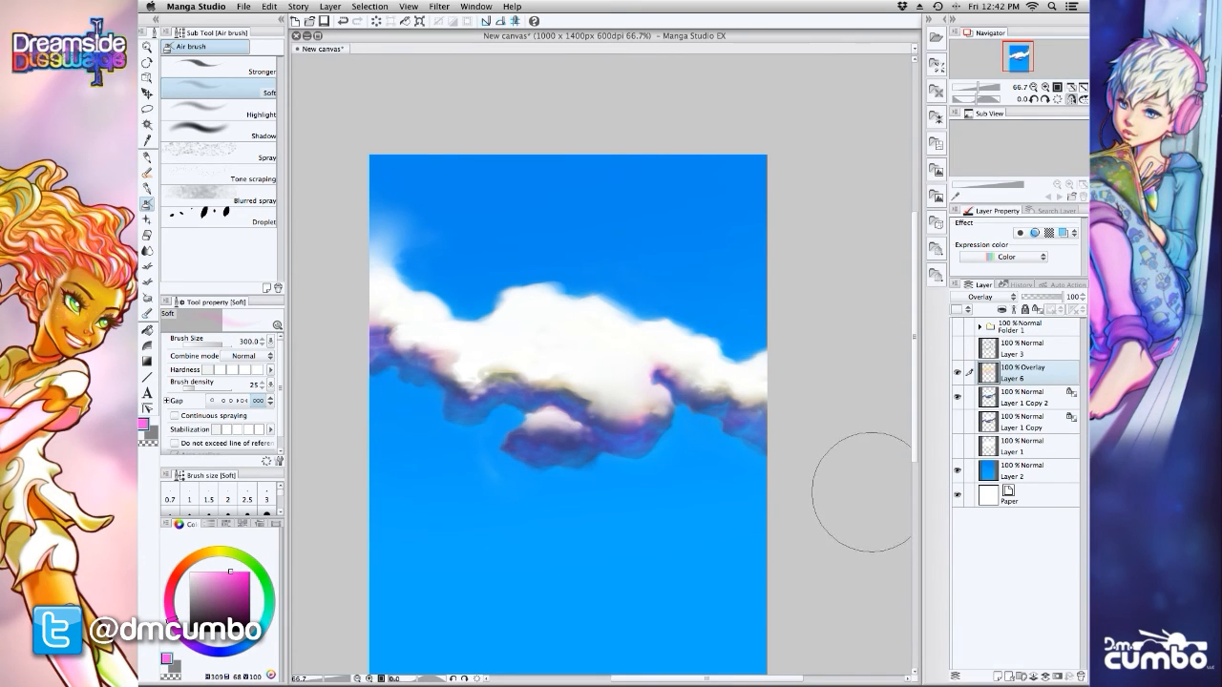
{"action": "left_click_drag", "start_coordinate": [799, 528], "coordinate": [783, 486]}
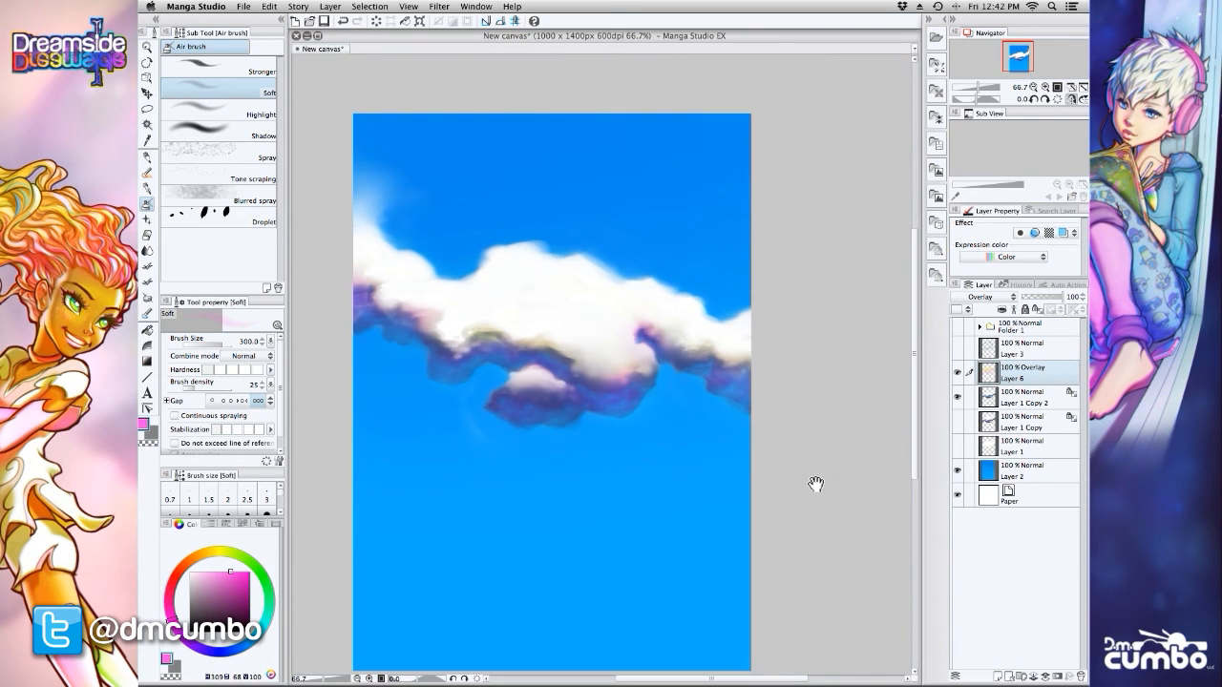
Create a new layer above the Overlay layer and set its blending mode to Add.
{"action": "left_click_drag", "start_coordinate": [540, 402], "coordinate": [582, 383]}
{"action": "left_click", "coordinate": [999, 676]}
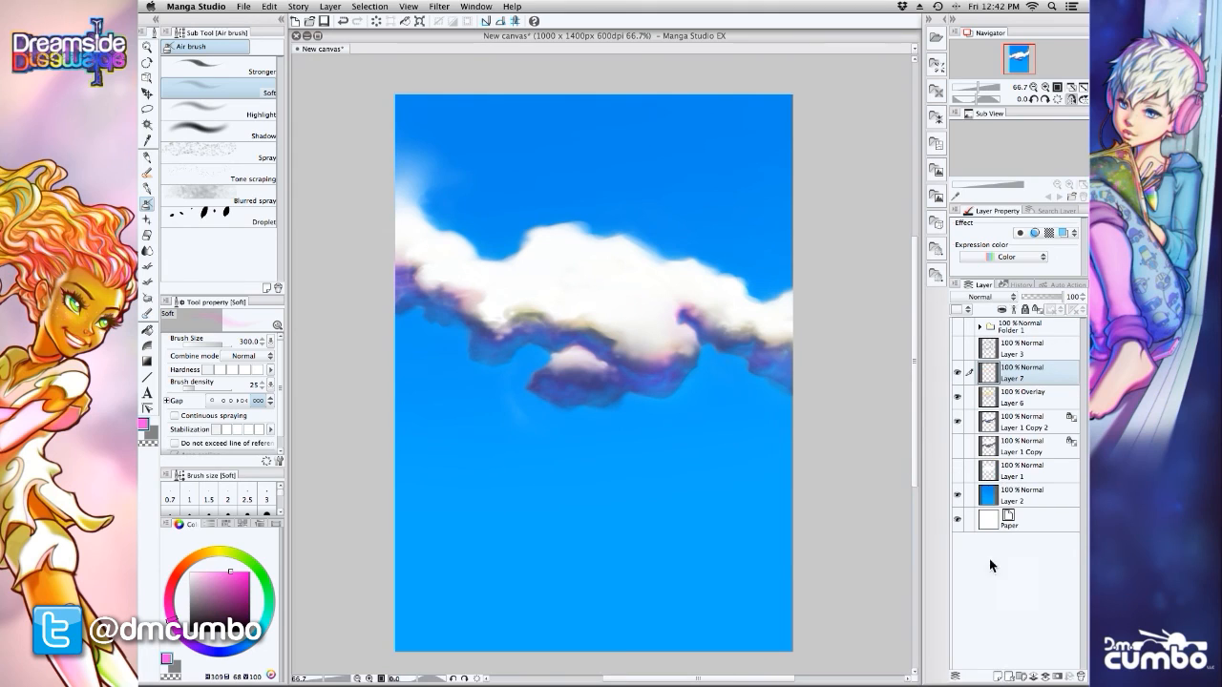
{"action": "left_click", "coordinate": [974, 298]}
{"action": "left_click", "coordinate": [957, 429]}
Choose white, lower the brush density to 14, and brush a soft glow over the cloud's left end at size 300.
{"action": "left_click_drag", "start_coordinate": [552, 445], "coordinate": [580, 532]}
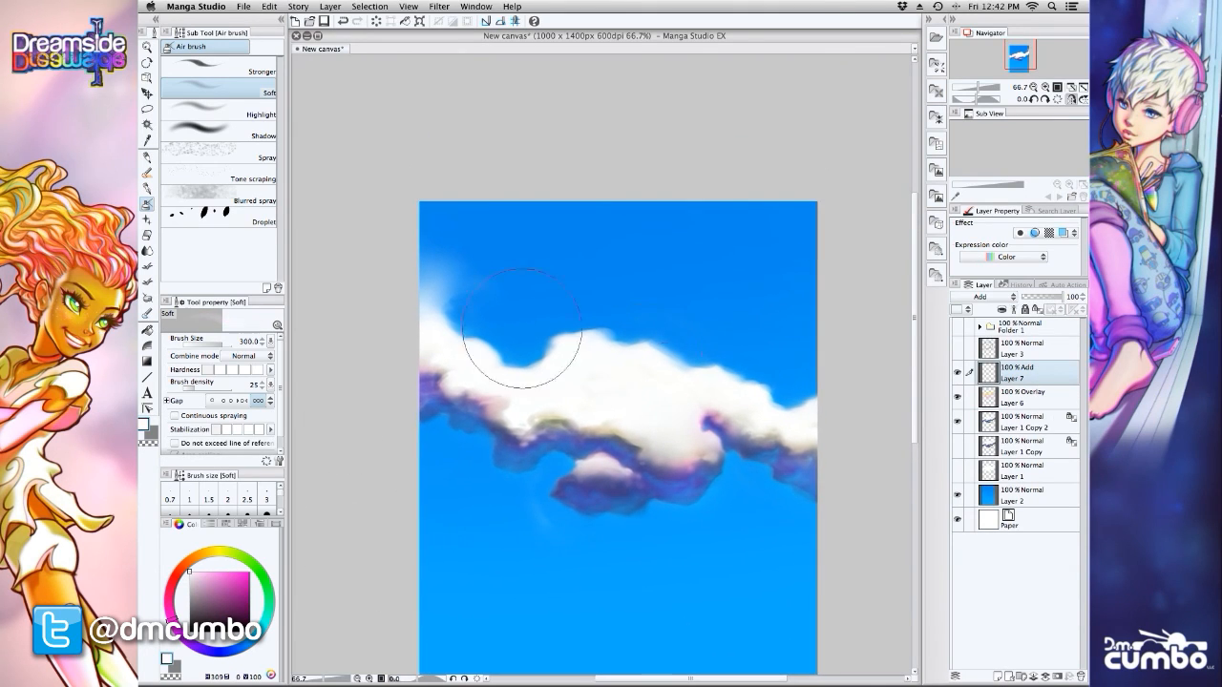
{"action": "left_click", "coordinate": [188, 388]}
{"action": "key", "text": "bracketright"}
{"action": "key", "text": "bracketright"}
{"action": "key", "text": "bracketright"}
{"action": "key", "text": "bracketleft"}
{"action": "key", "text": "bracketleft"}
{"action": "key", "text": "bracketleft"}
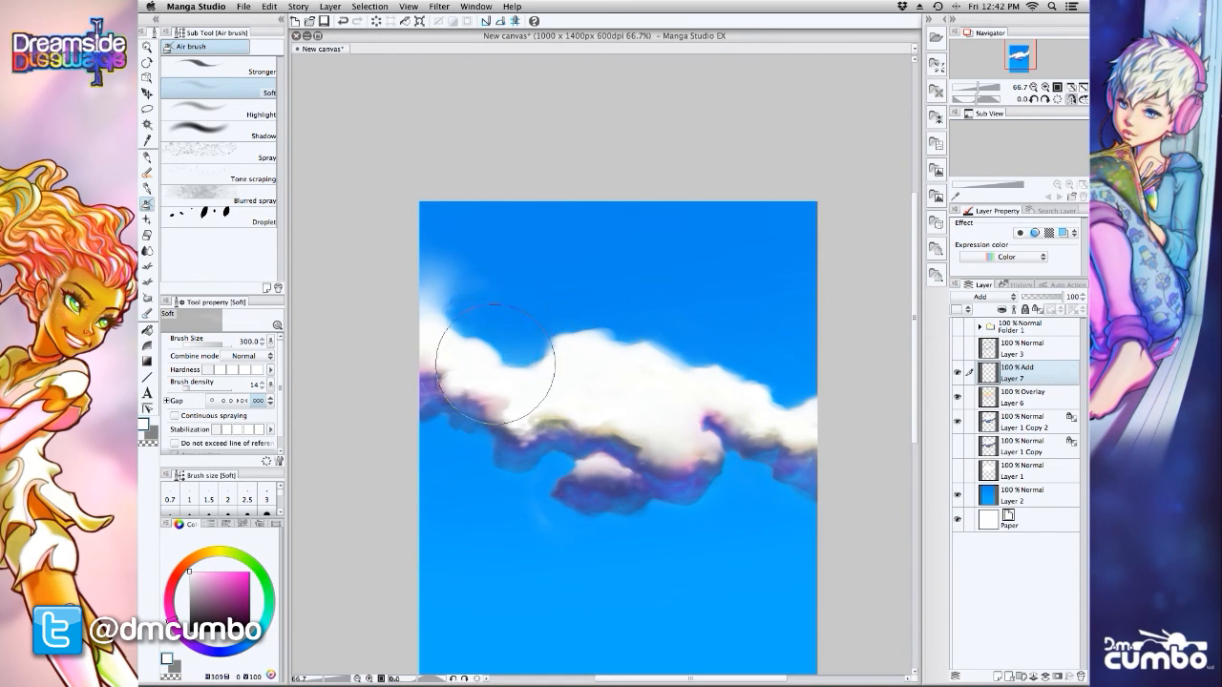
{"action": "left_click_drag", "start_coordinate": [420, 292], "coordinate": [475, 361]}
Brush white glow along the cloud's upper right edge at size 170 and over its central body at size 300.
{"action": "key", "text": "bracketleft"}
{"action": "key", "text": "bracketleft"}
{"action": "key", "text": "bracketleft"}
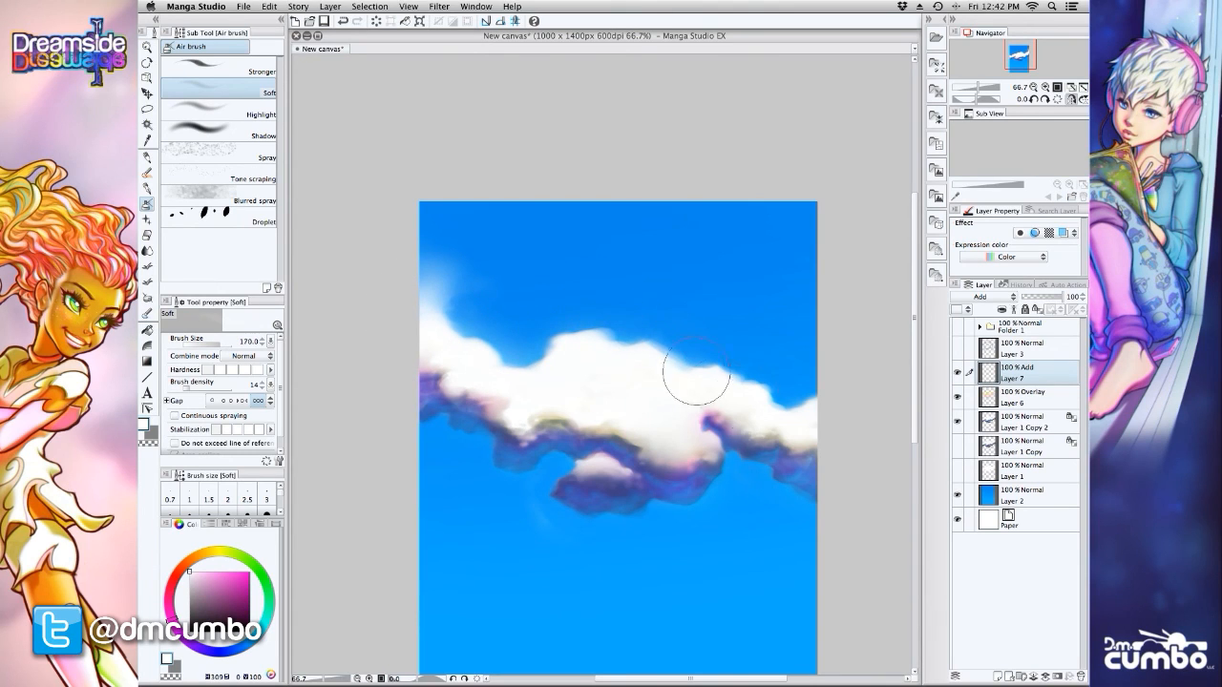
{"action": "key", "text": "bracketright"}
{"action": "key", "text": "bracketright"}
{"action": "key", "text": "bracketright"}
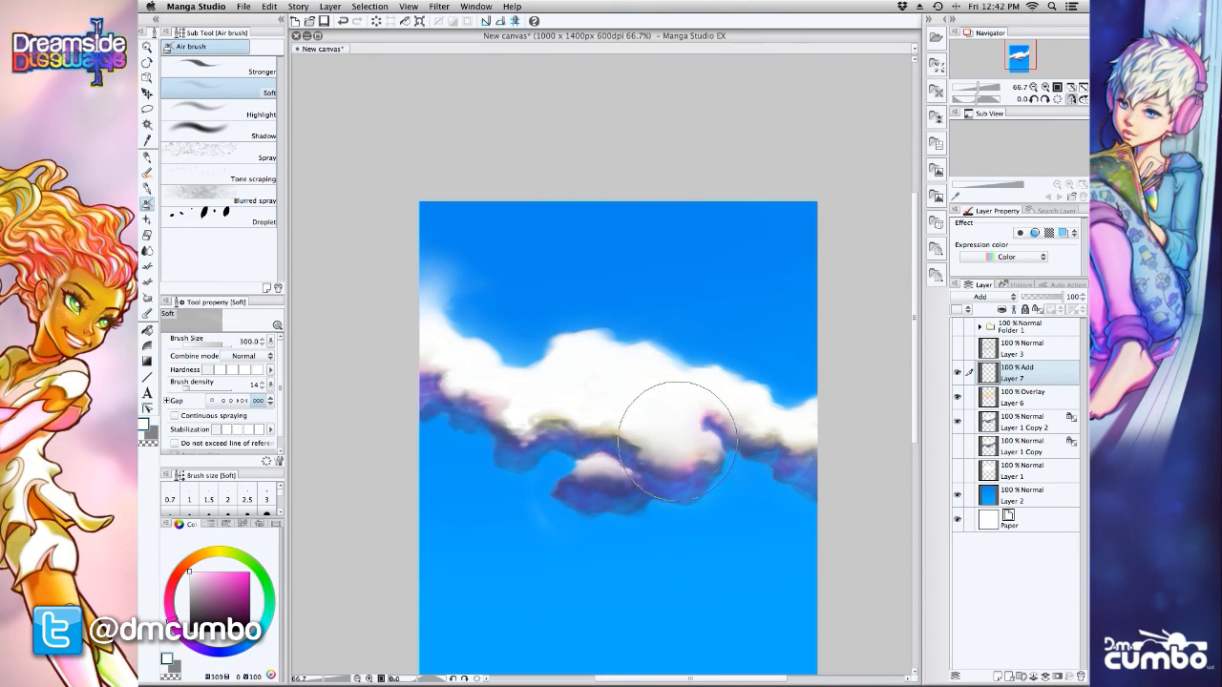
Brighten the small lower puff with white at size 170 and the white body's lower left edge at size 150.
{"action": "key", "text": "bracketleft"}
{"action": "key", "text": "bracketleft"}
{"action": "key", "text": "bracketleft"}
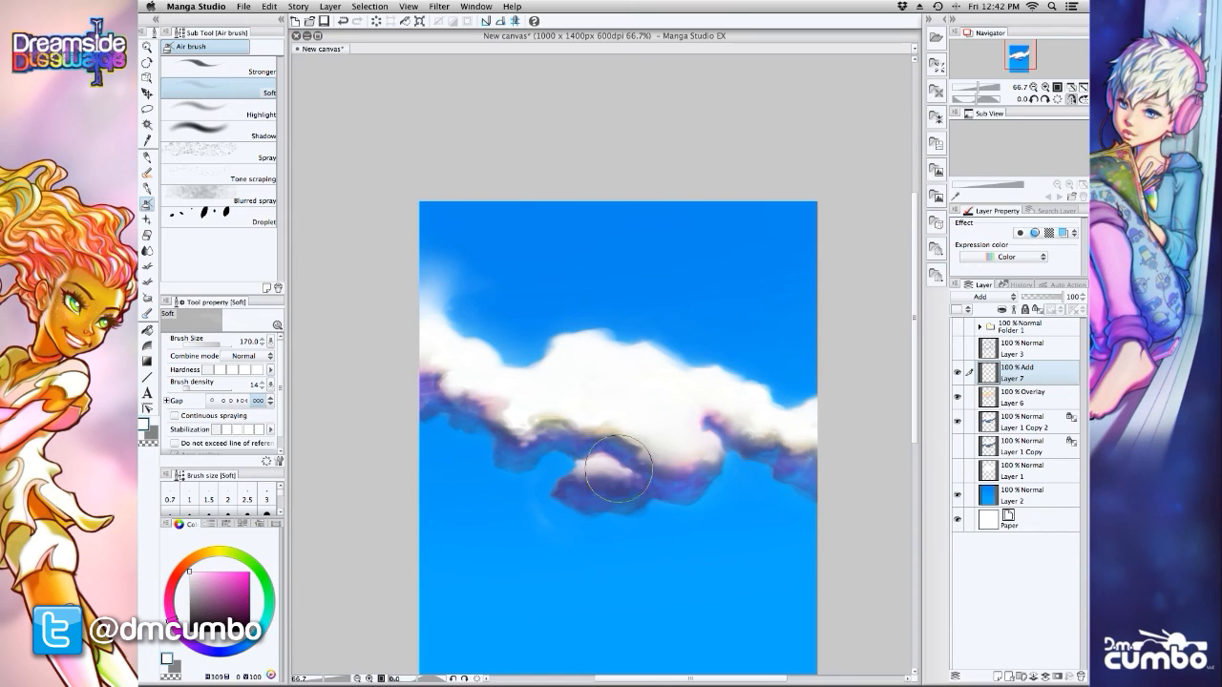
{"action": "key", "text": "bracketleft"}
{"action": "key", "text": "bracketleft"}
{"action": "key", "text": "bracketleft"}
{"action": "key", "text": "bracketleft"}
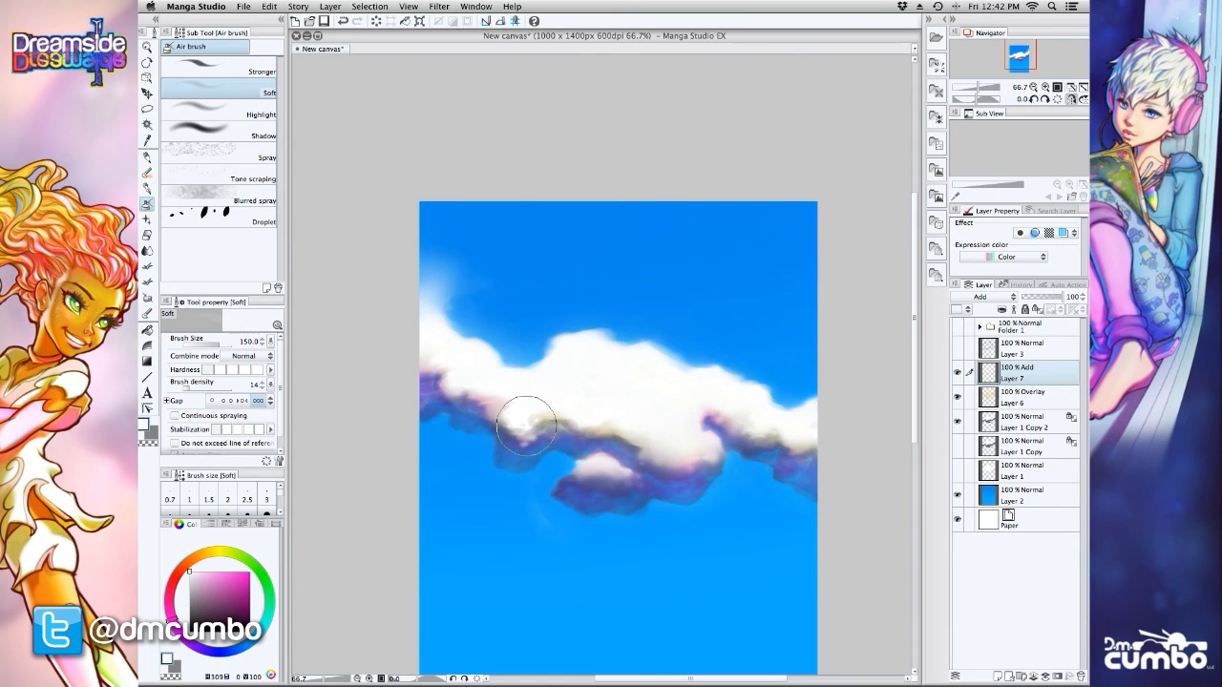
Enlarge the brush to 400 and spread a broad white glow around the cloud's left underside.
{"action": "key", "text": "bracketright"}
{"action": "key", "text": "bracketright"}
{"action": "key", "text": "bracketright"}
{"action": "key", "text": "bracketright"}
{"action": "key", "text": "bracketright"}
{"action": "key", "text": "bracketright"}
{"action": "key", "text": "bracketright"}
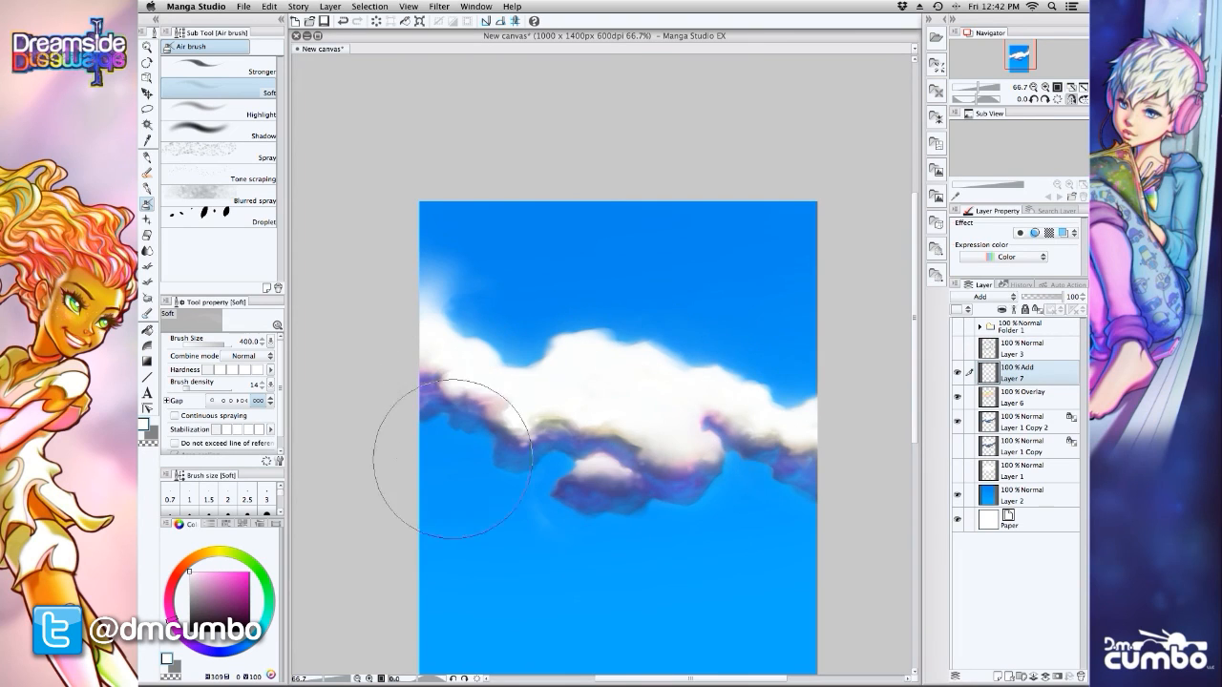
{"action": "left_click_drag", "start_coordinate": [409, 460], "coordinate": [426, 532]}
{"action": "left_click_drag", "start_coordinate": [506, 499], "coordinate": [467, 432]}
Reduce the brush to 120 and add a white highlight to the small lower puff.
{"action": "key", "text": "bracketleft"}
{"action": "key", "text": "bracketleft"}
{"action": "key", "text": "bracketleft"}
{"action": "key", "text": "bracketleft"}
{"action": "key", "text": "bracketleft"}
{"action": "key", "text": "bracketleft"}
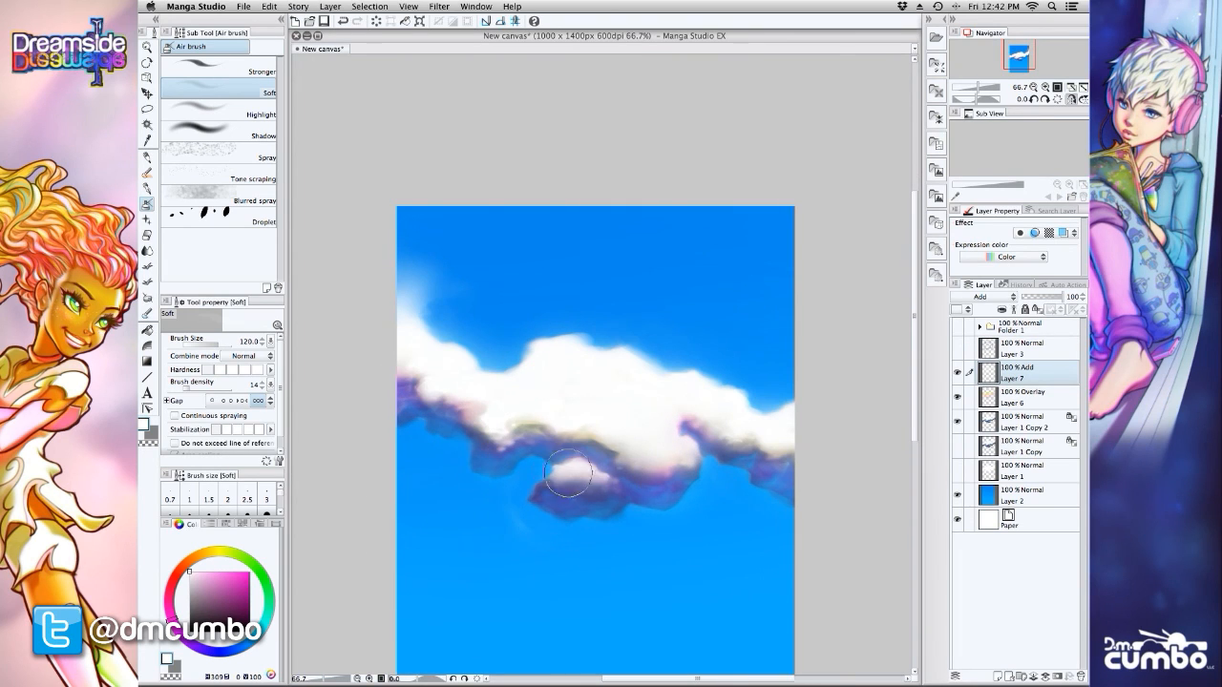
Toggle the Add layer's visibility repeatedly to compare the cloud with and without the white glow.
{"action": "left_click", "coordinate": [958, 374]}
{"action": "left_click", "coordinate": [958, 373]}
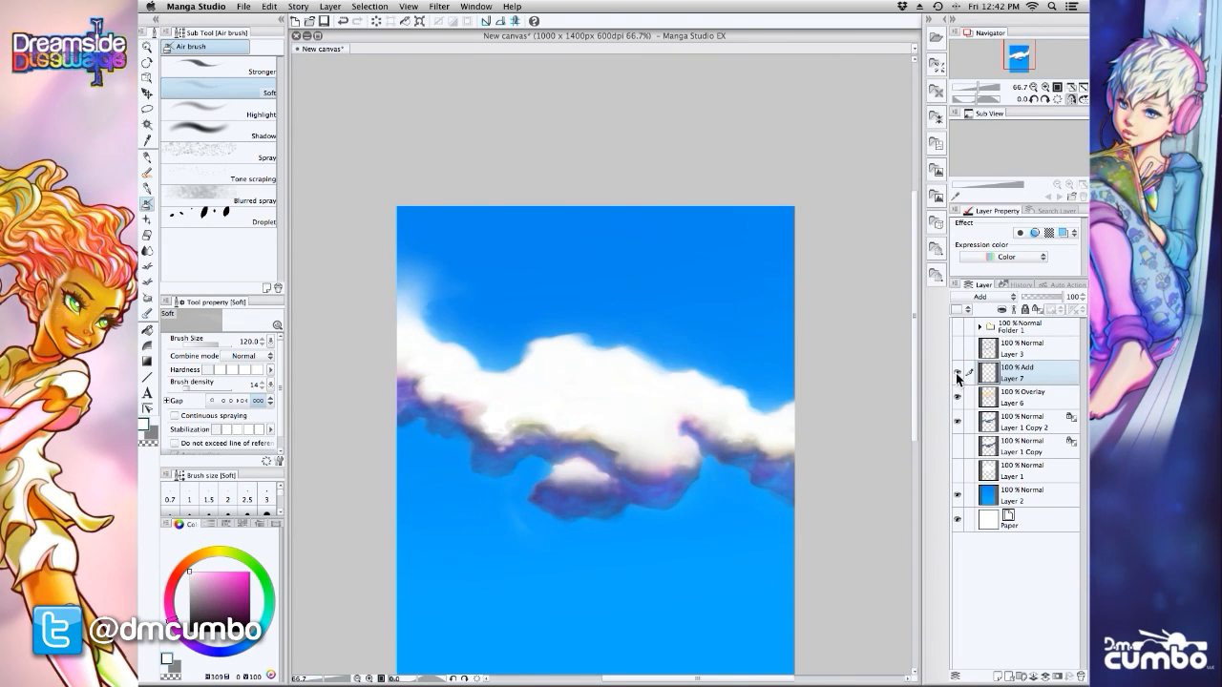
{"action": "left_click", "coordinate": [958, 374]}
{"action": "left_click", "coordinate": [958, 373]}
{"action": "left_click_drag", "start_coordinate": [817, 545], "coordinate": [803, 423]}
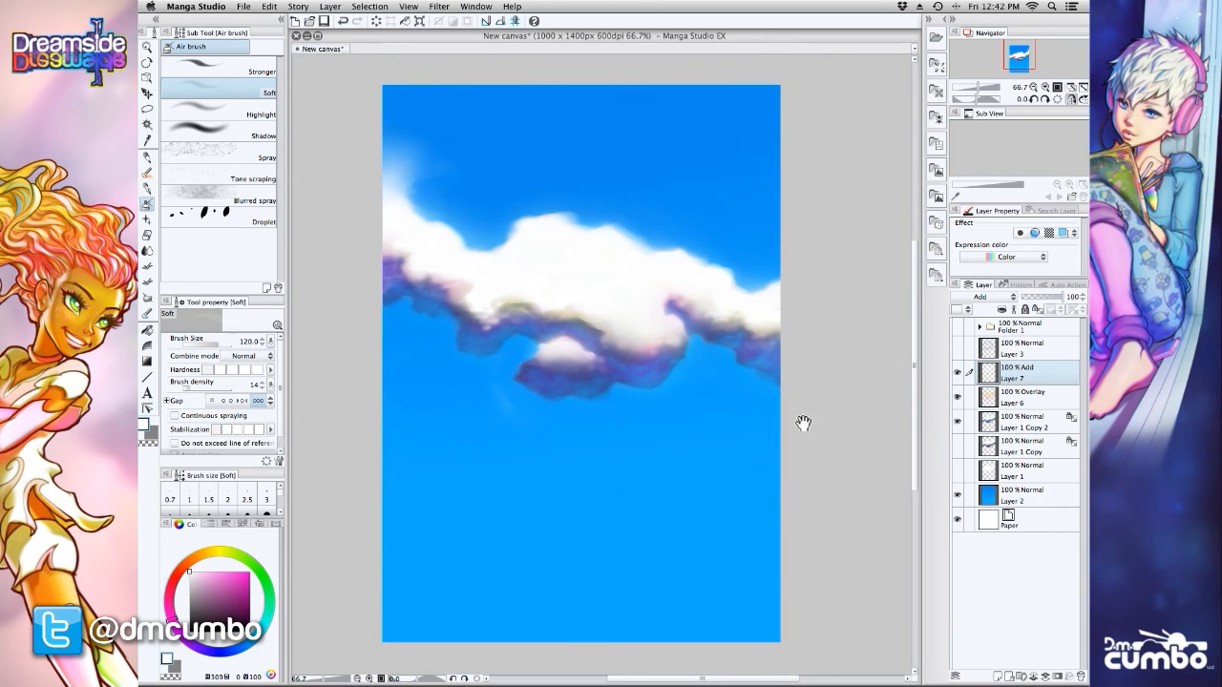
{"action": "left_click", "coordinate": [958, 373]}
{"action": "left_click", "coordinate": [958, 373]}
{"action": "left_click_drag", "start_coordinate": [438, 500], "coordinate": [450, 512]}
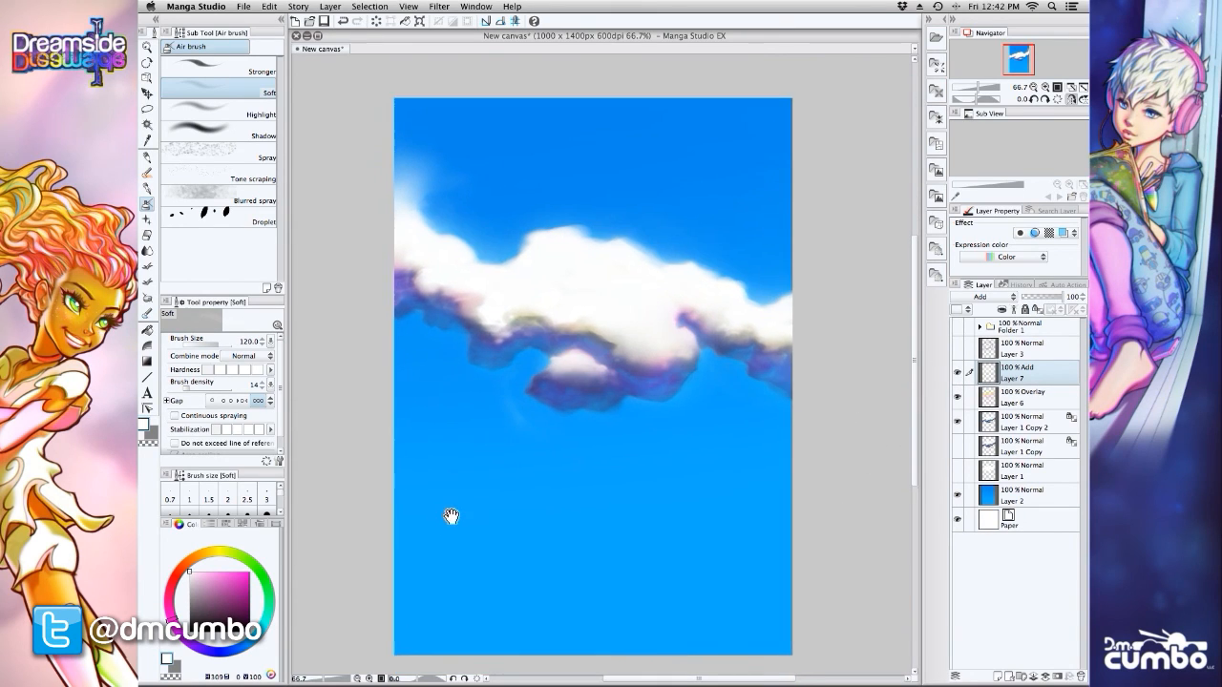
Hide the Add and Overlay layers together and show them again to compare the cloud with and without the colour effects.
{"action": "left_click", "coordinate": [958, 373]}
{"action": "left_click", "coordinate": [958, 397]}
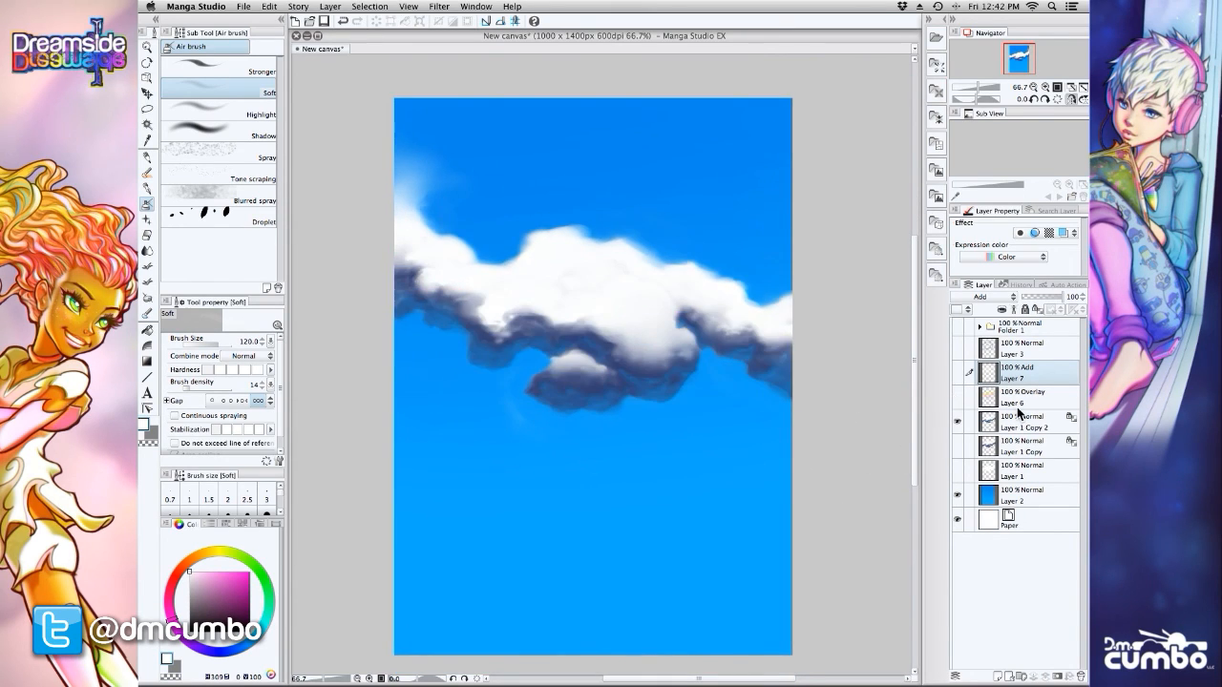
{"action": "left_click", "coordinate": [957, 373]}
{"action": "left_click", "coordinate": [958, 395]}
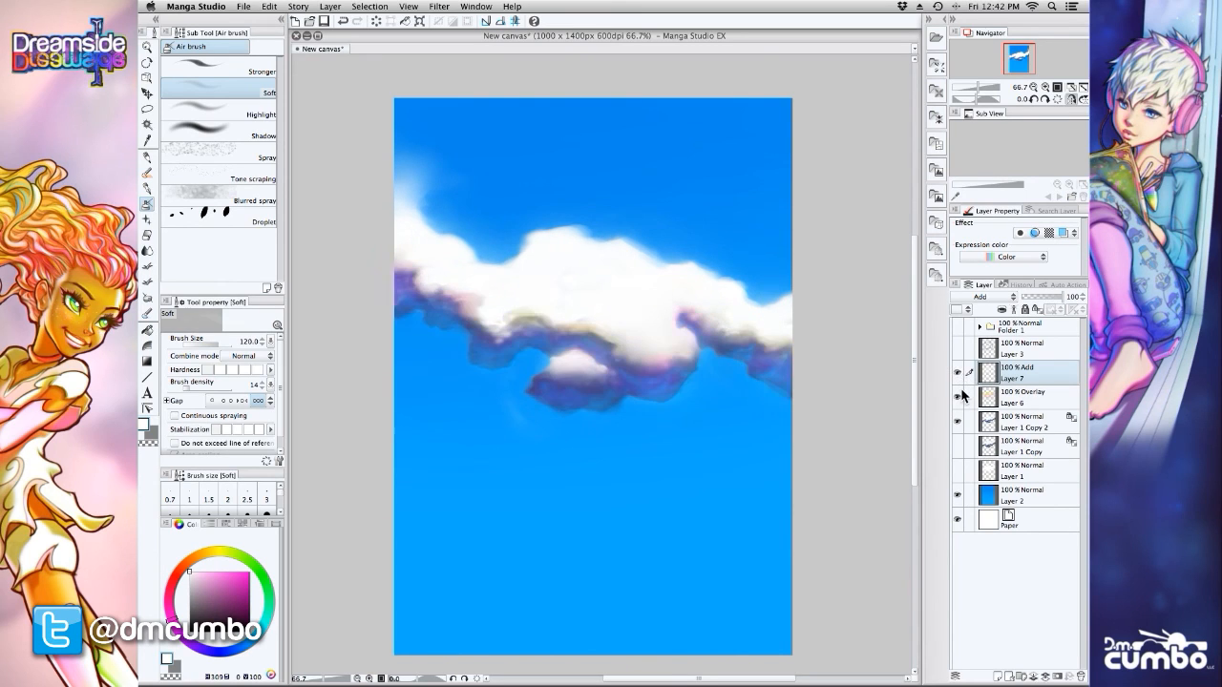
{"action": "left_click_drag", "start_coordinate": [466, 500], "coordinate": [471, 506]}
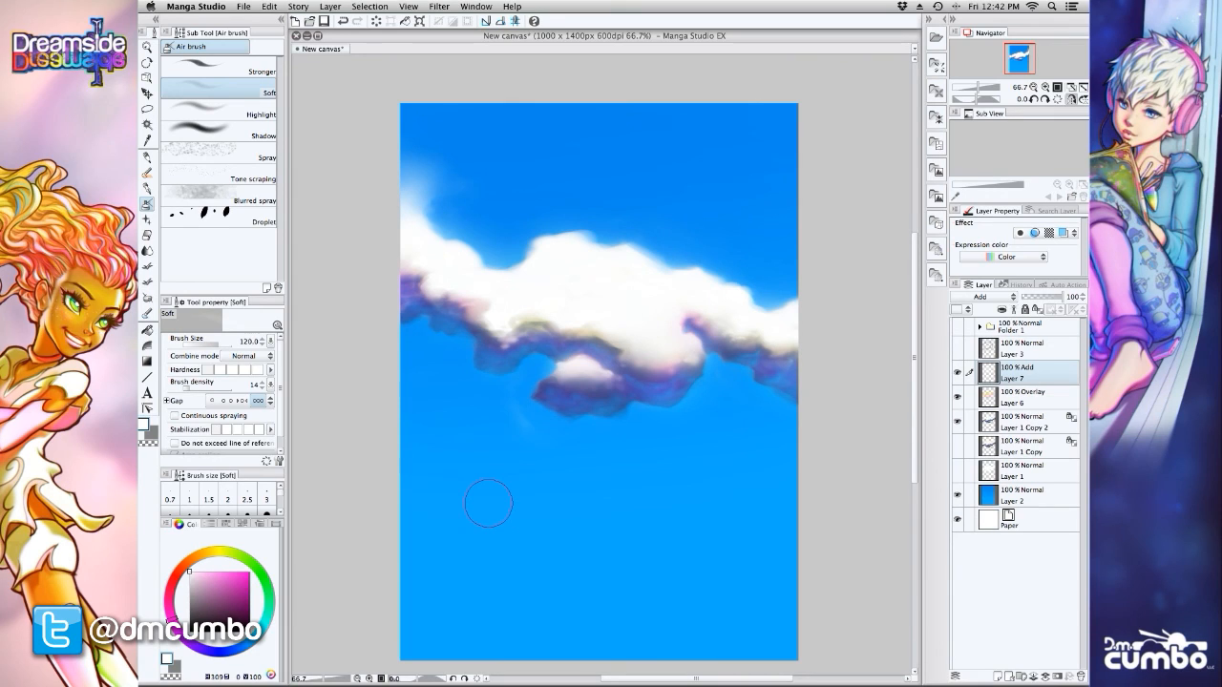
{"action": "left_click_drag", "start_coordinate": [489, 504], "coordinate": [489, 499]}
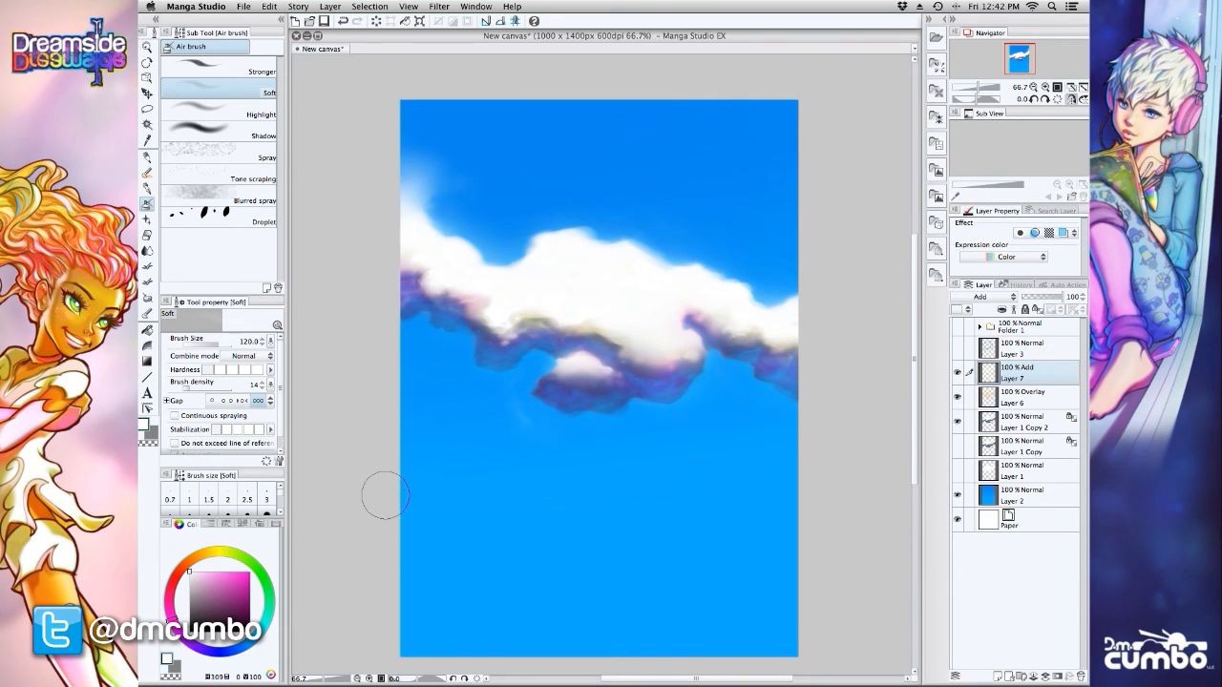